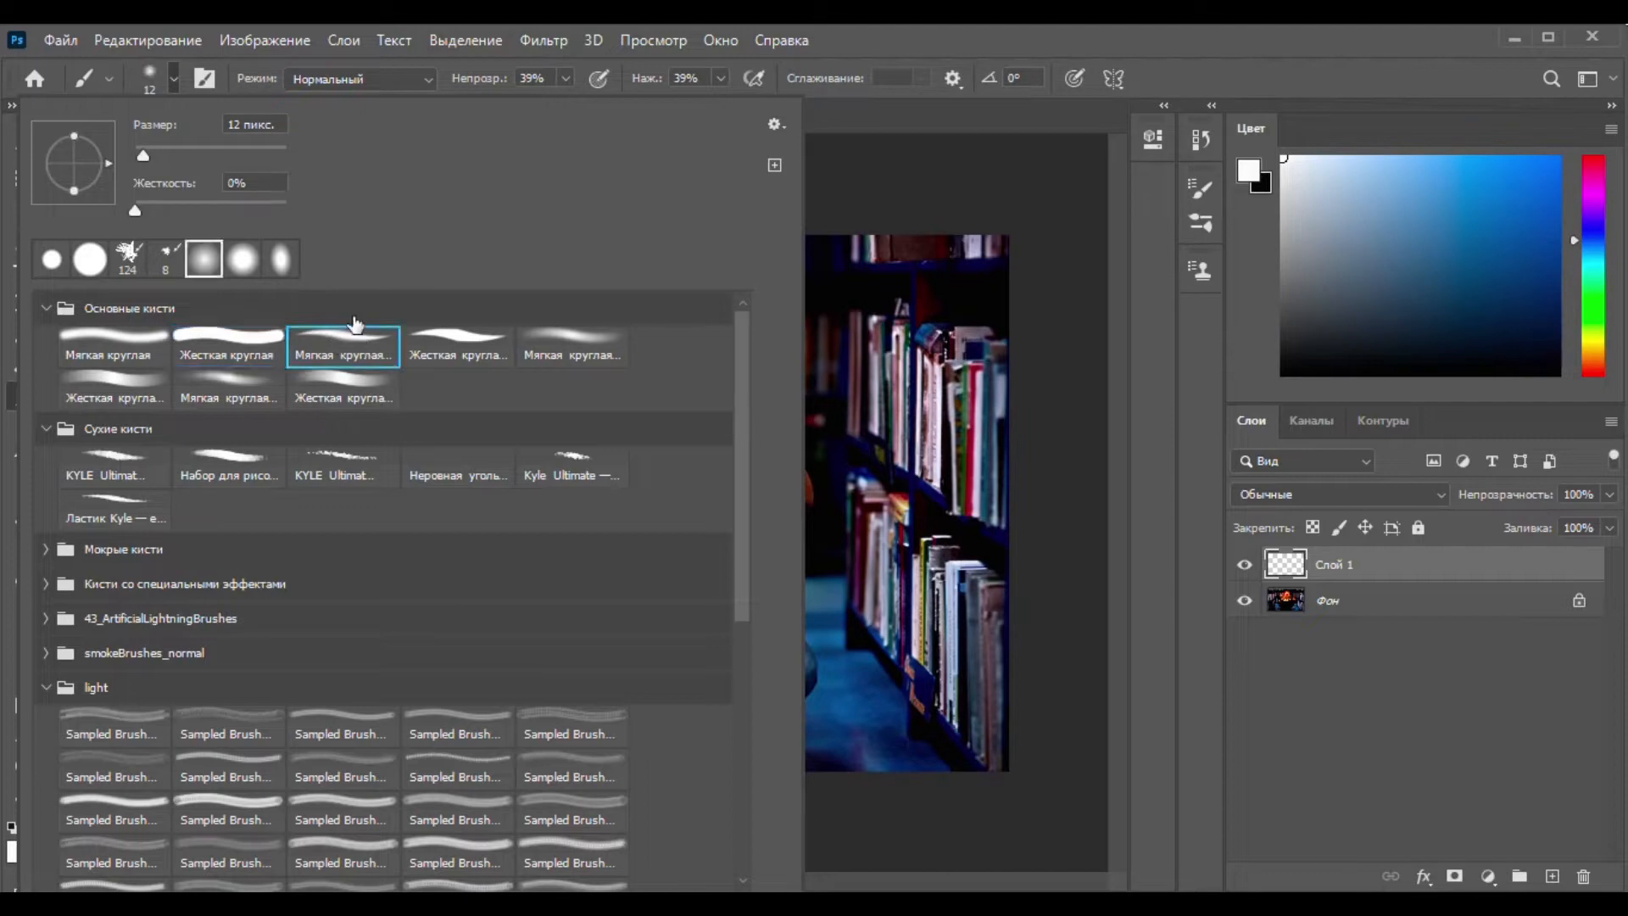
Set the brush size to 32 px and paint three faint white curved trails from the book out across the bookshelves on Слой 1.
click(159, 148)
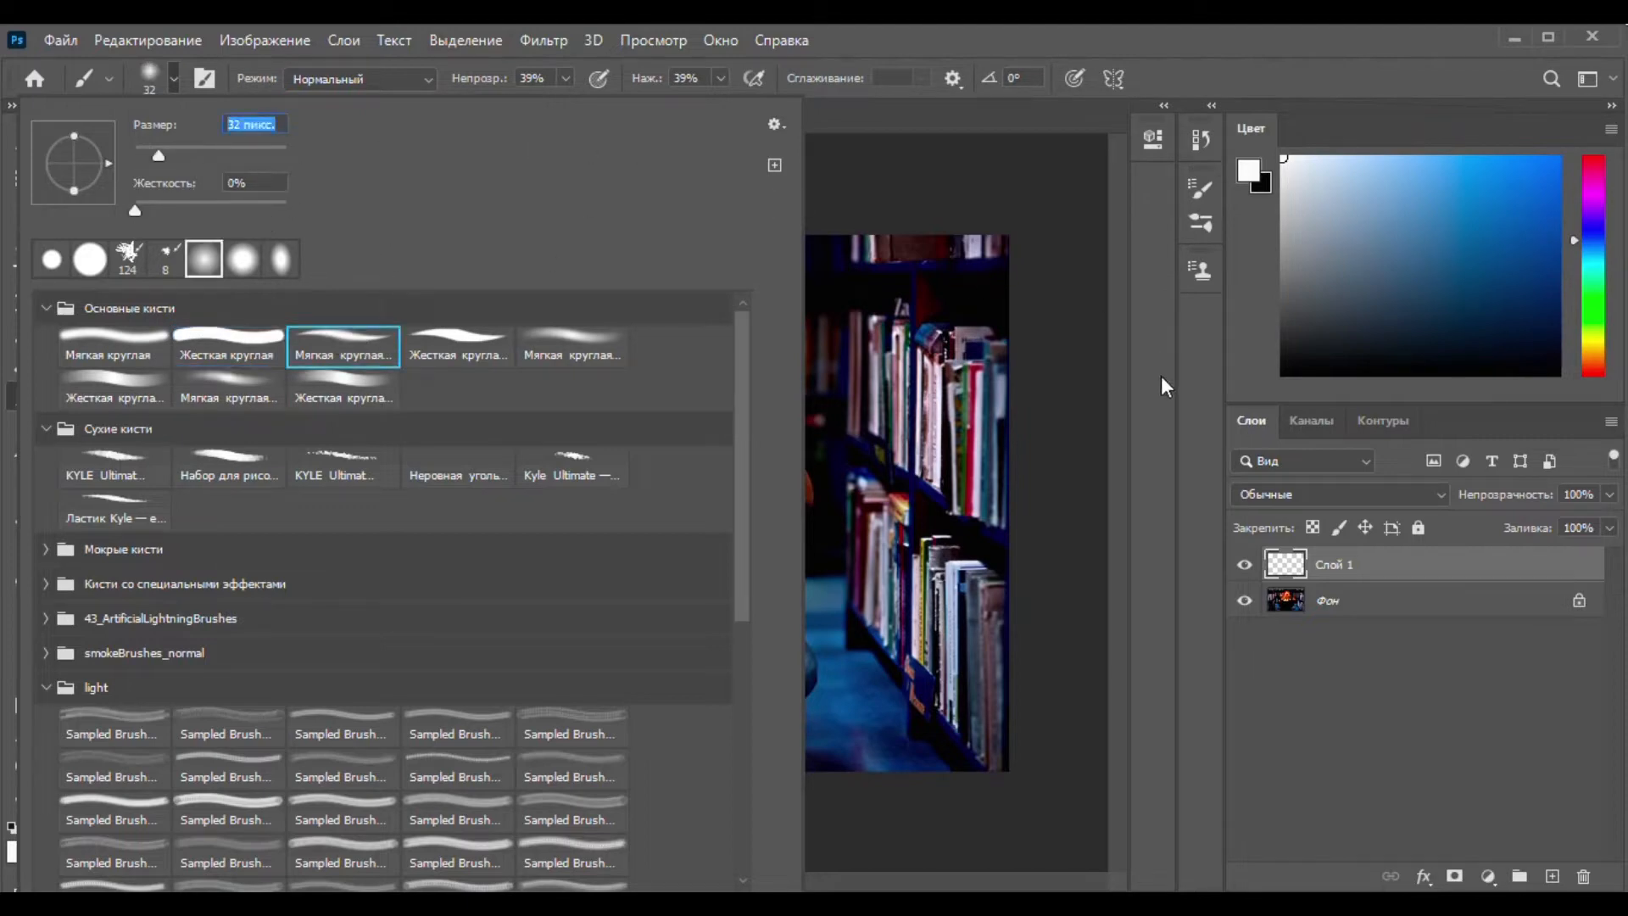
click(1162, 369)
mouse_move(583, 505)
mouse_down()
mouse_move(712, 399)
mouse_move(690, 351)
mouse_move(620, 332)
mouse_move(359, 326)
mouse_move(222, 278)
mouse_move(216, 237)
mouse_up()
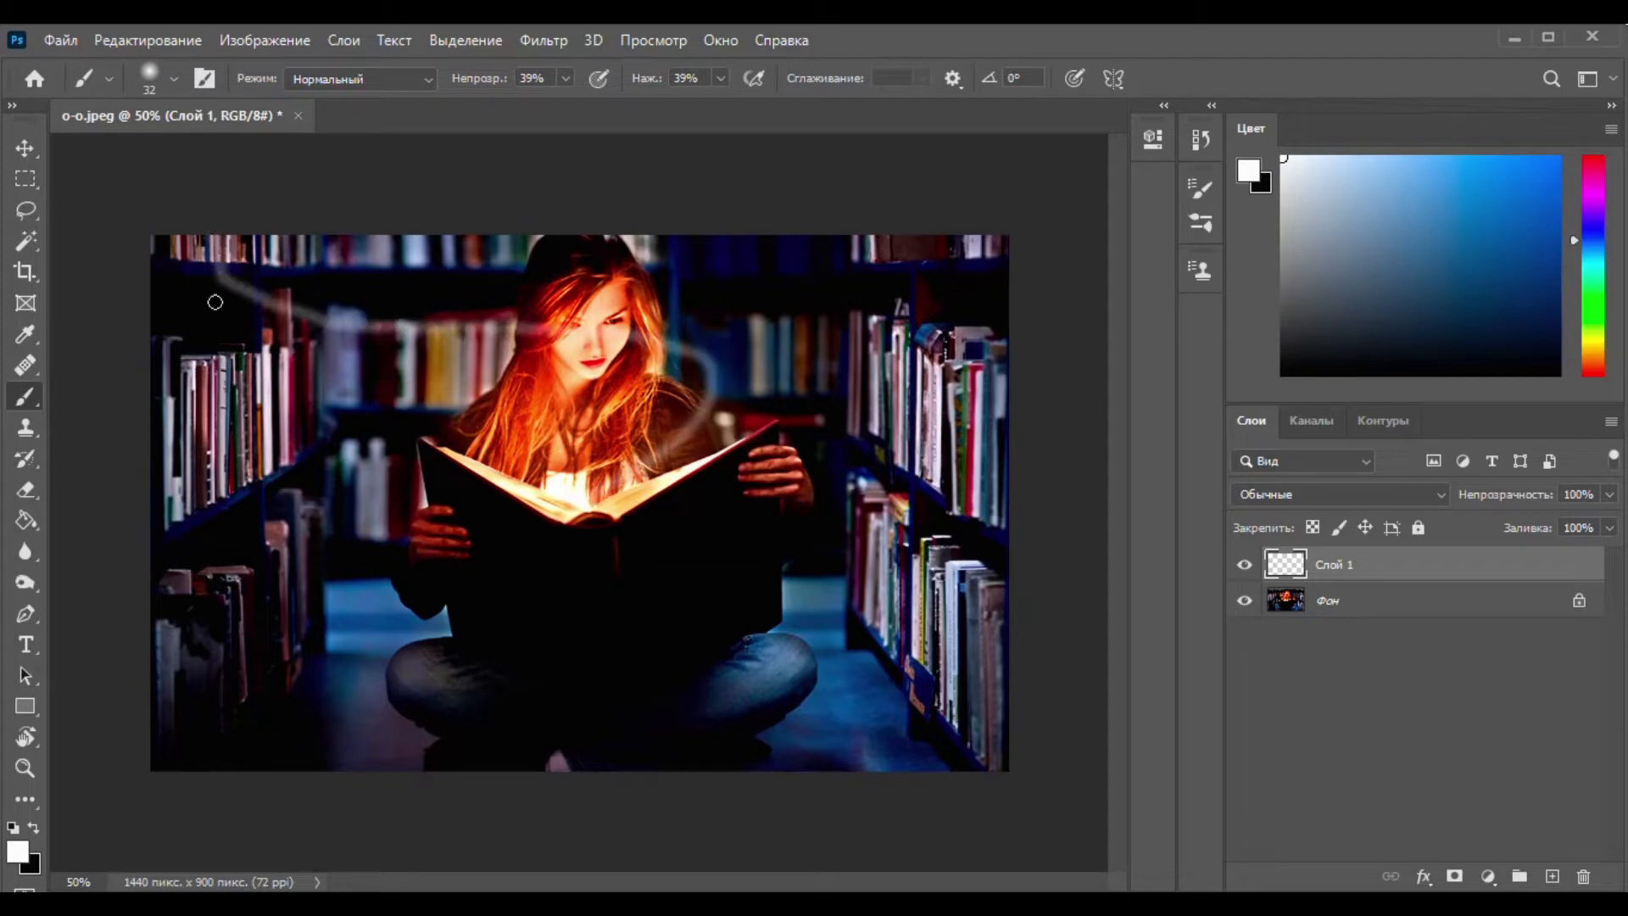
mouse_move(621, 498)
mouse_down()
mouse_move(545, 398)
mouse_move(386, 388)
mouse_move(289, 434)
mouse_move(157, 468)
mouse_up()
mouse_move(650, 399)
mouse_down()
mouse_move(860, 366)
mouse_move(1053, 252)
mouse_up()
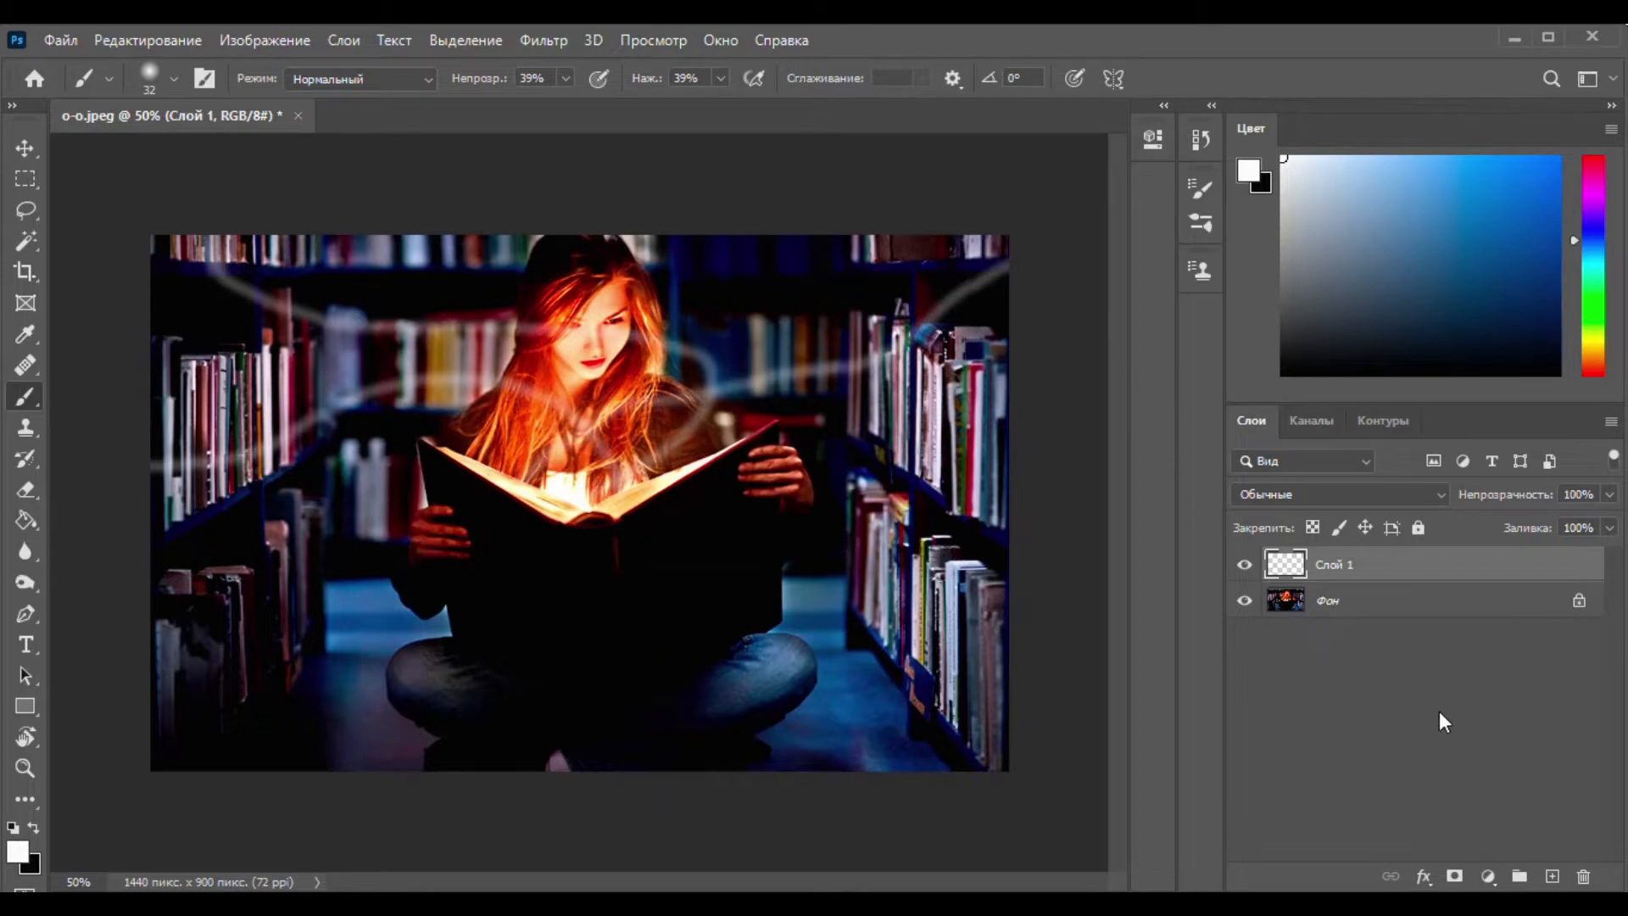
Add a solid color fill layer in near-black #030304 above Слой 1.
click(1488, 877)
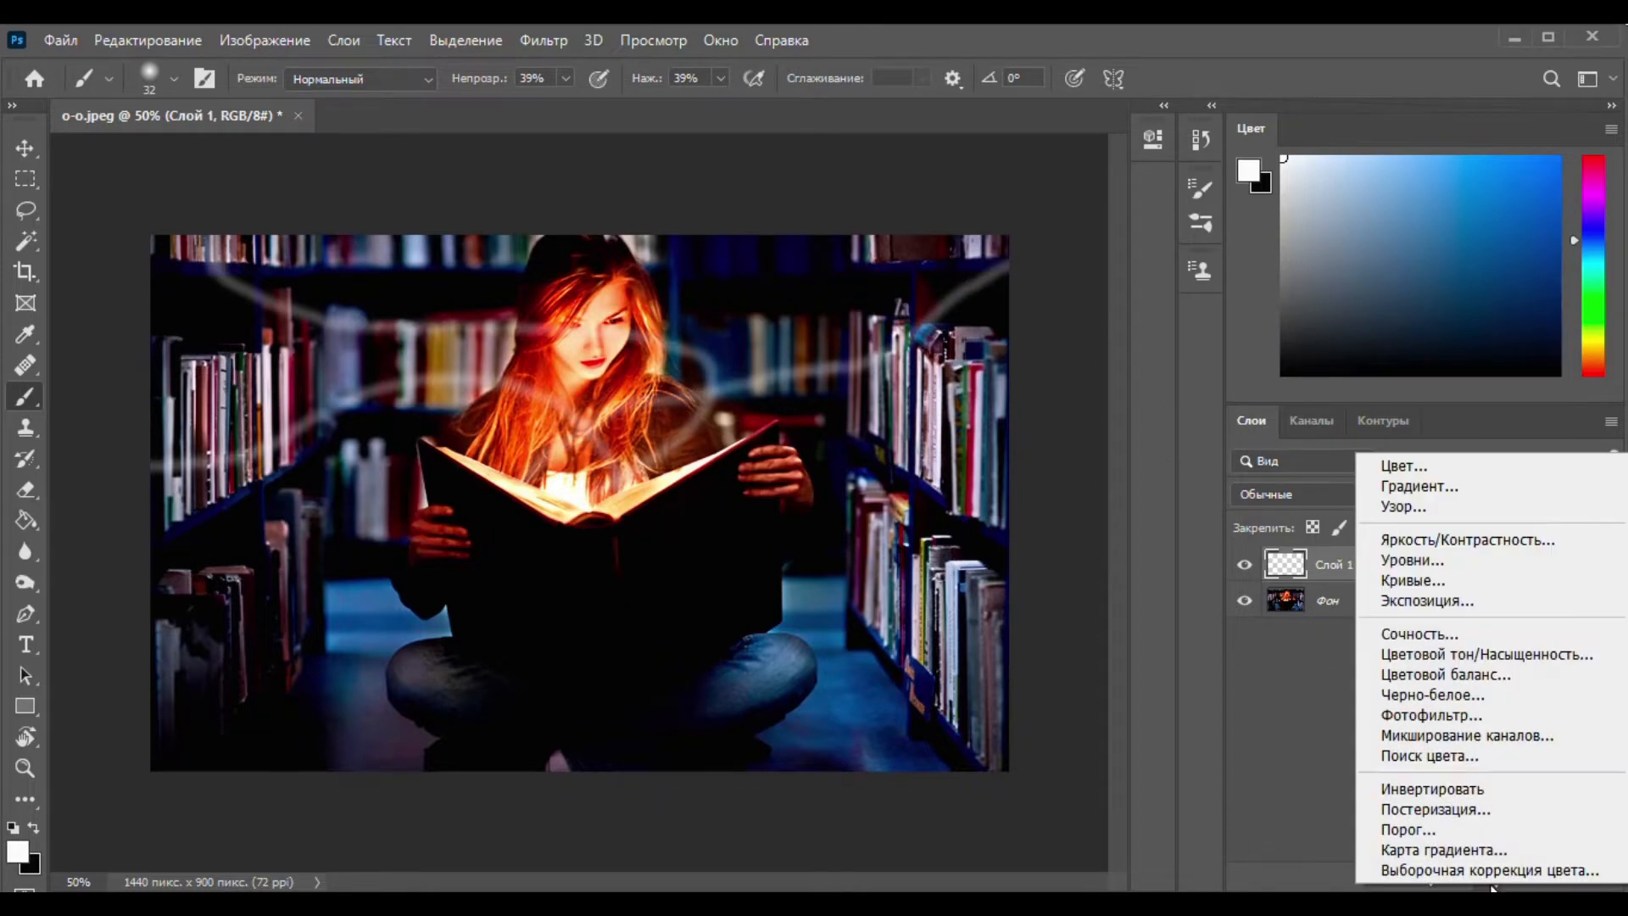
click(1398, 465)
click(927, 522)
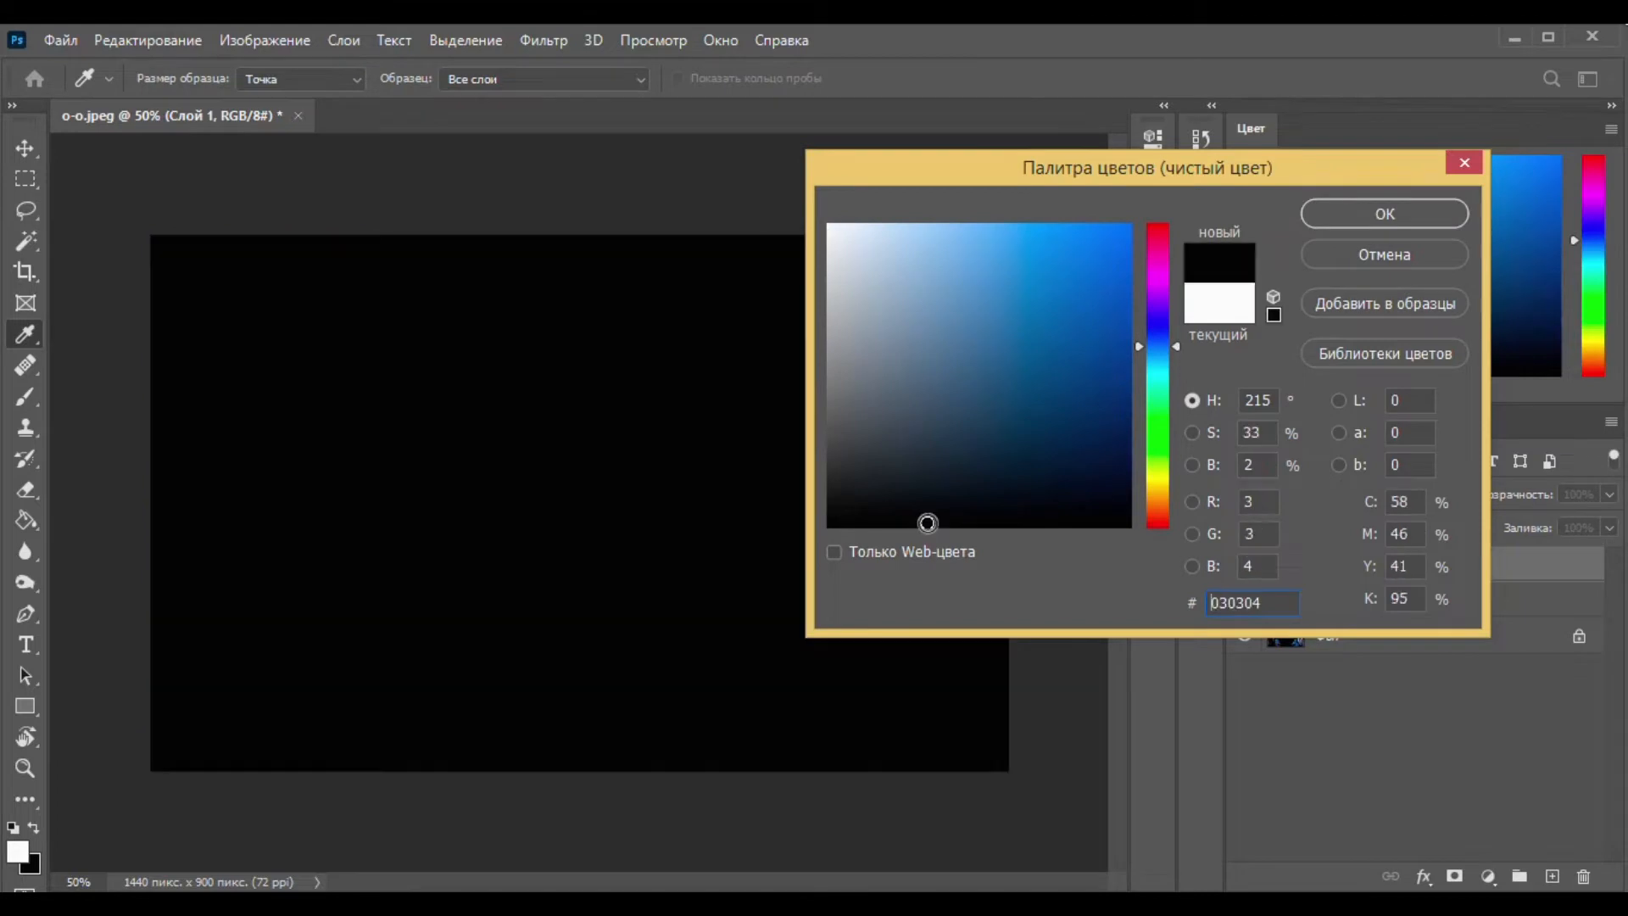
click(1351, 215)
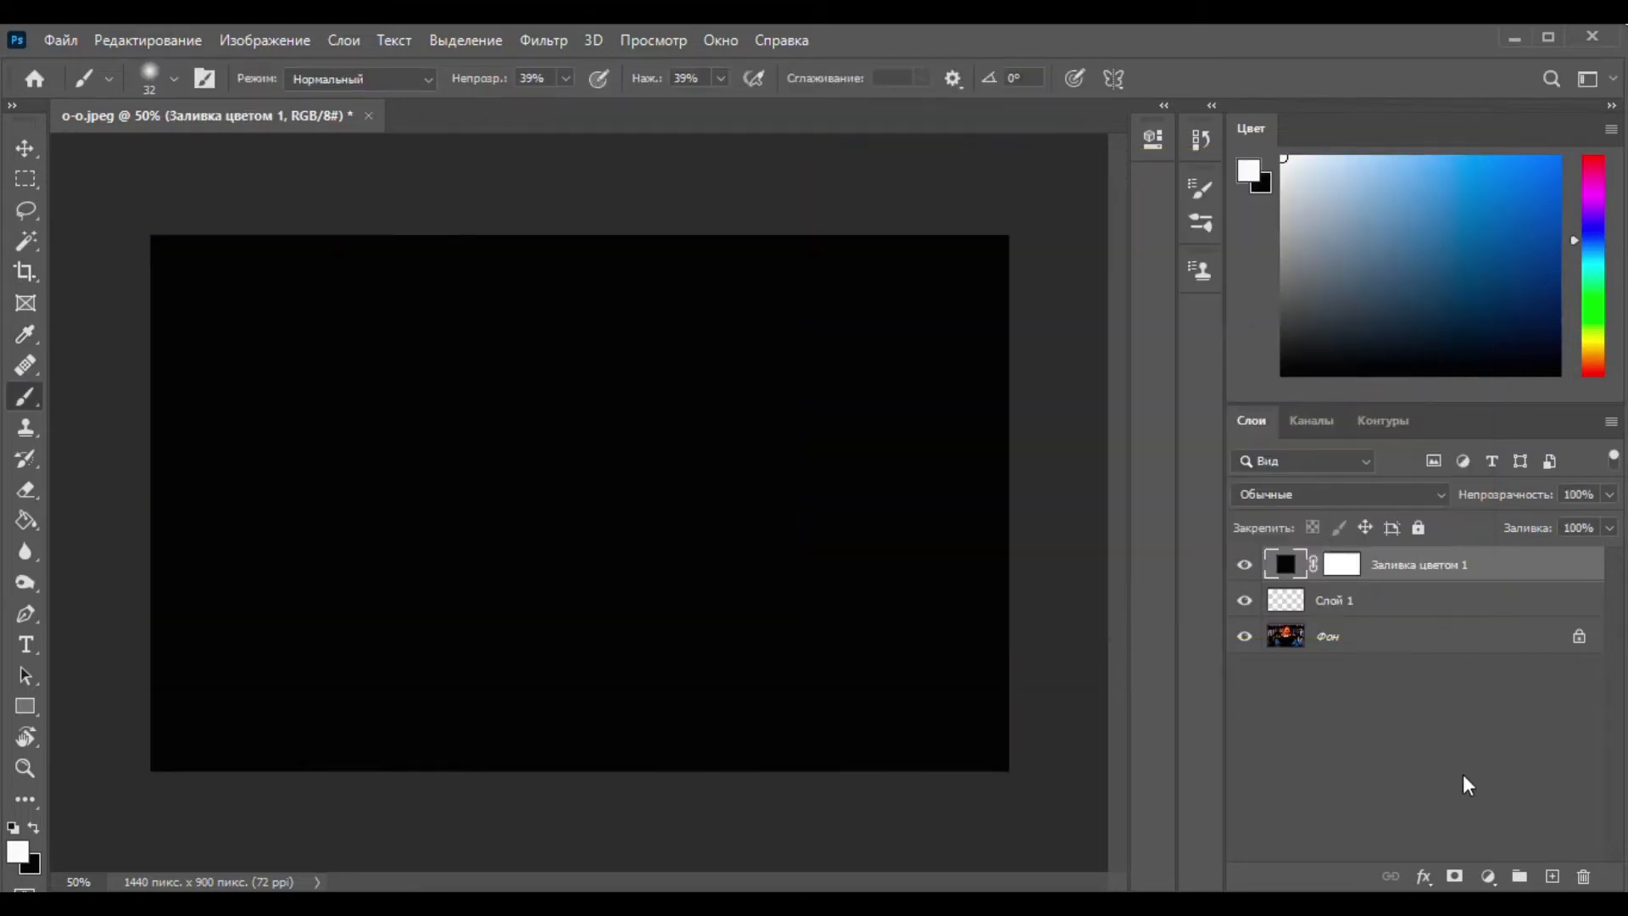
Create a layer group named "магия" and move the black color fill layer into it.
click(1520, 879)
double_click(1358, 563)
text(vf)
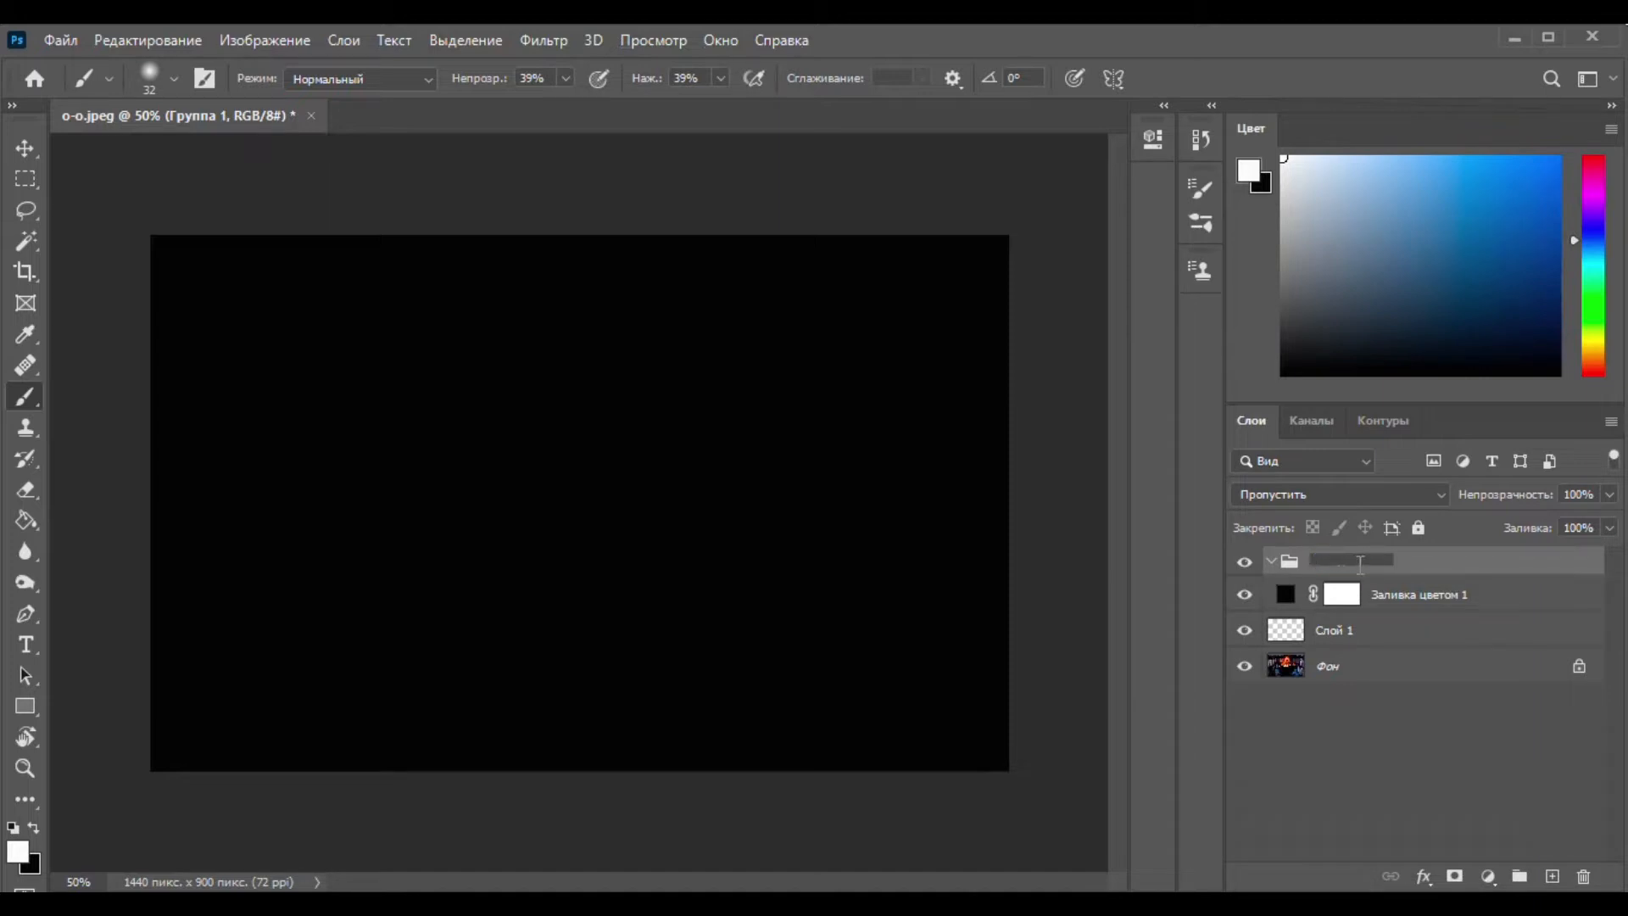
key(Return)
drag(1365, 605, 1401, 573)
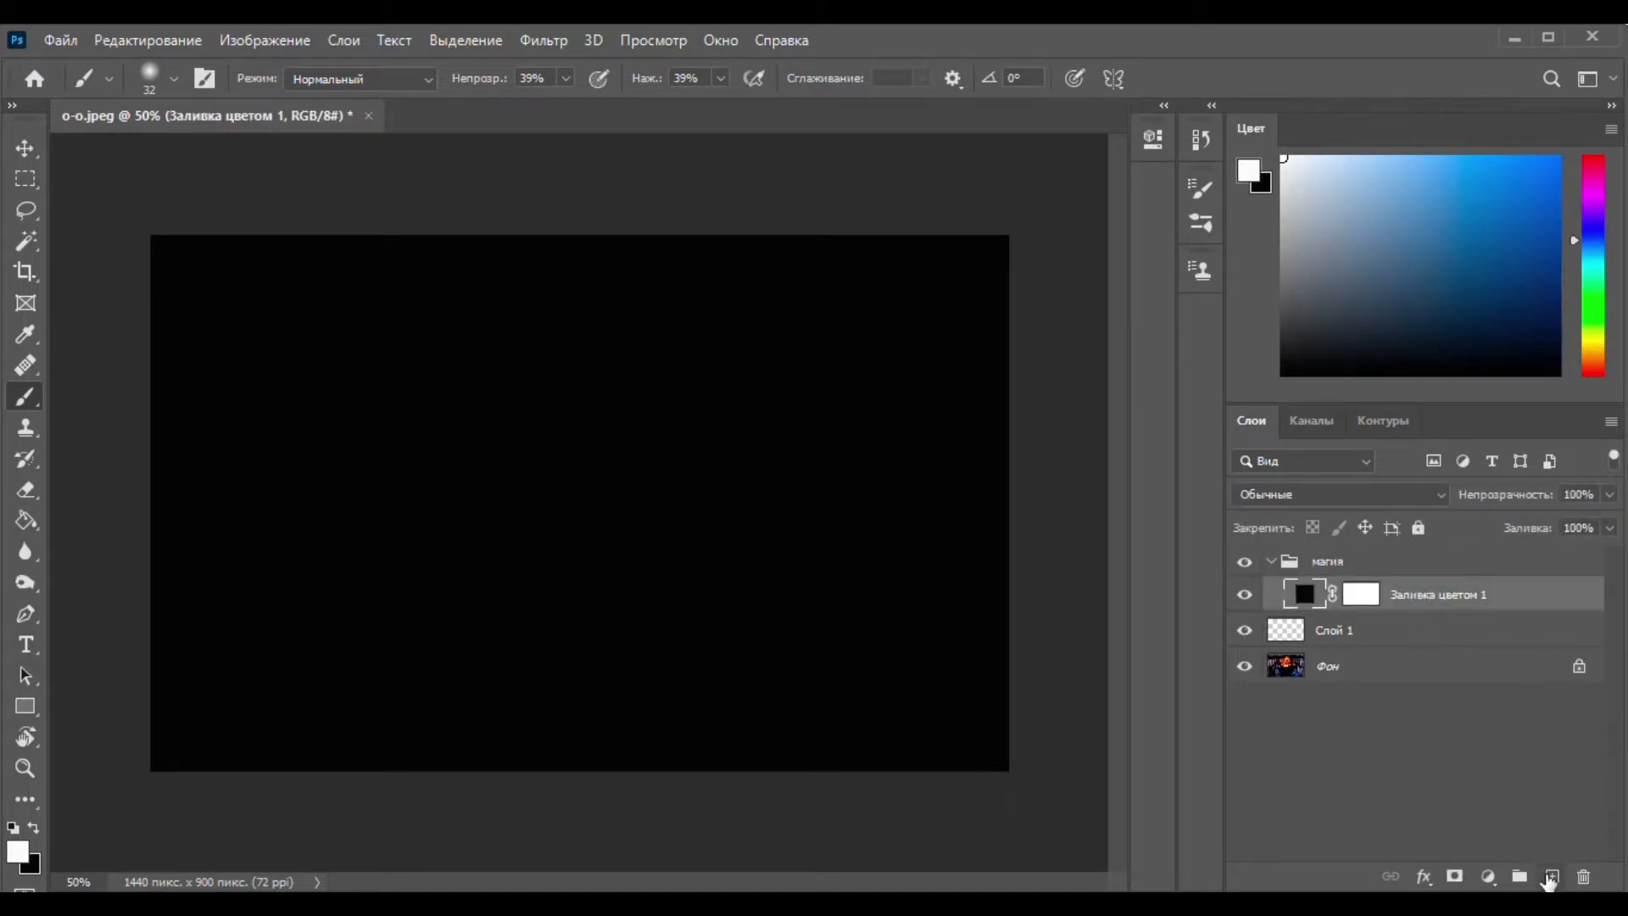
Add an empty layer above the fill in the магия group and top it with a gradient map based on the "Черный, белый" preset.
click(1550, 879)
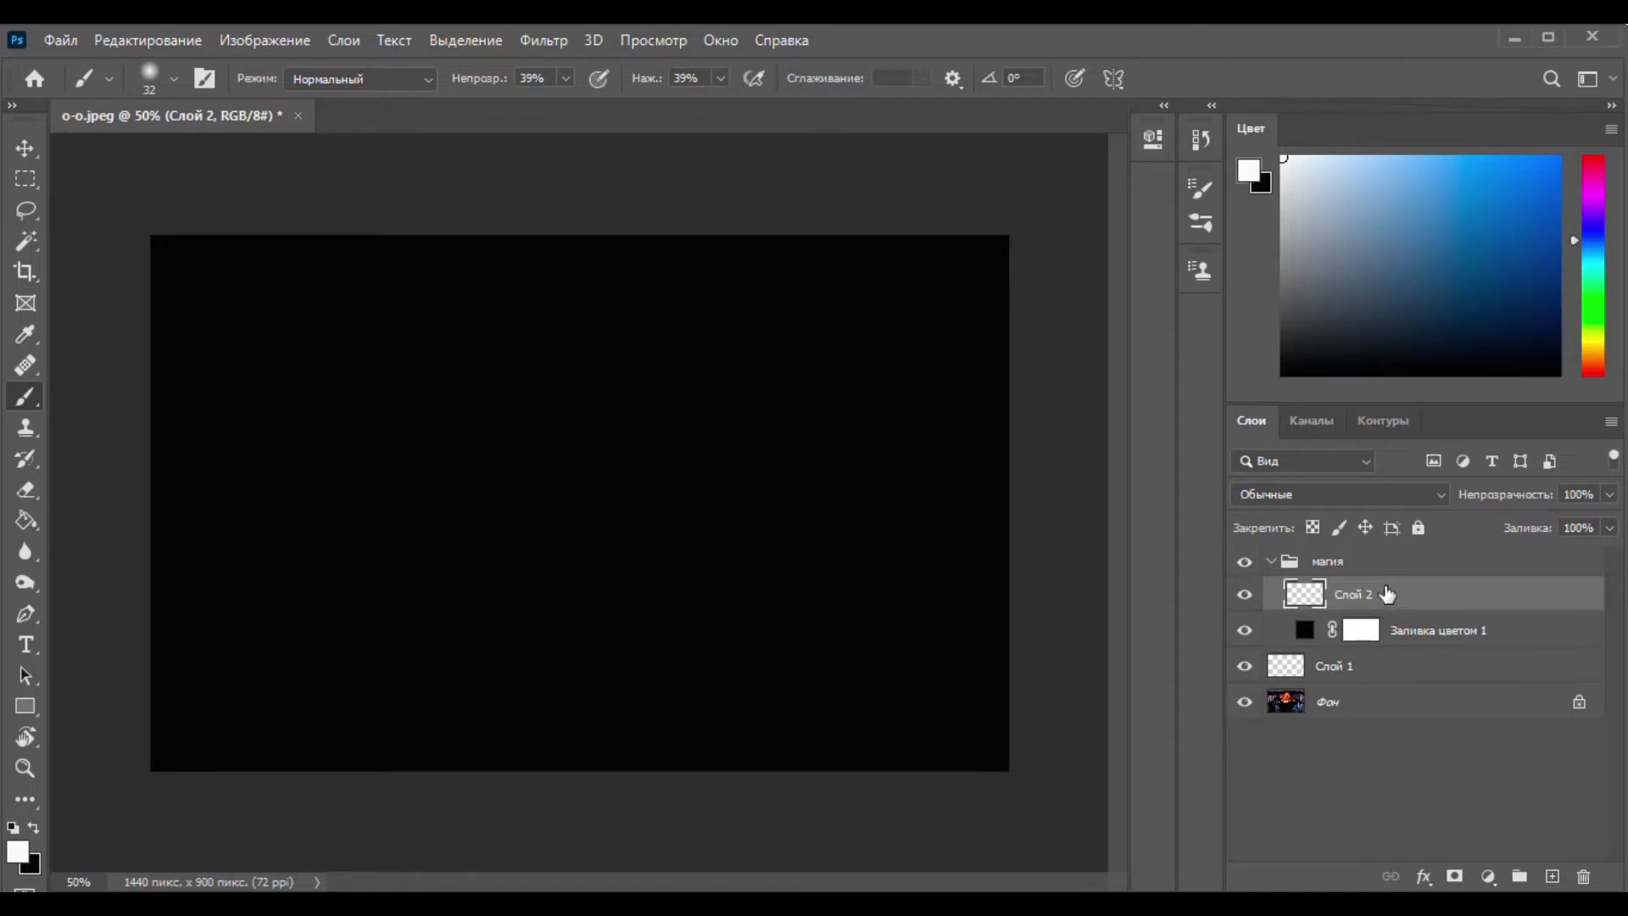
click(1488, 875)
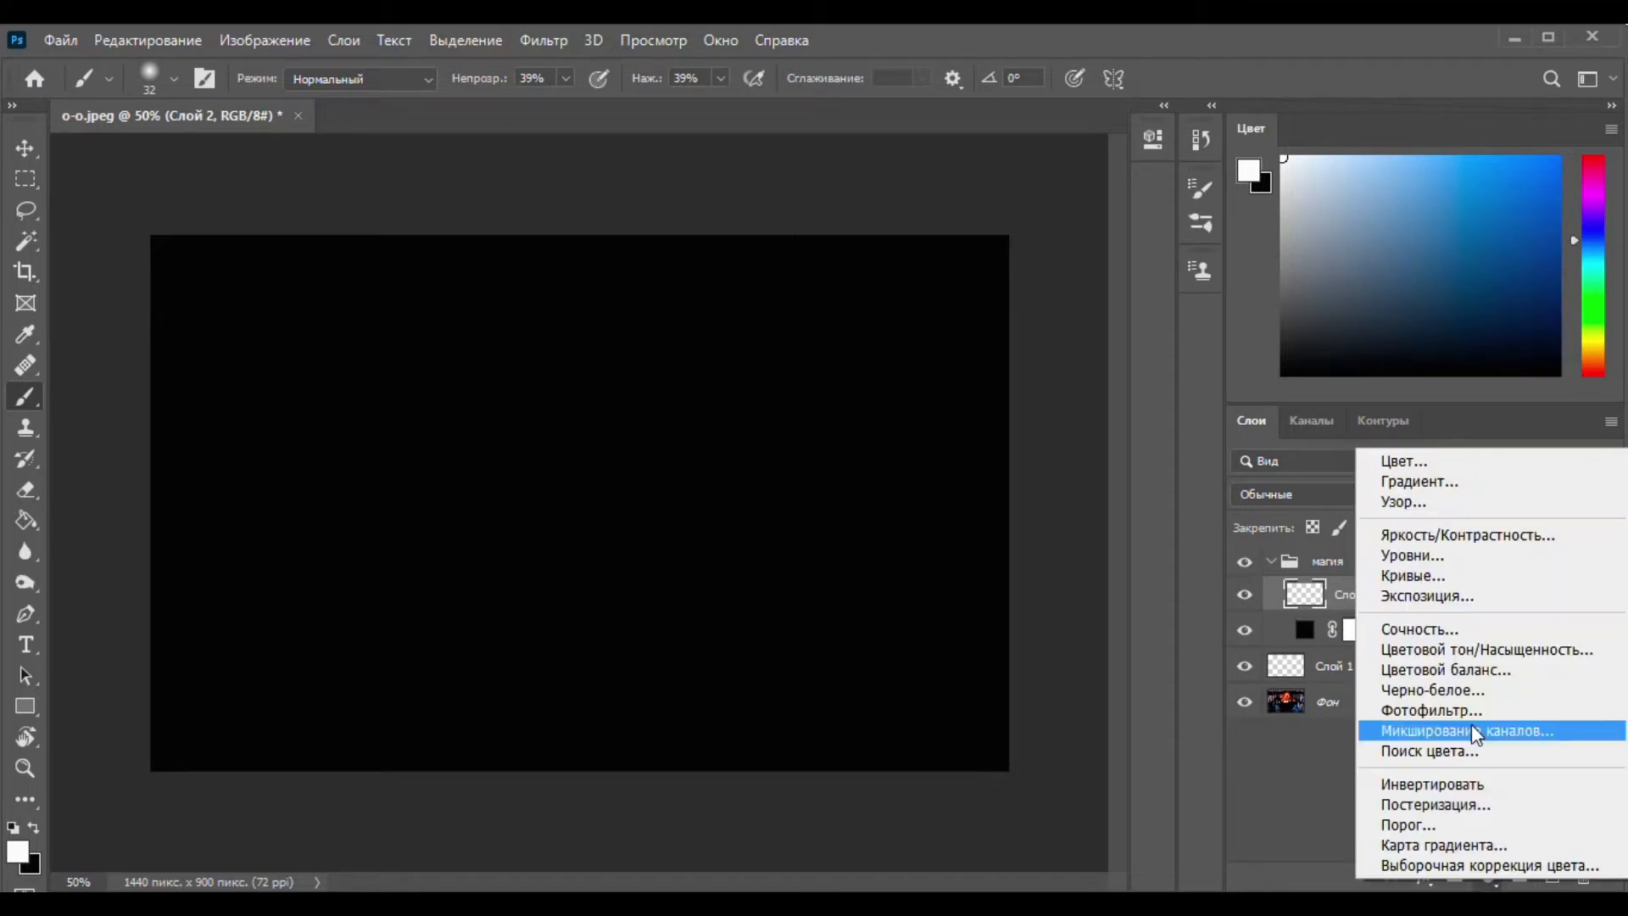
click(1457, 845)
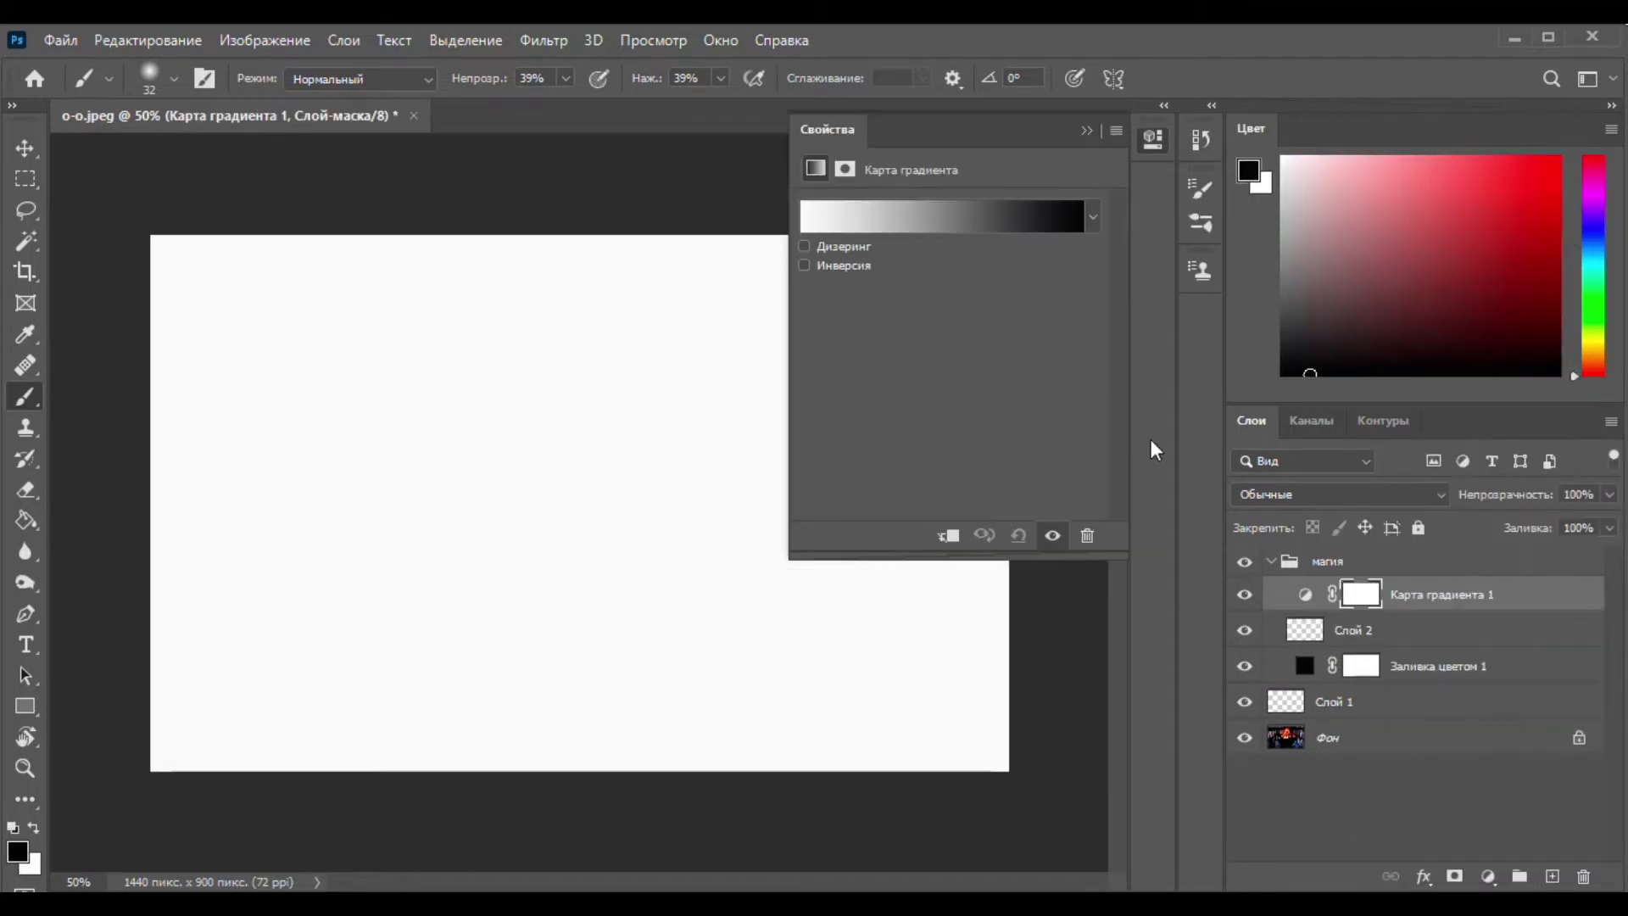
click(855, 212)
click(546, 175)
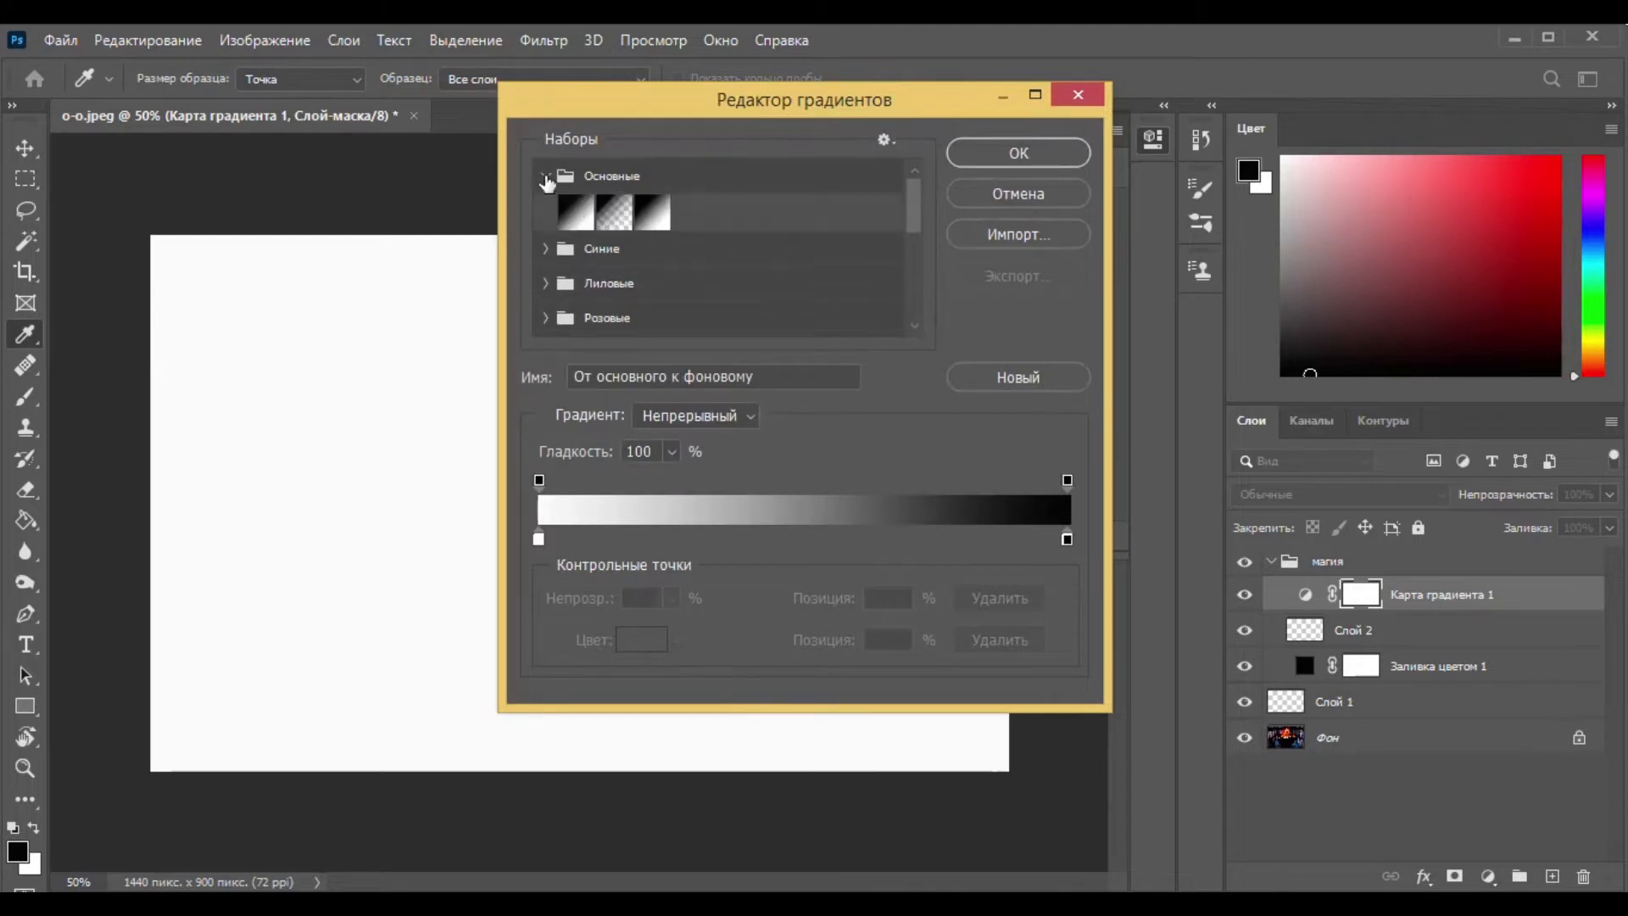
click(653, 212)
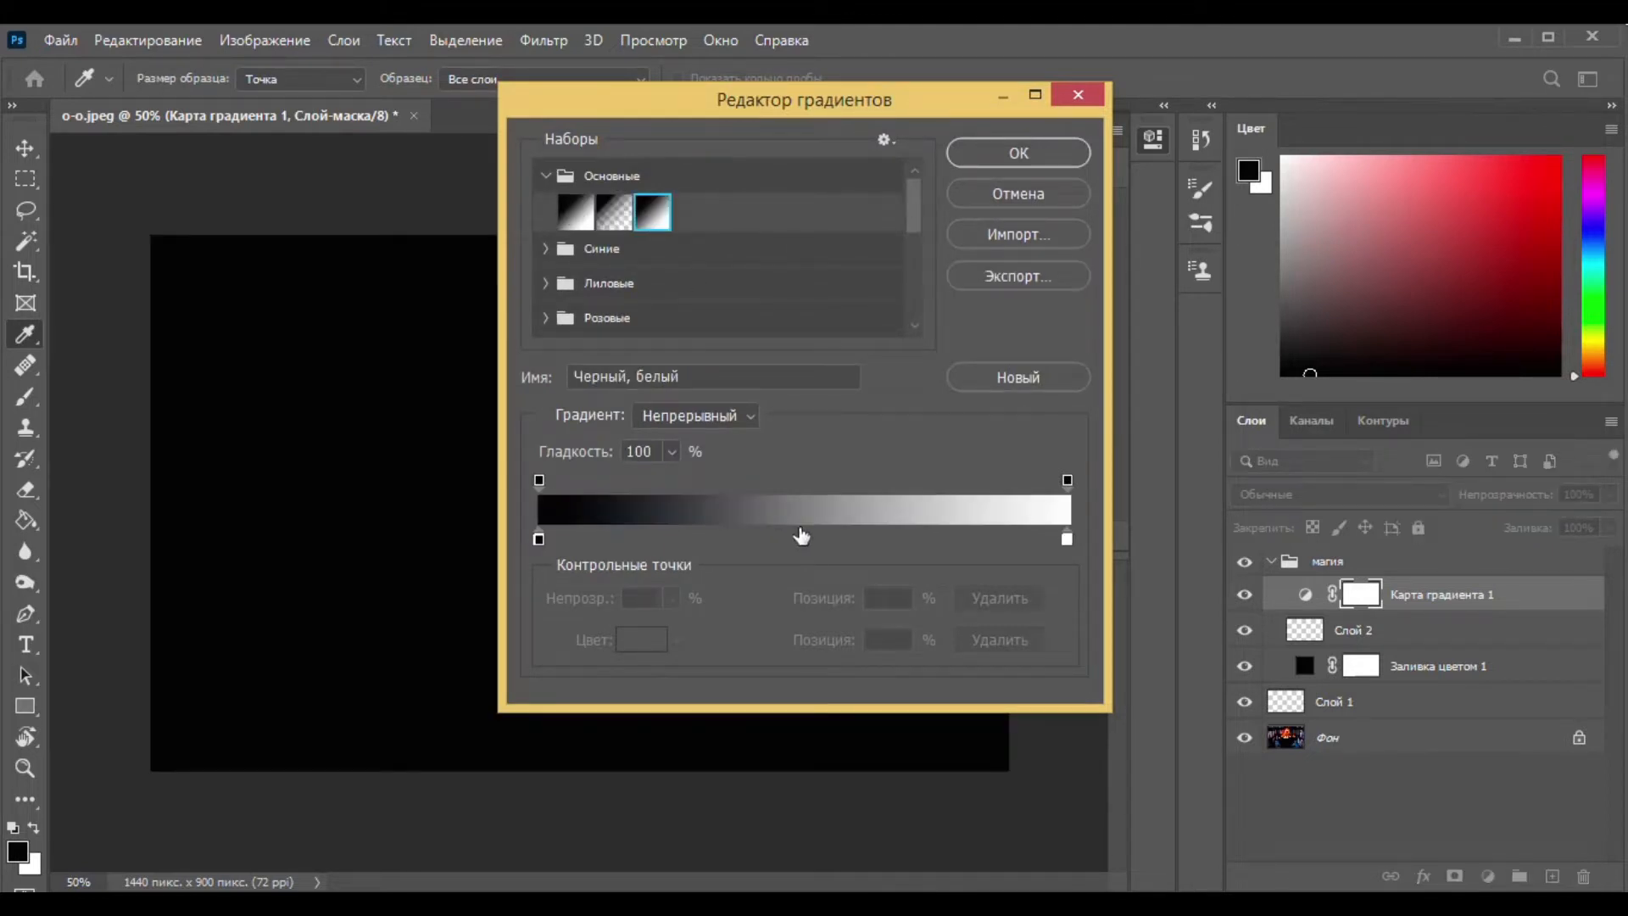
Add a color stop at 32% of the gradient and set it to red #fa100b.
click(709, 534)
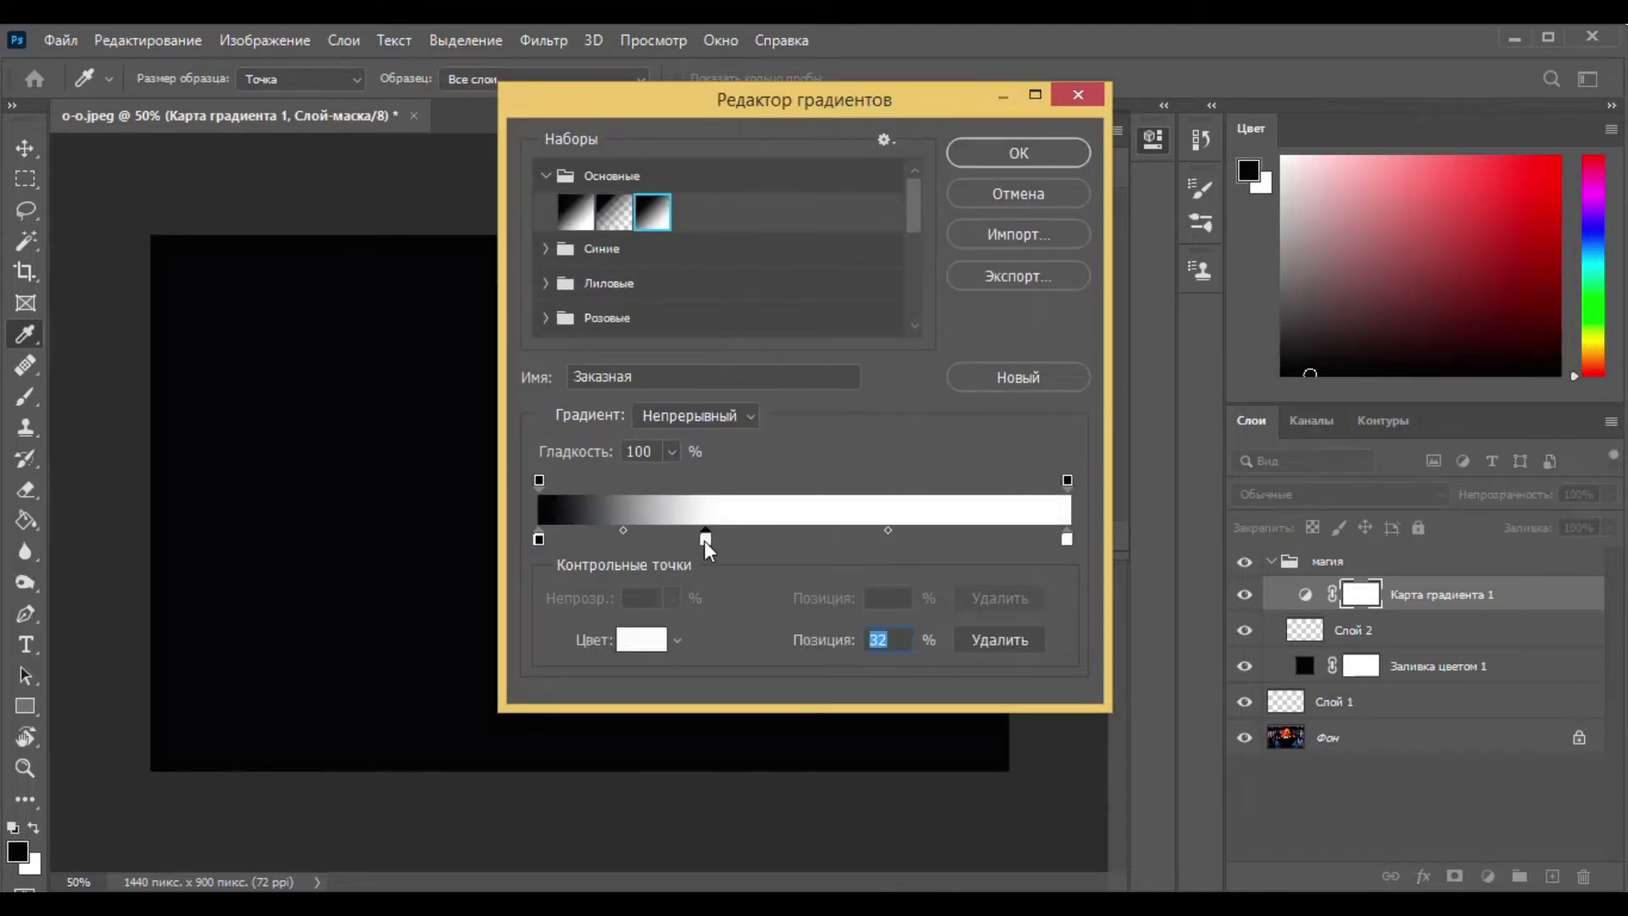
click(642, 640)
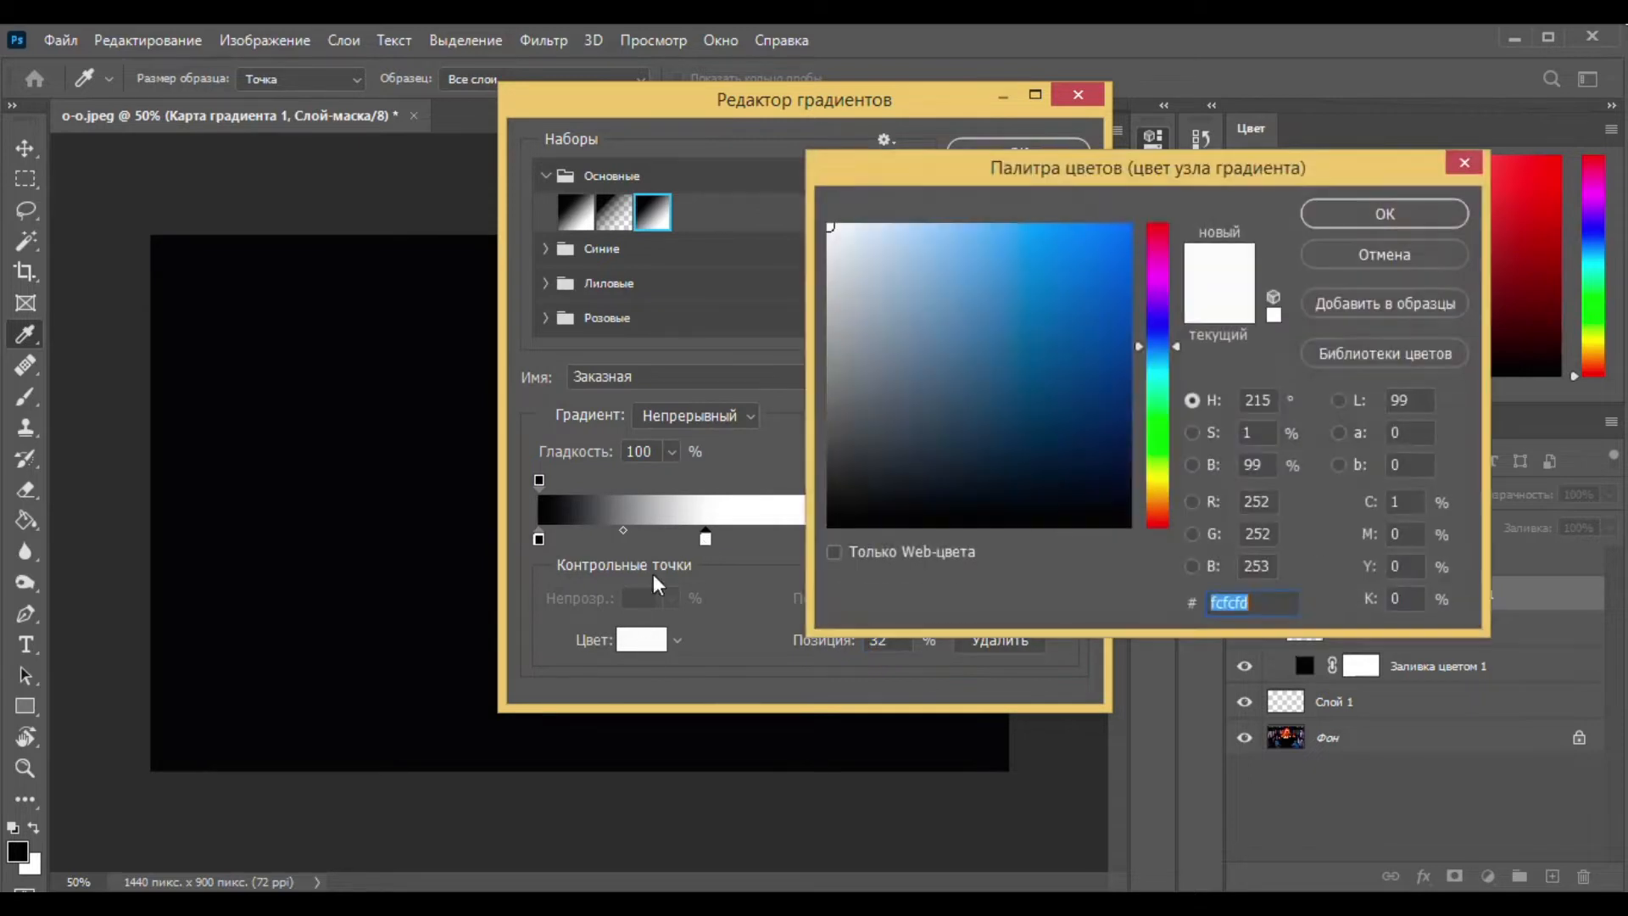
click(1152, 527)
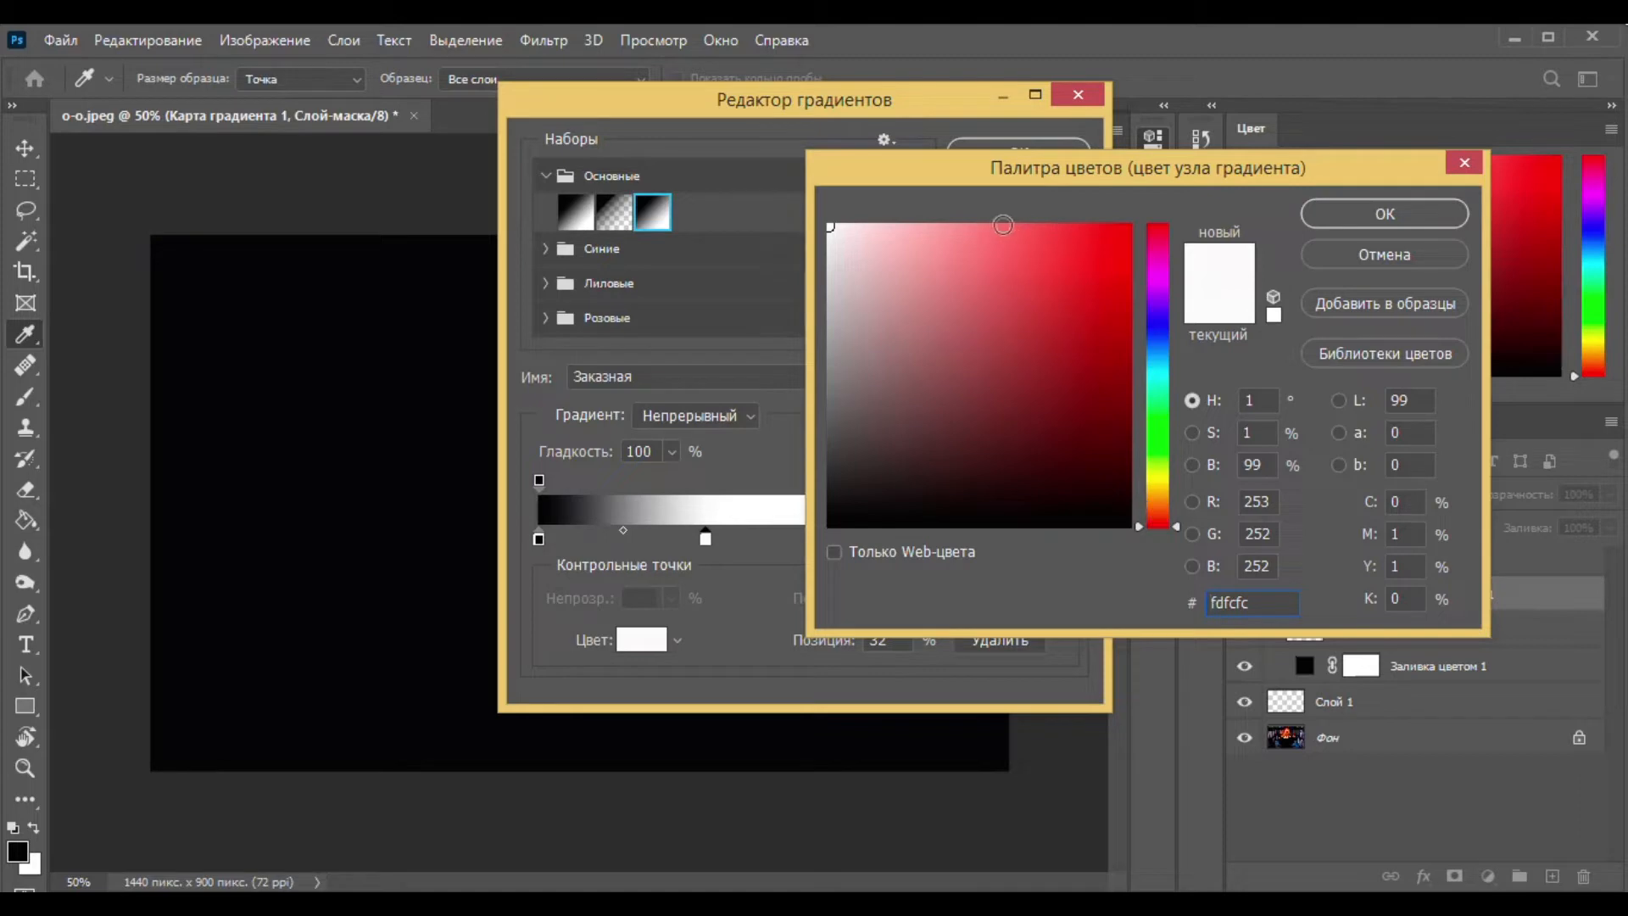
click(1000, 225)
click(1118, 230)
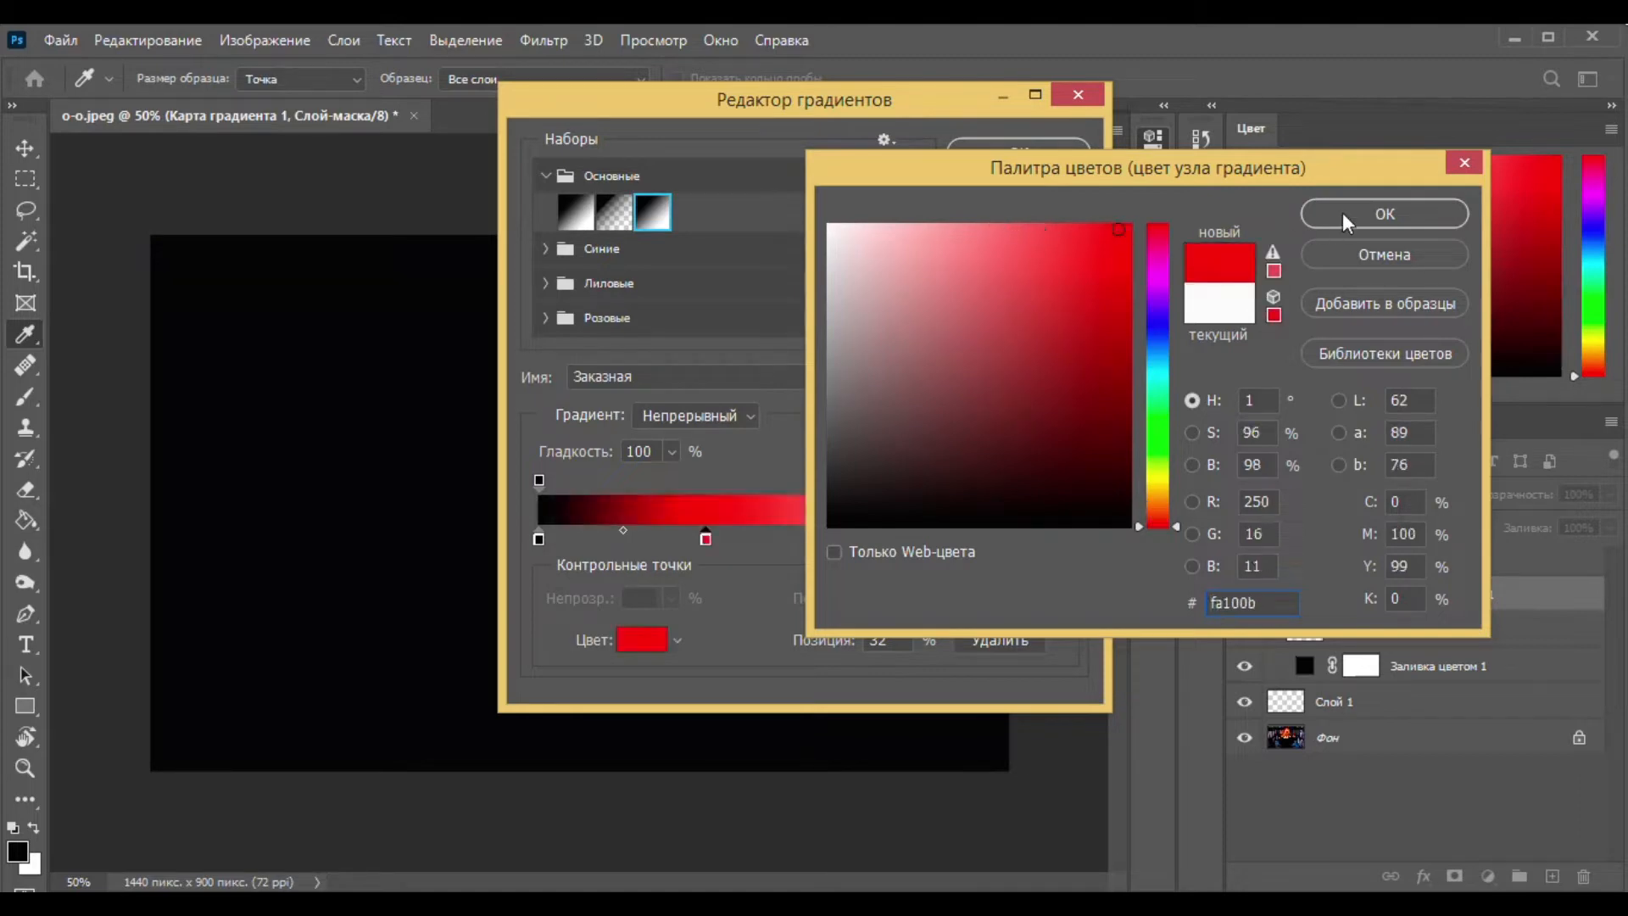
click(1385, 213)
Add a color stop at 55% of the gradient and set it to orange #fa911f.
click(831, 539)
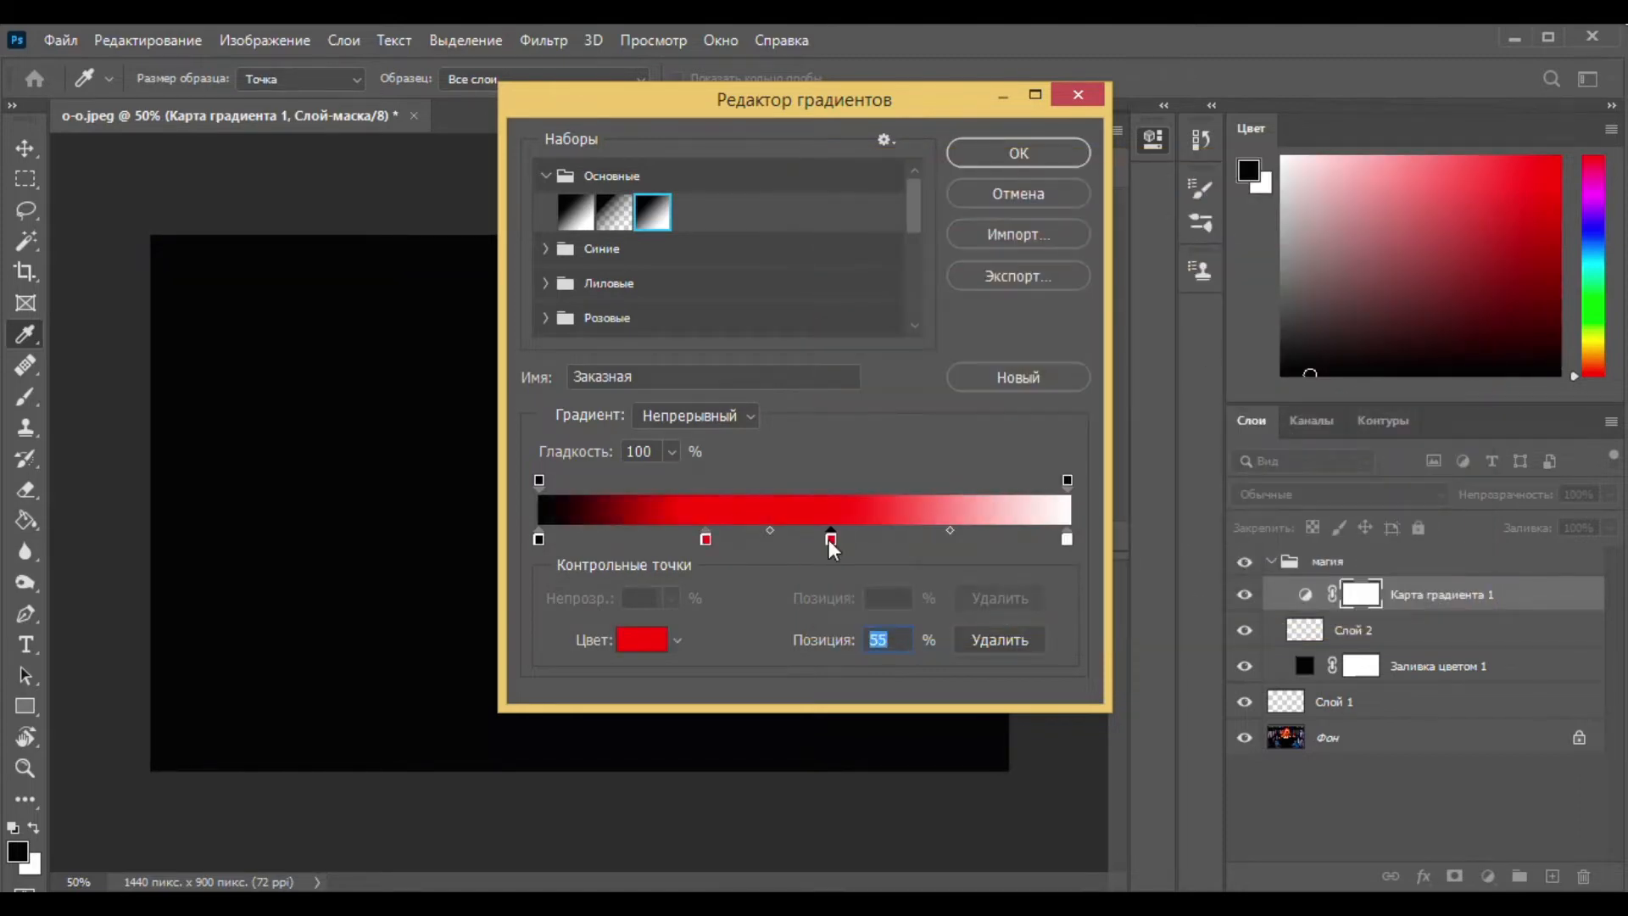
double_click(830, 541)
click(1159, 505)
drag(1156, 507, 1156, 501)
click(1093, 230)
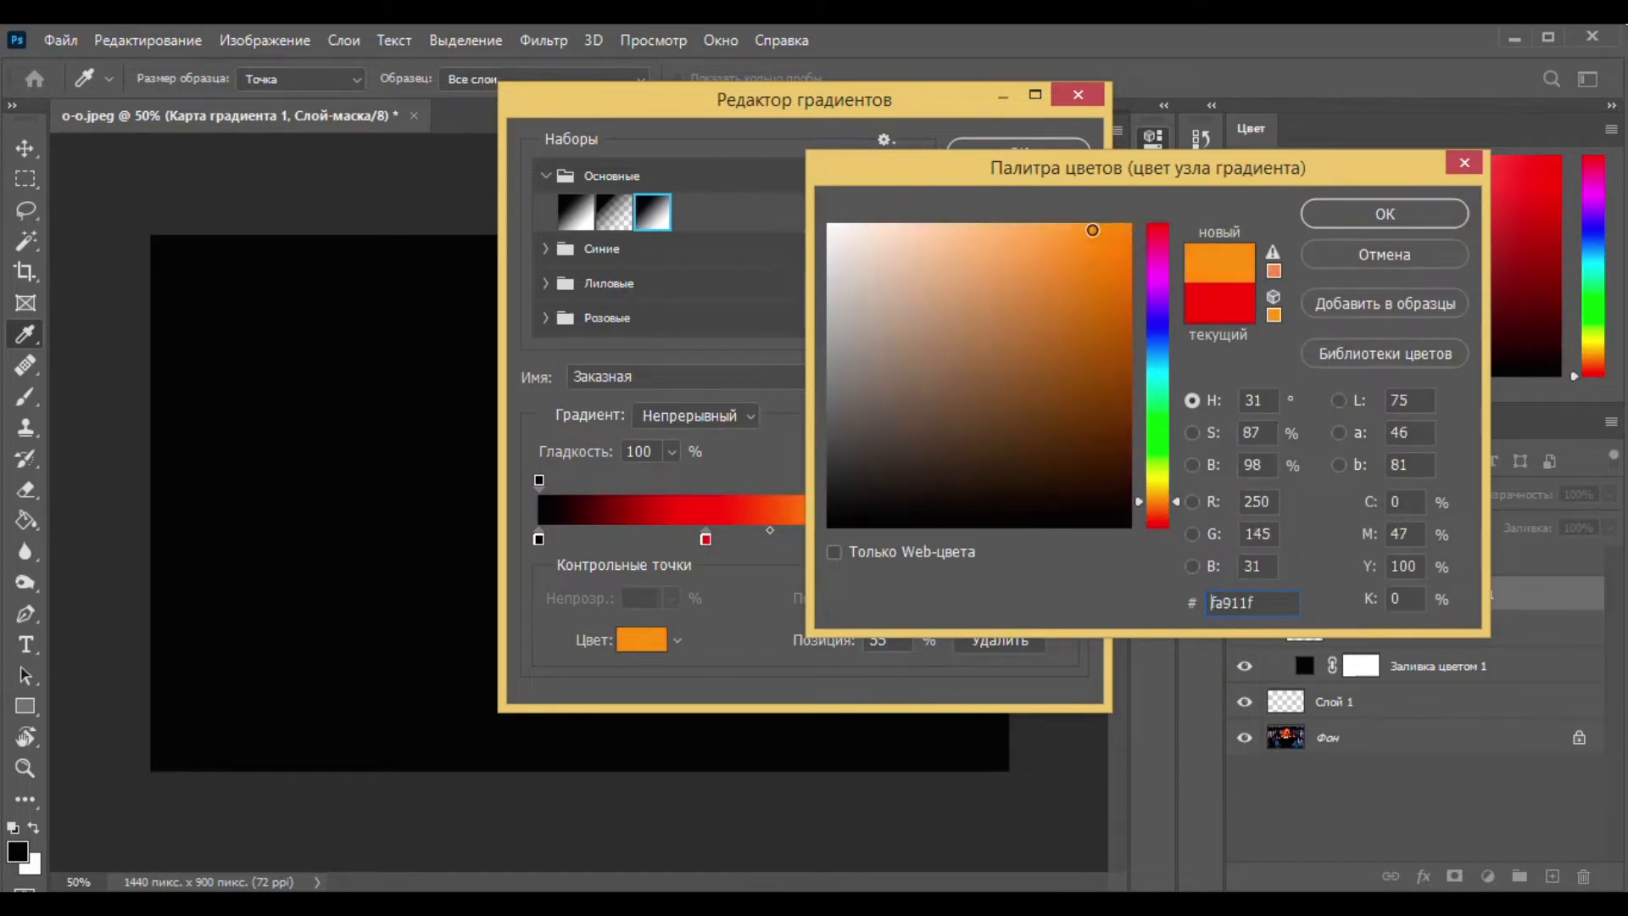
click(1372, 217)
Add a yellow #faed20 color stop at 81% and apply the edited gradient to the gradient map.
click(950, 531)
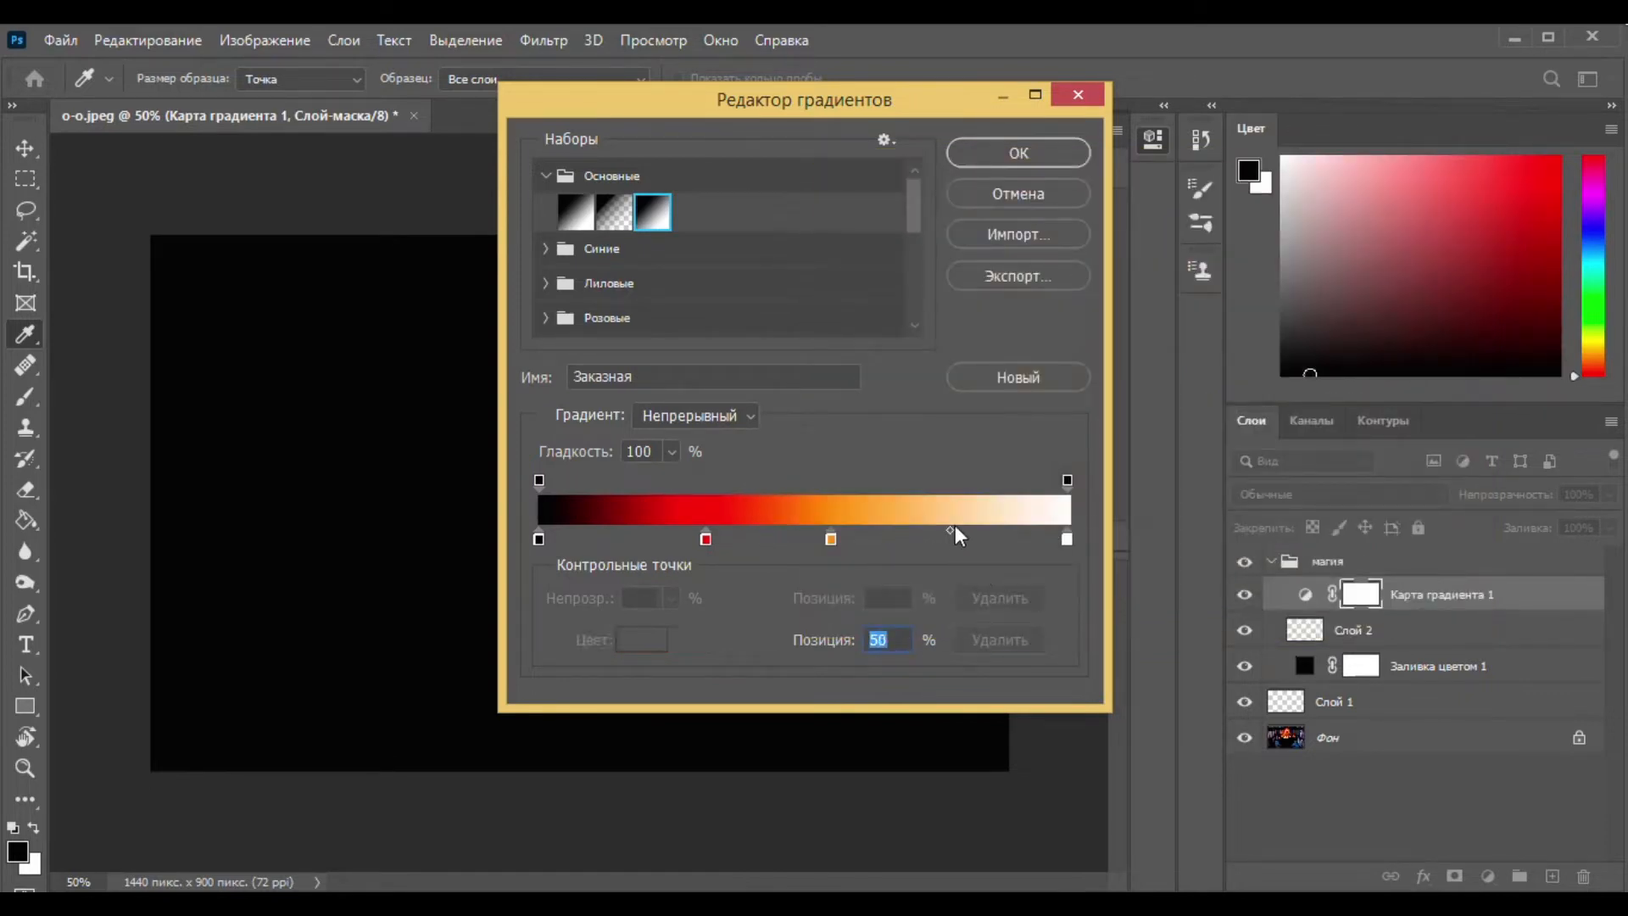
click(966, 539)
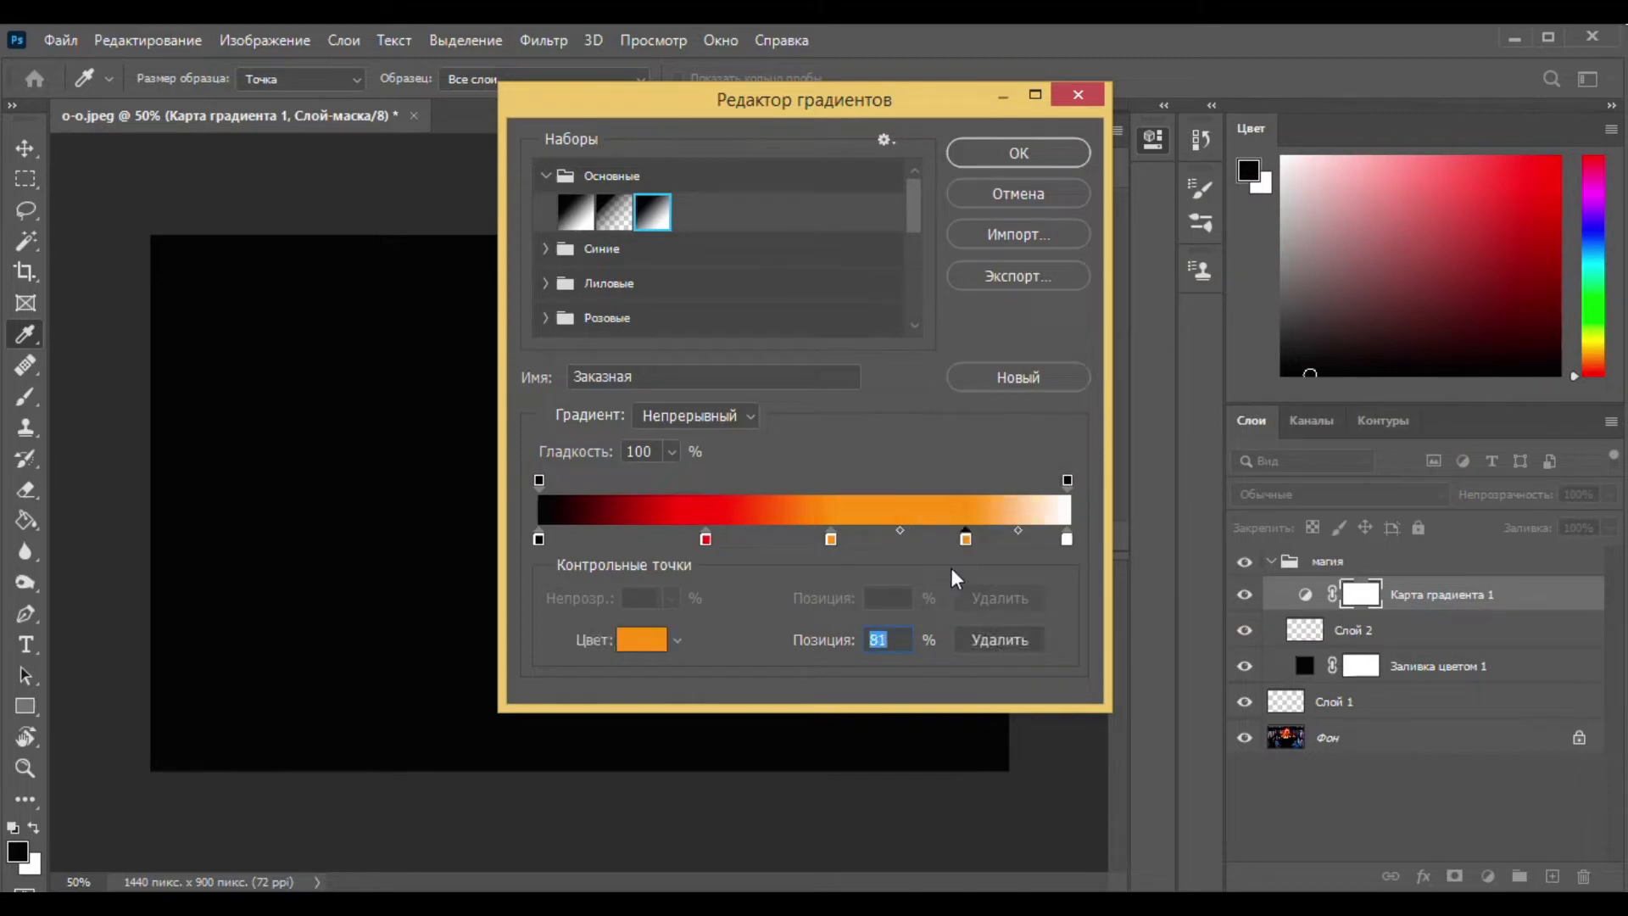
click(649, 646)
click(1158, 480)
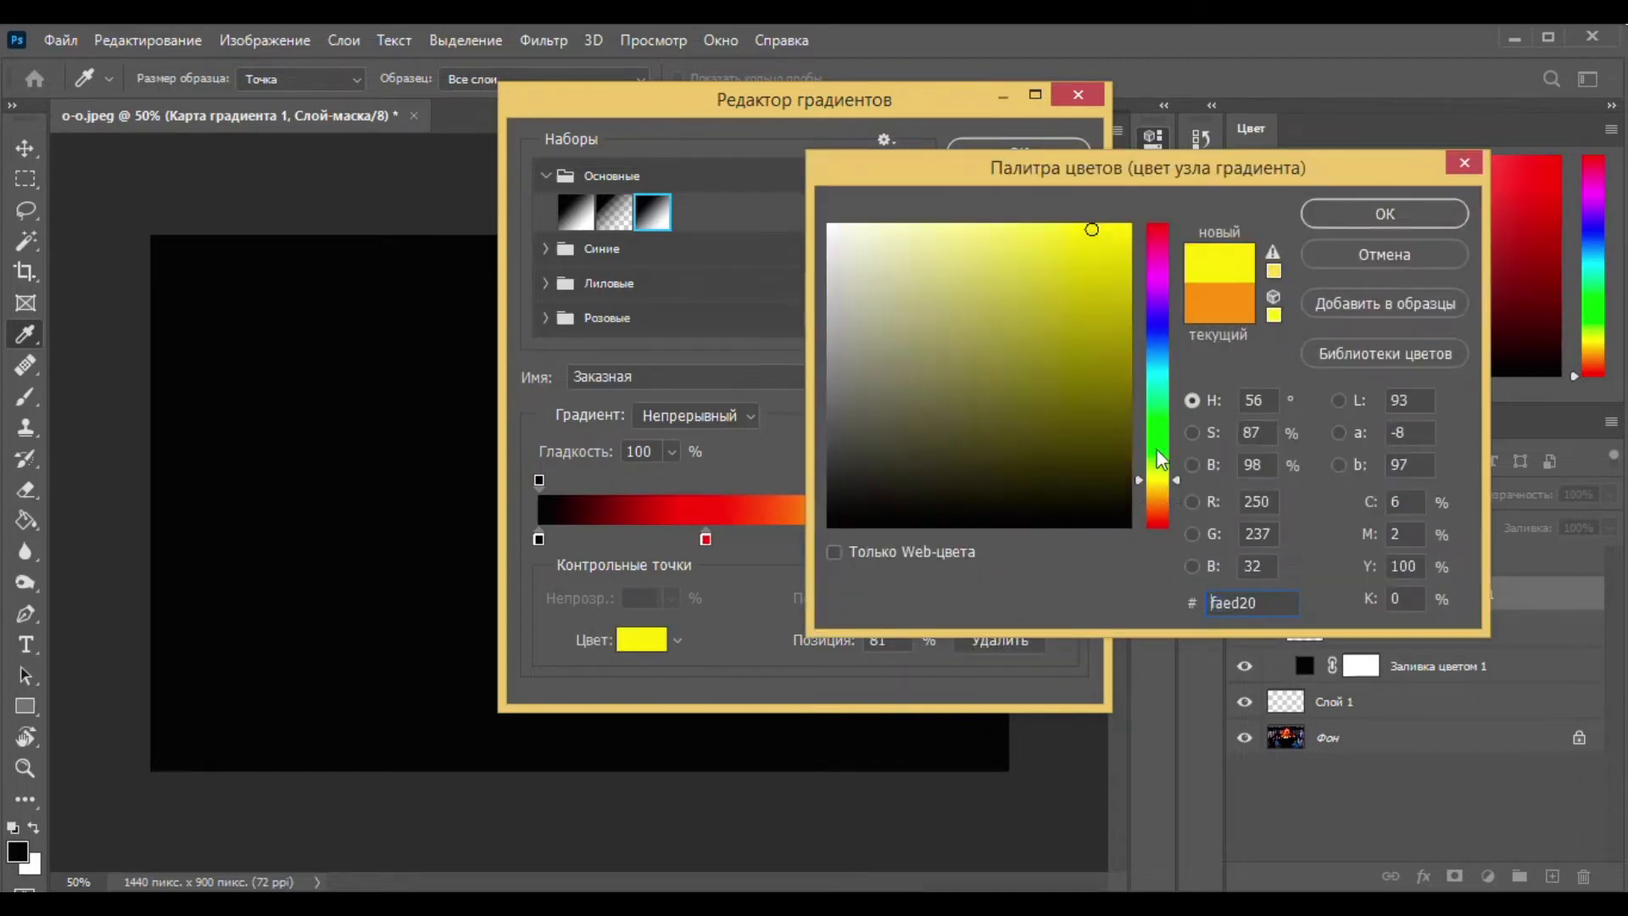
click(1385, 214)
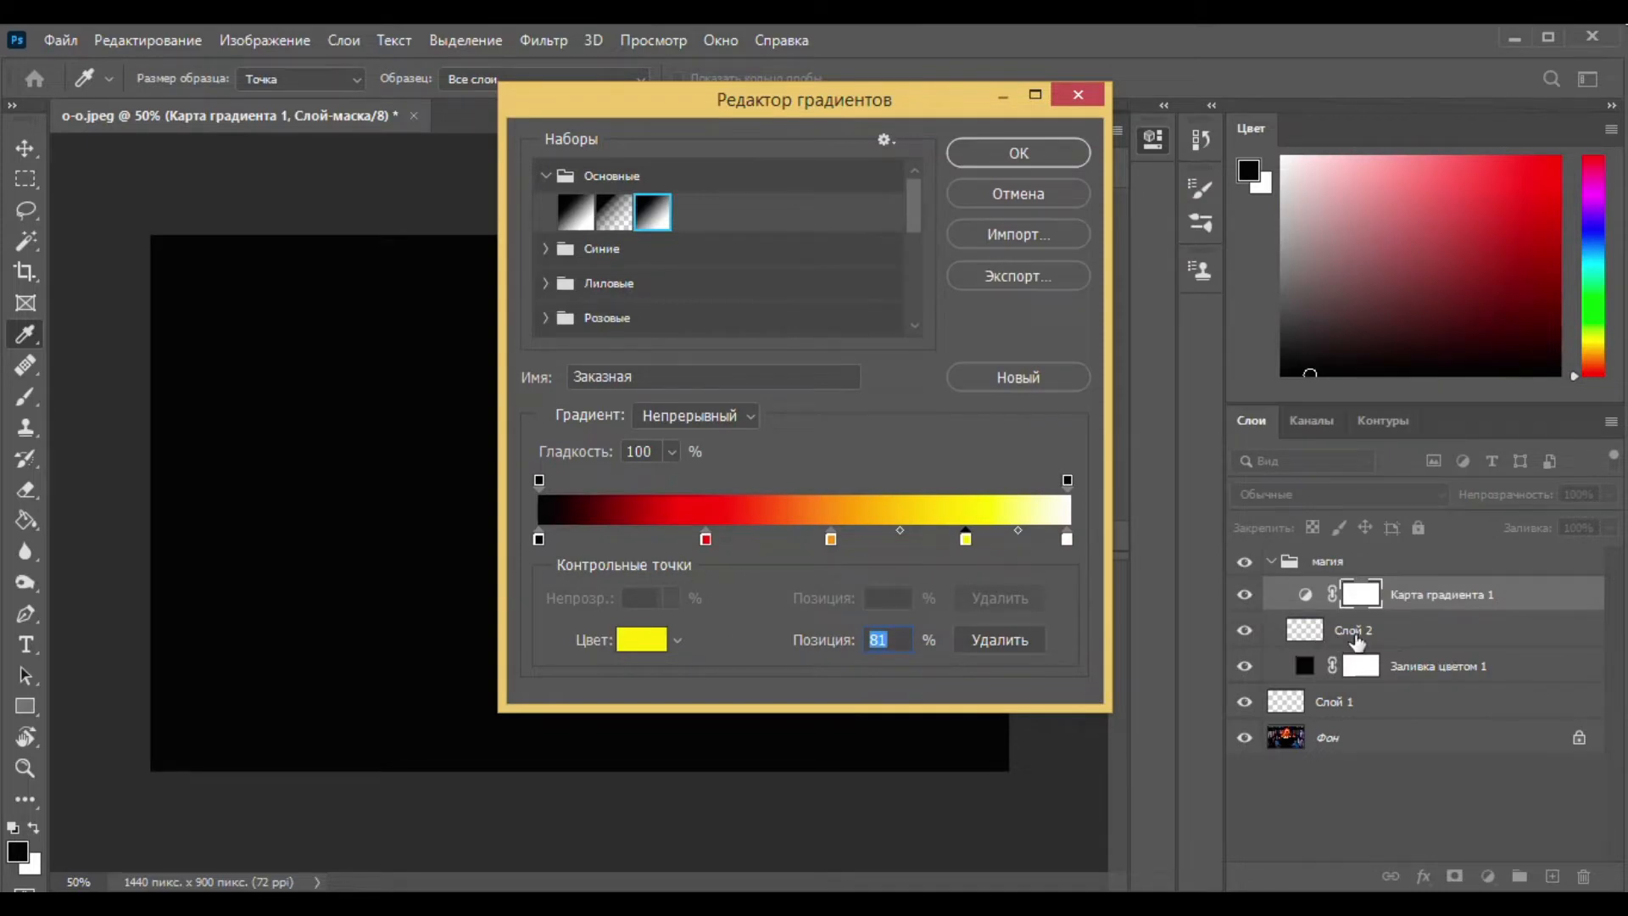
click(1018, 152)
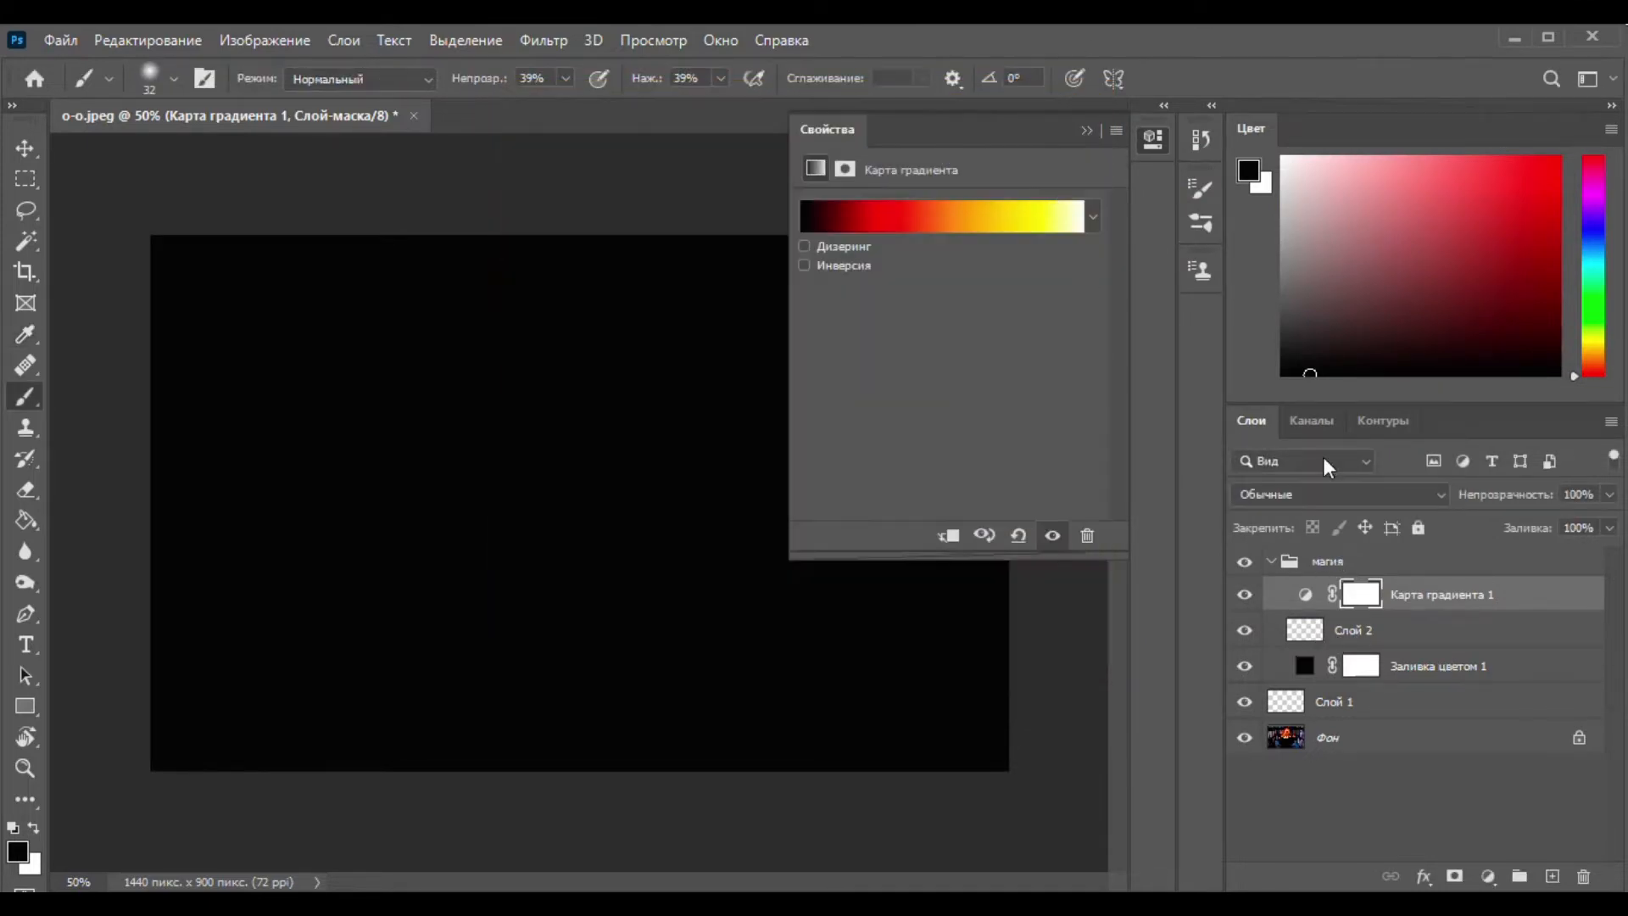
Set the магия group's blend mode to Экран (Screen) and make Слой 2 the active layer.
click(1331, 564)
click(1442, 496)
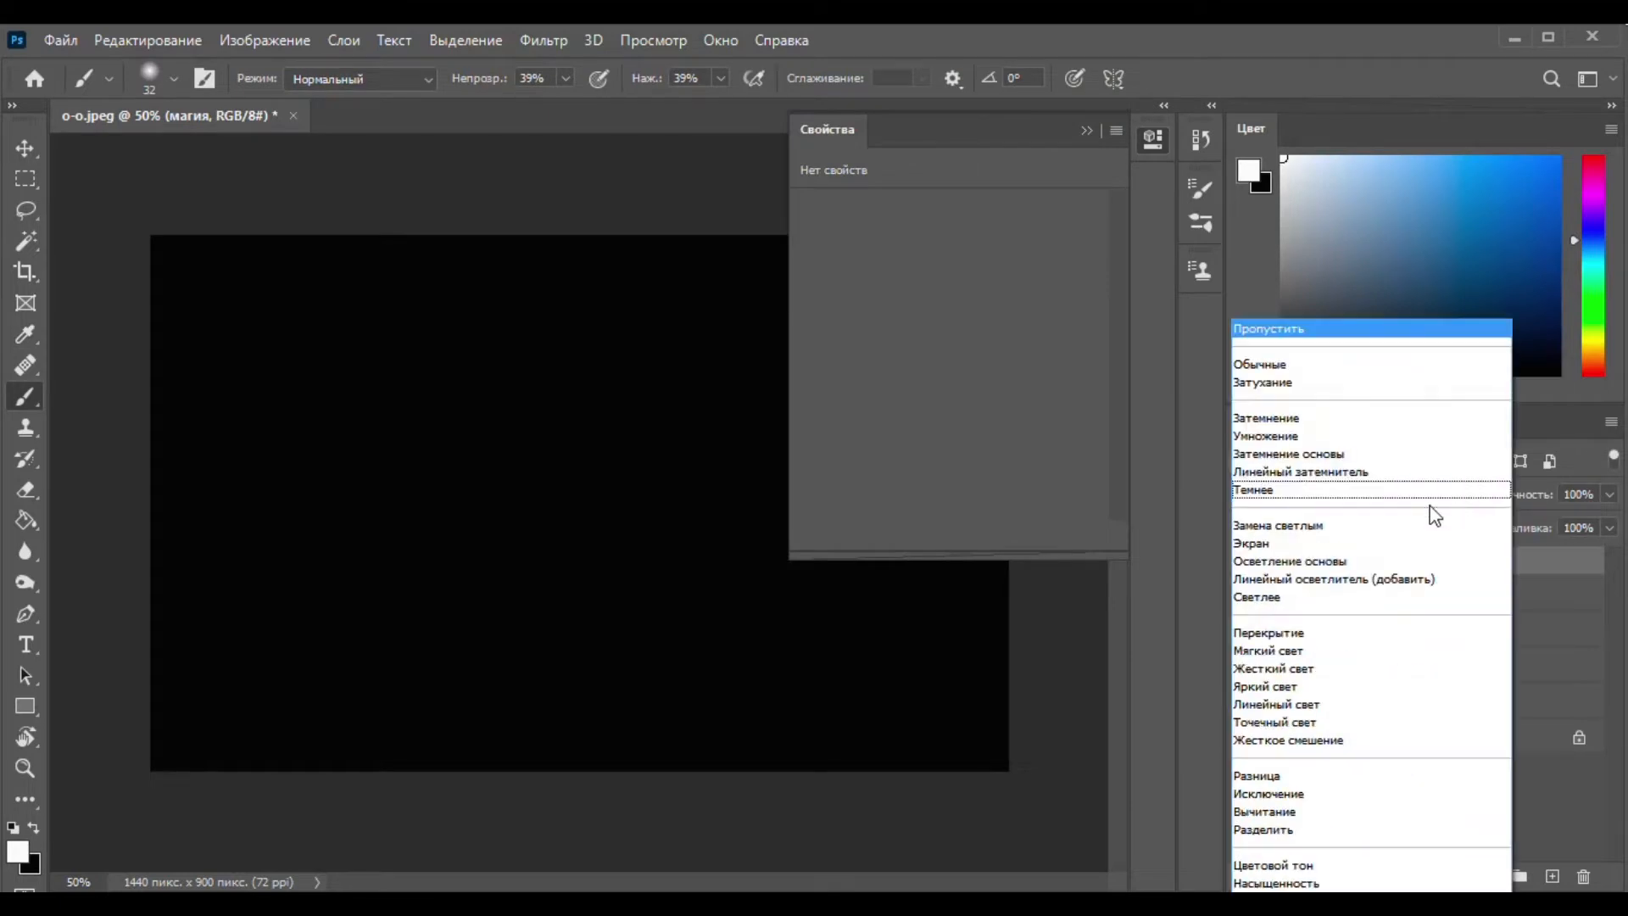
click(1380, 538)
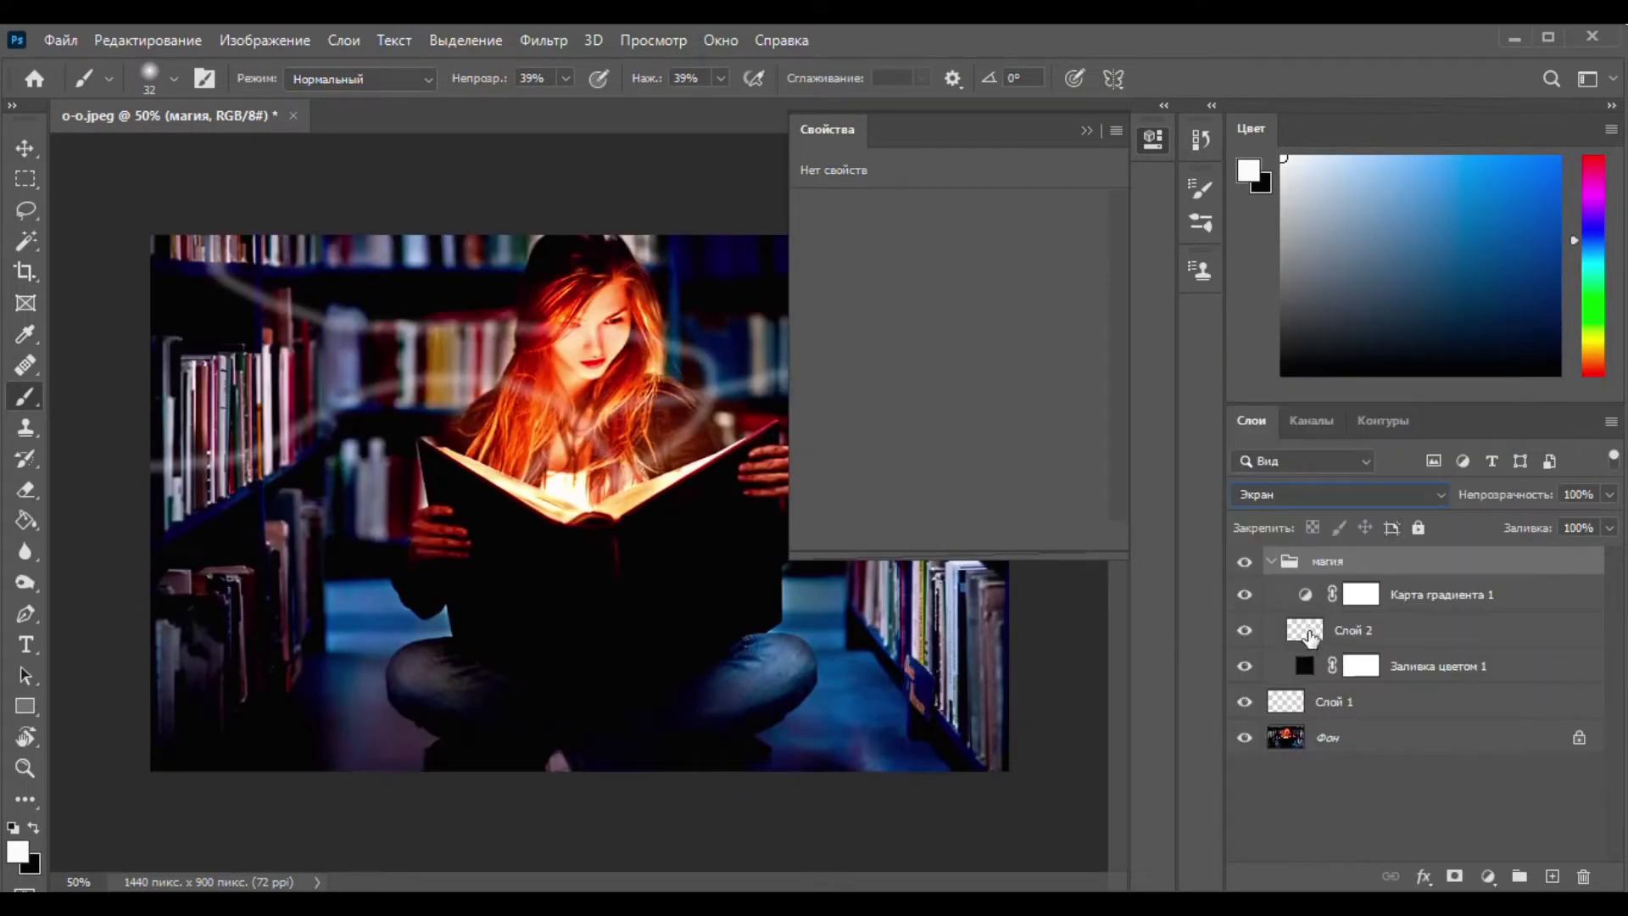
click(1350, 640)
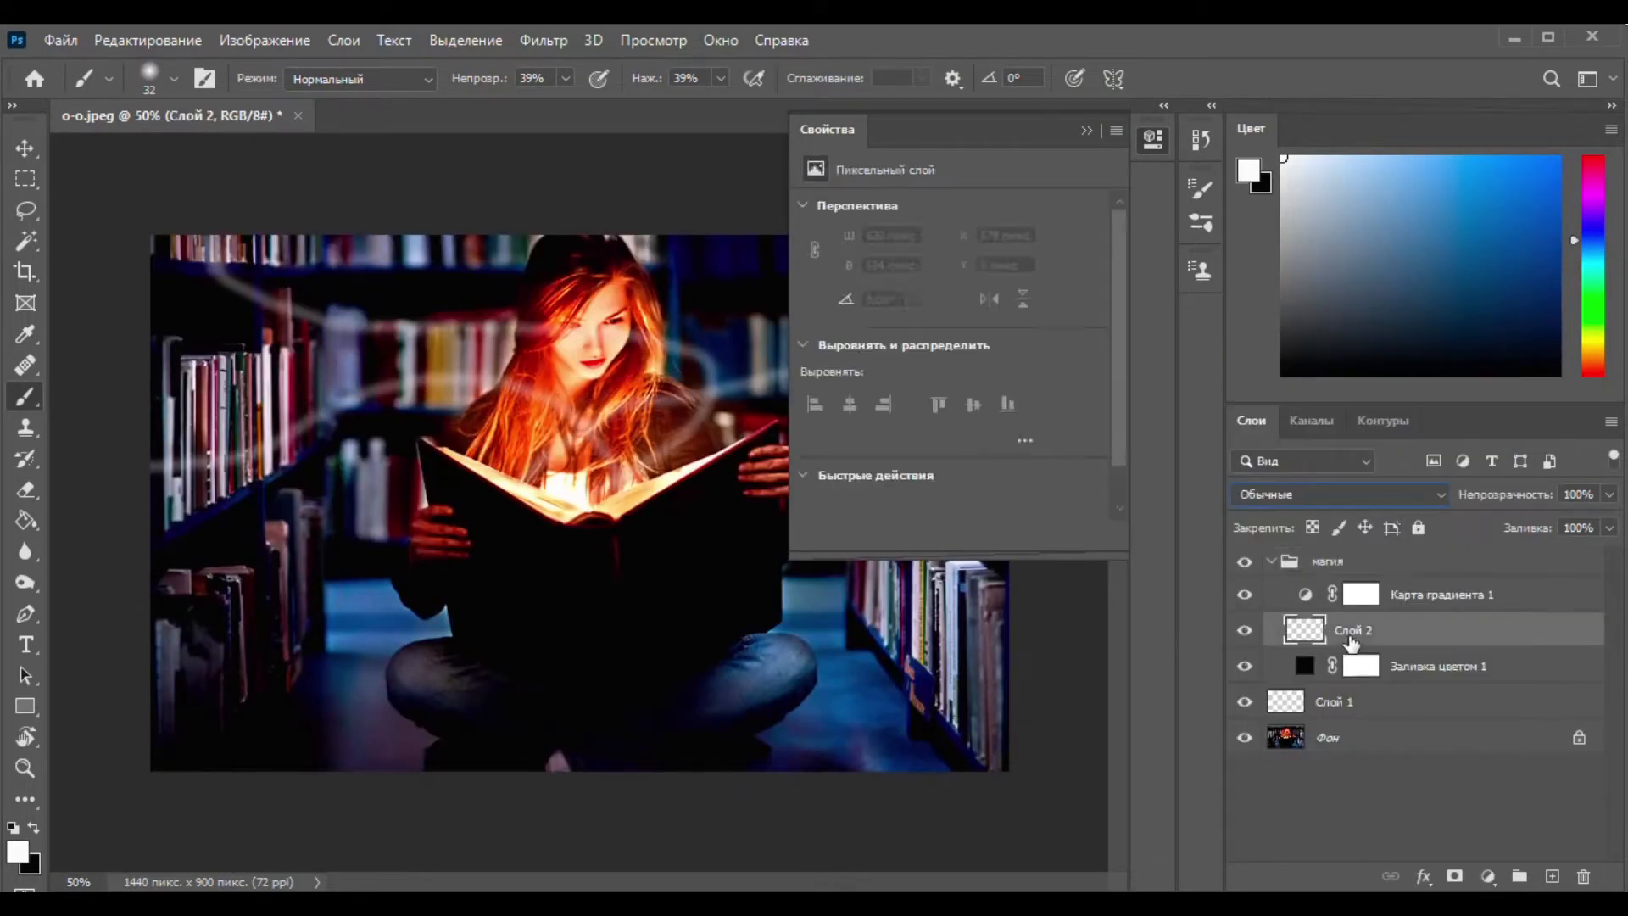
click(1086, 130)
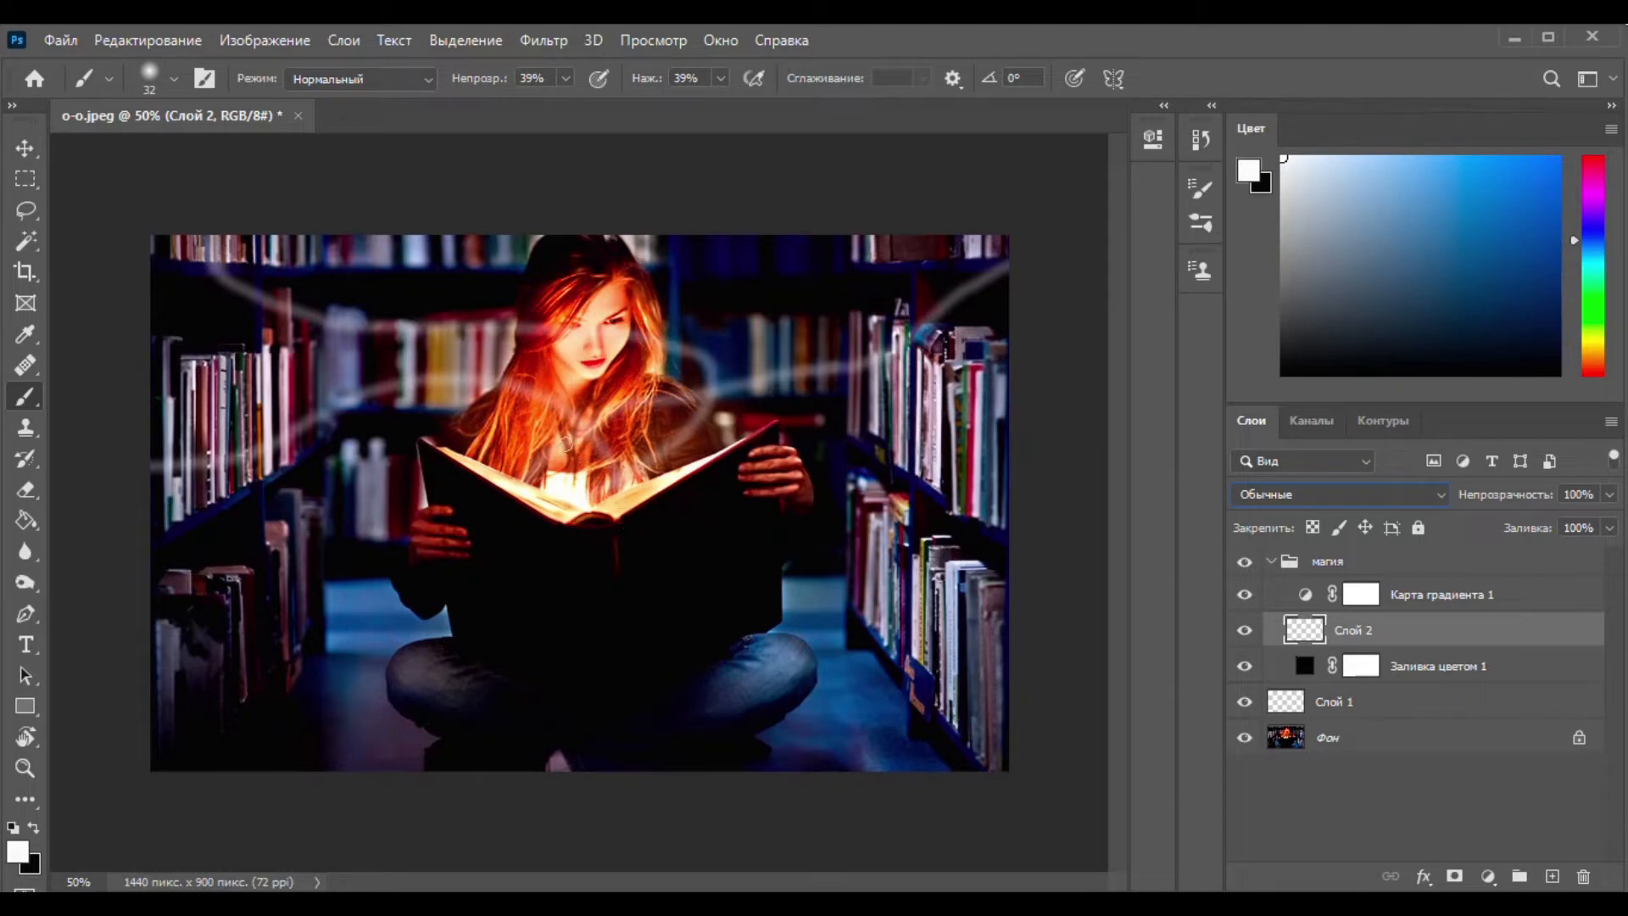
Paint a short trial stroke by the woman's shoulder on Слой 2 and raise the brush opacity and flow to 100%.
drag(635, 407, 677, 396)
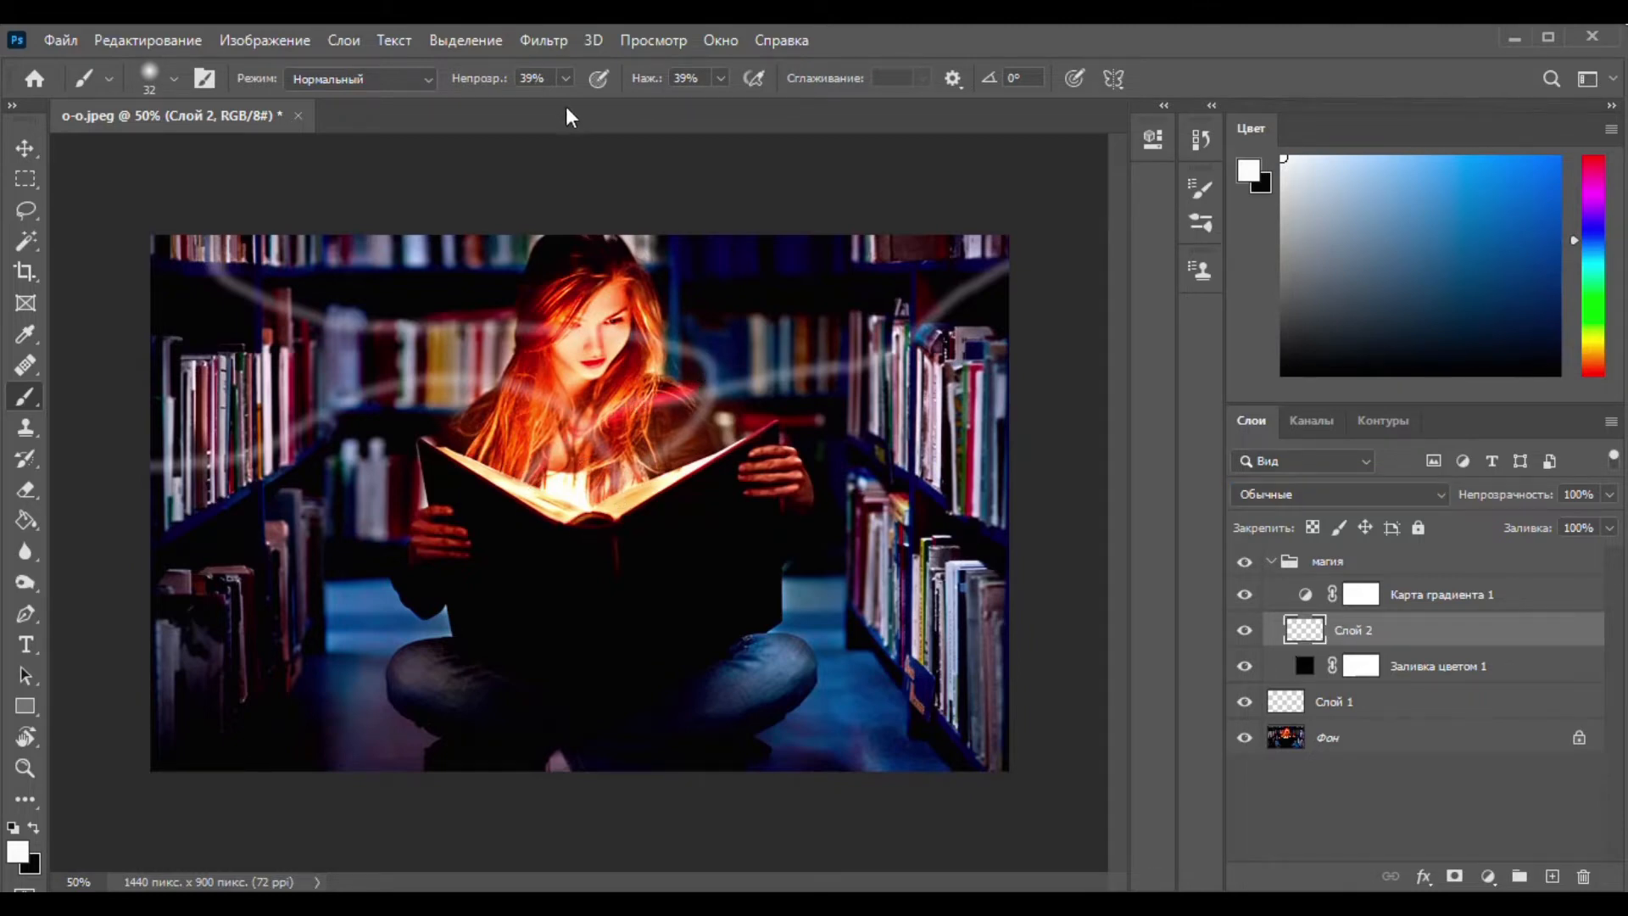
click(565, 78)
drag(565, 106, 651, 99)
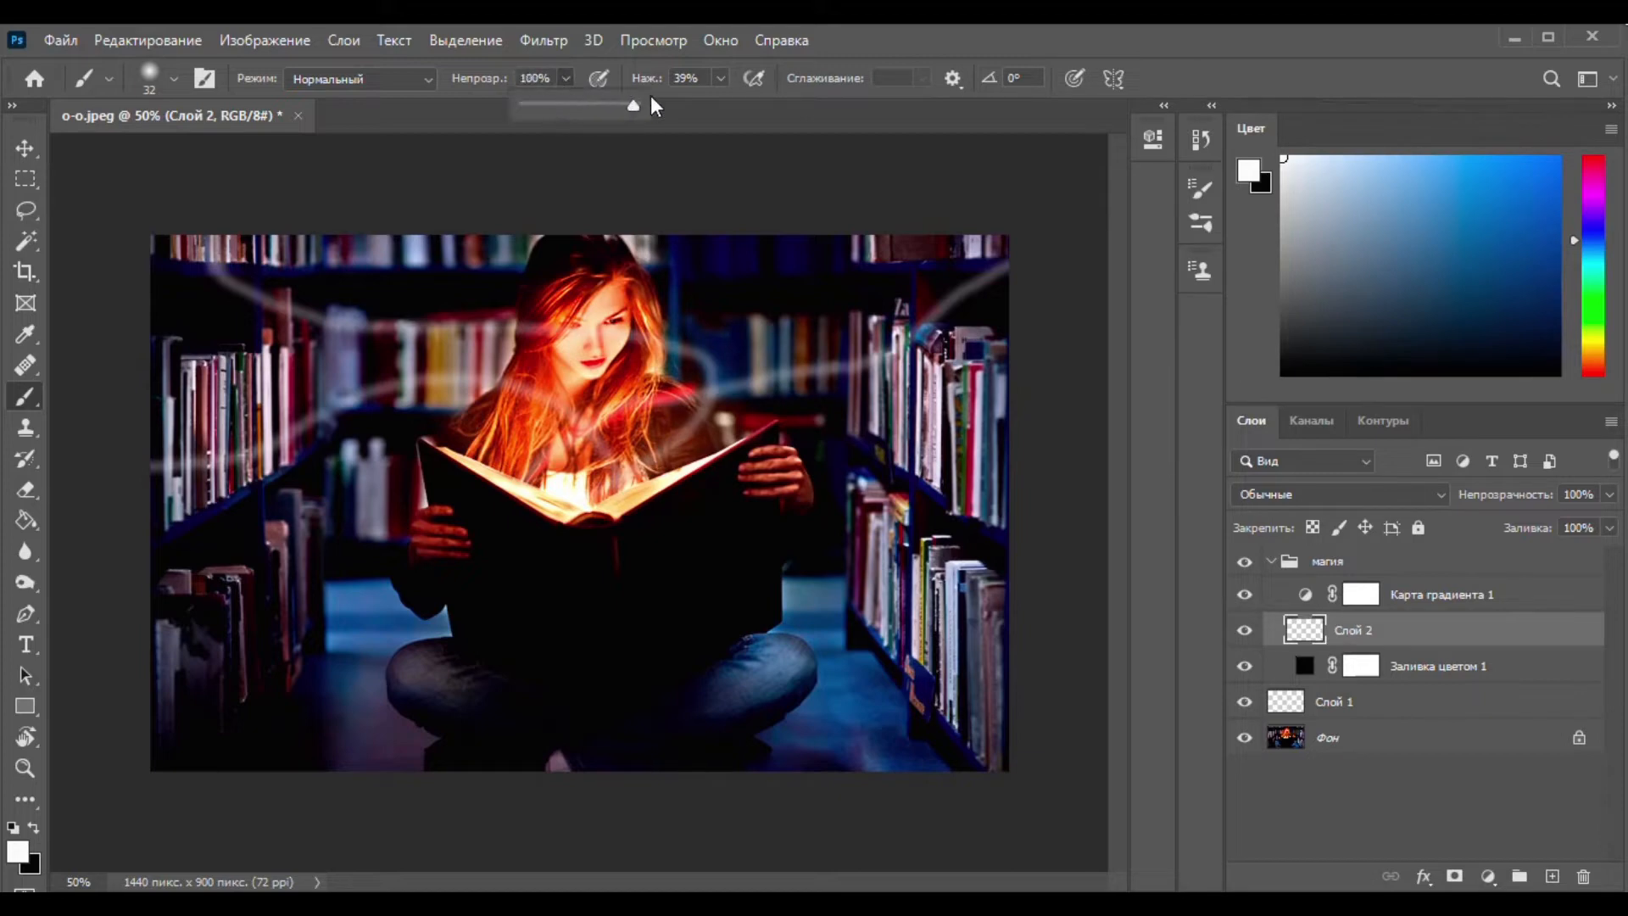
click(722, 78)
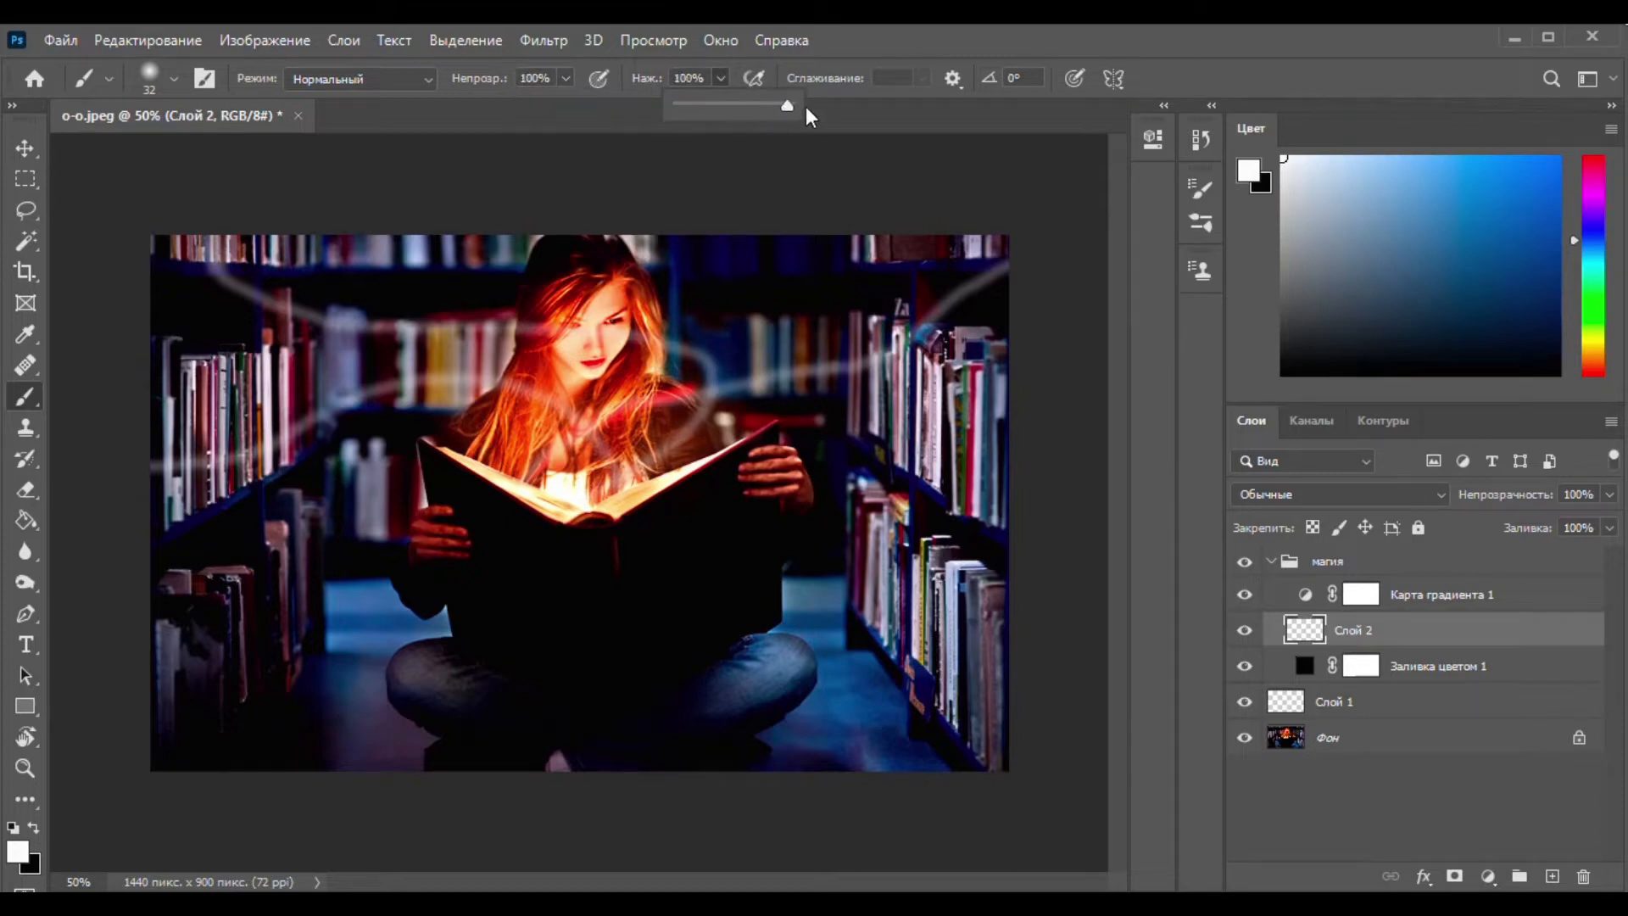
Paint a trial glowing streak from the book past the woman's shoulder and undo the trial strokes.
mouse_move(541, 485)
mouse_down()
mouse_move(555, 458)
mouse_move(661, 405)
mouse_move(809, 370)
mouse_up()
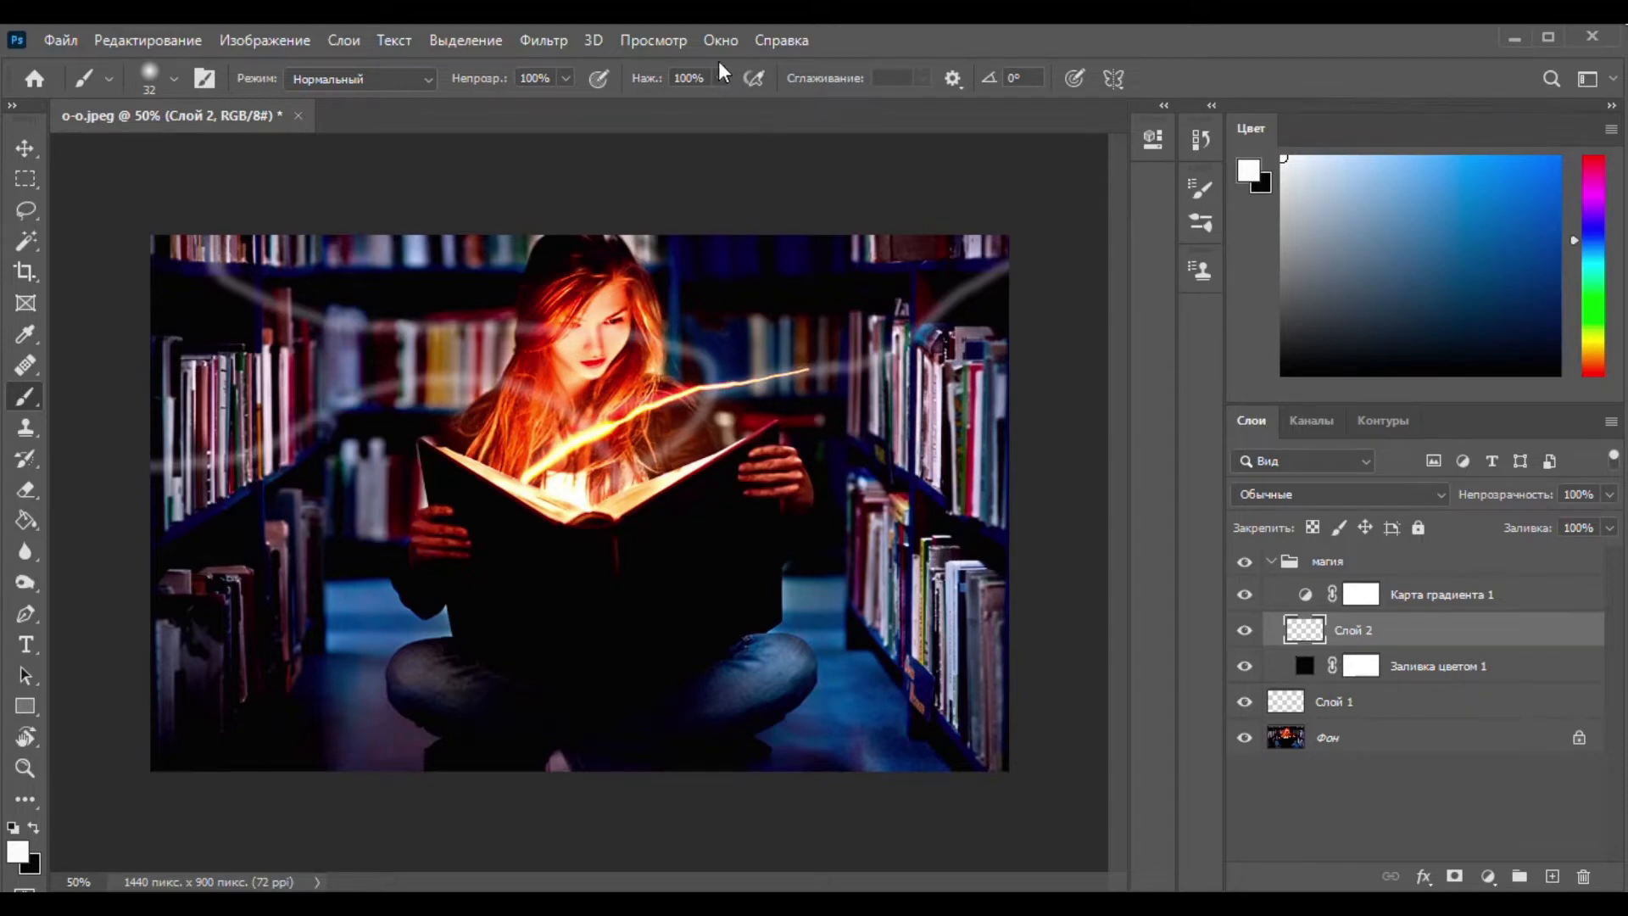
key(ctrl+z)
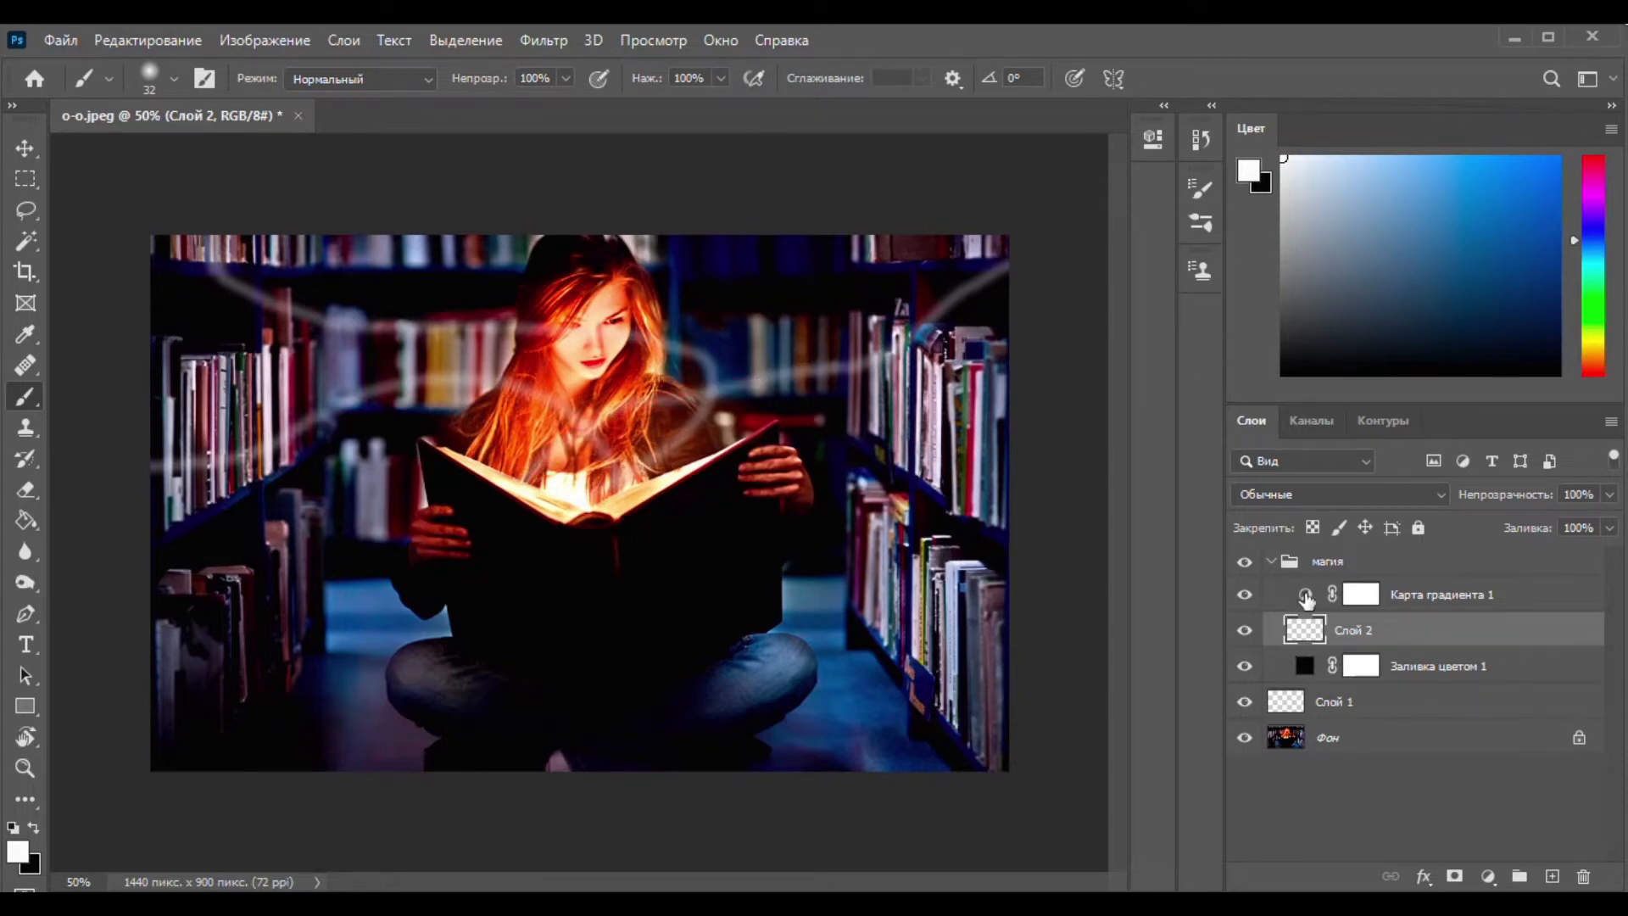
Choose the hard round basic brush preset that has pen-pressure opacity (Жесткая круглая) for painting on Слой 2.
click(1202, 189)
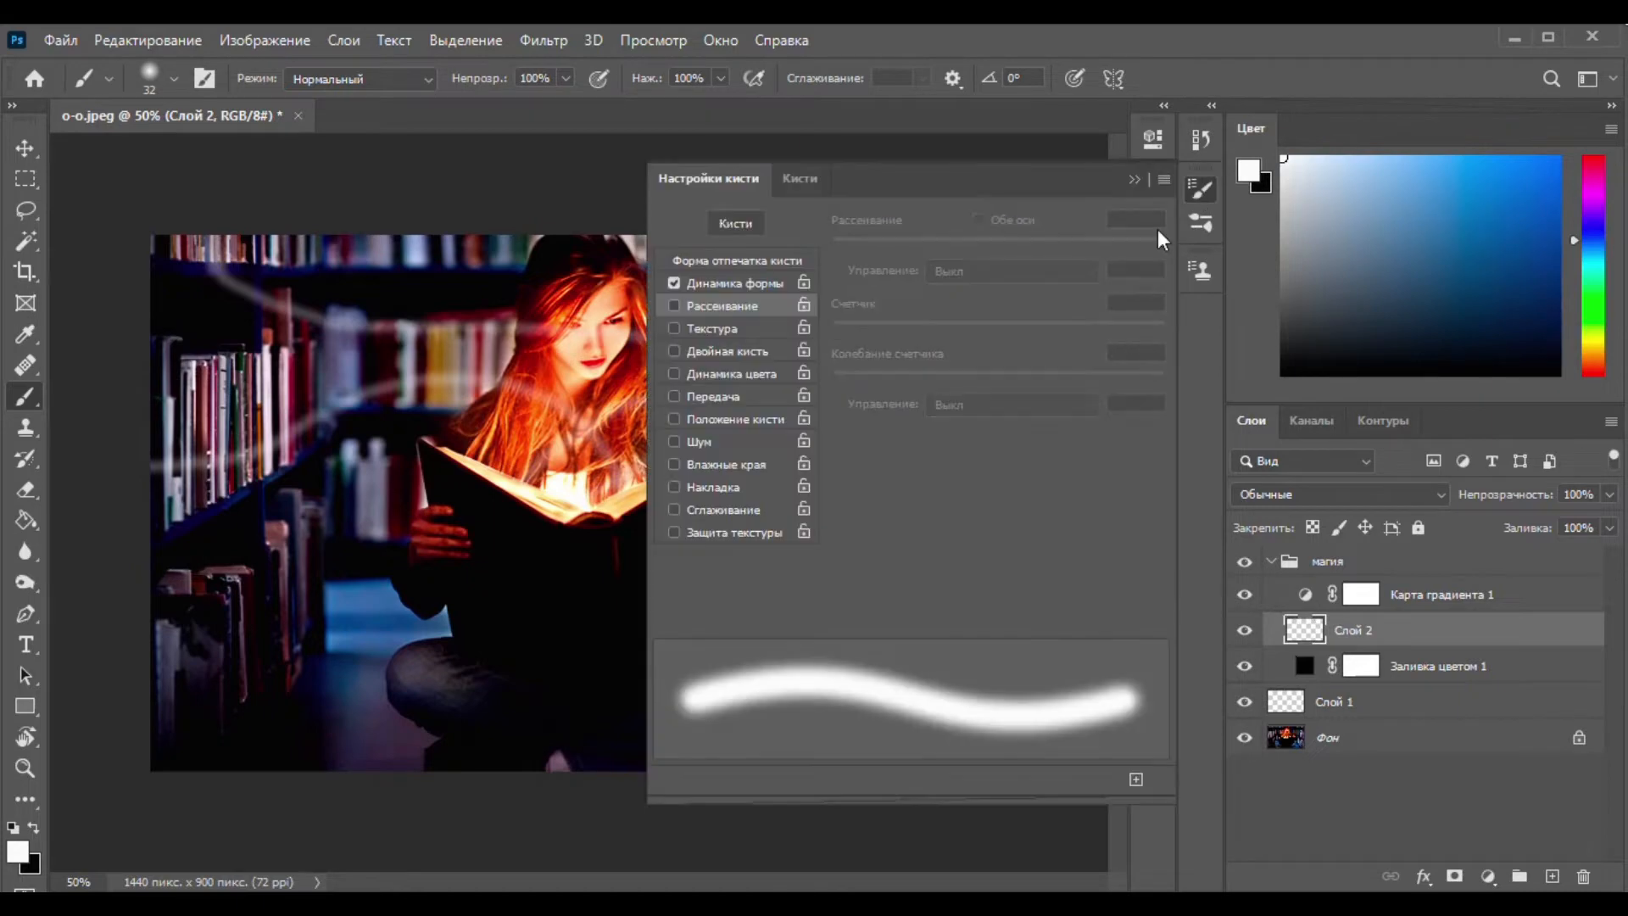
click(799, 178)
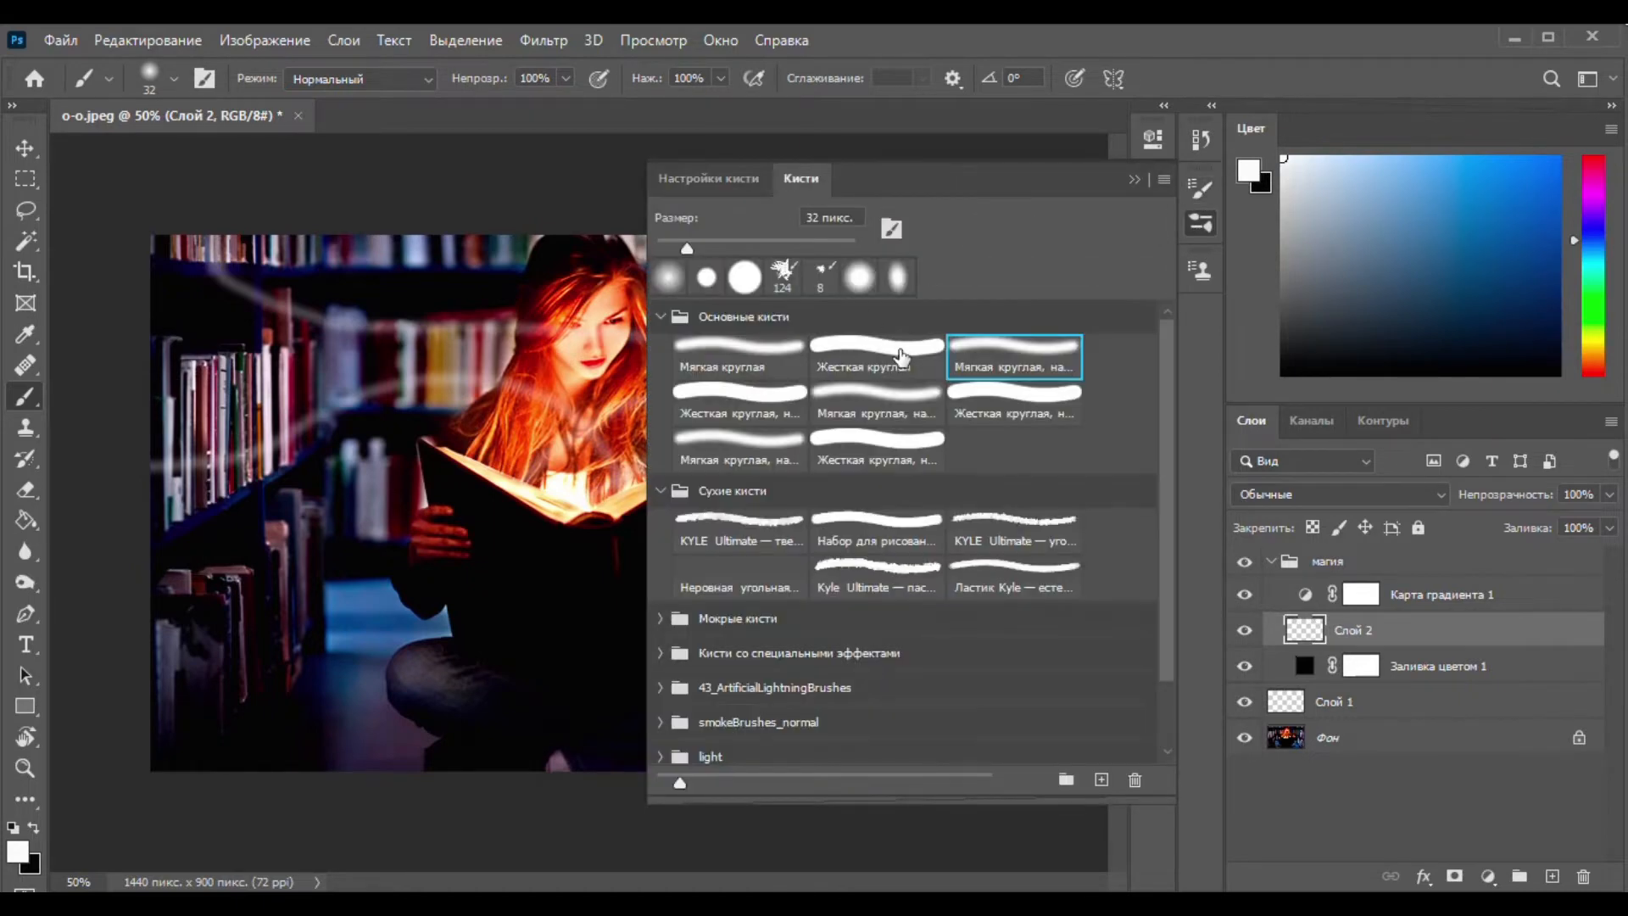
click(1024, 401)
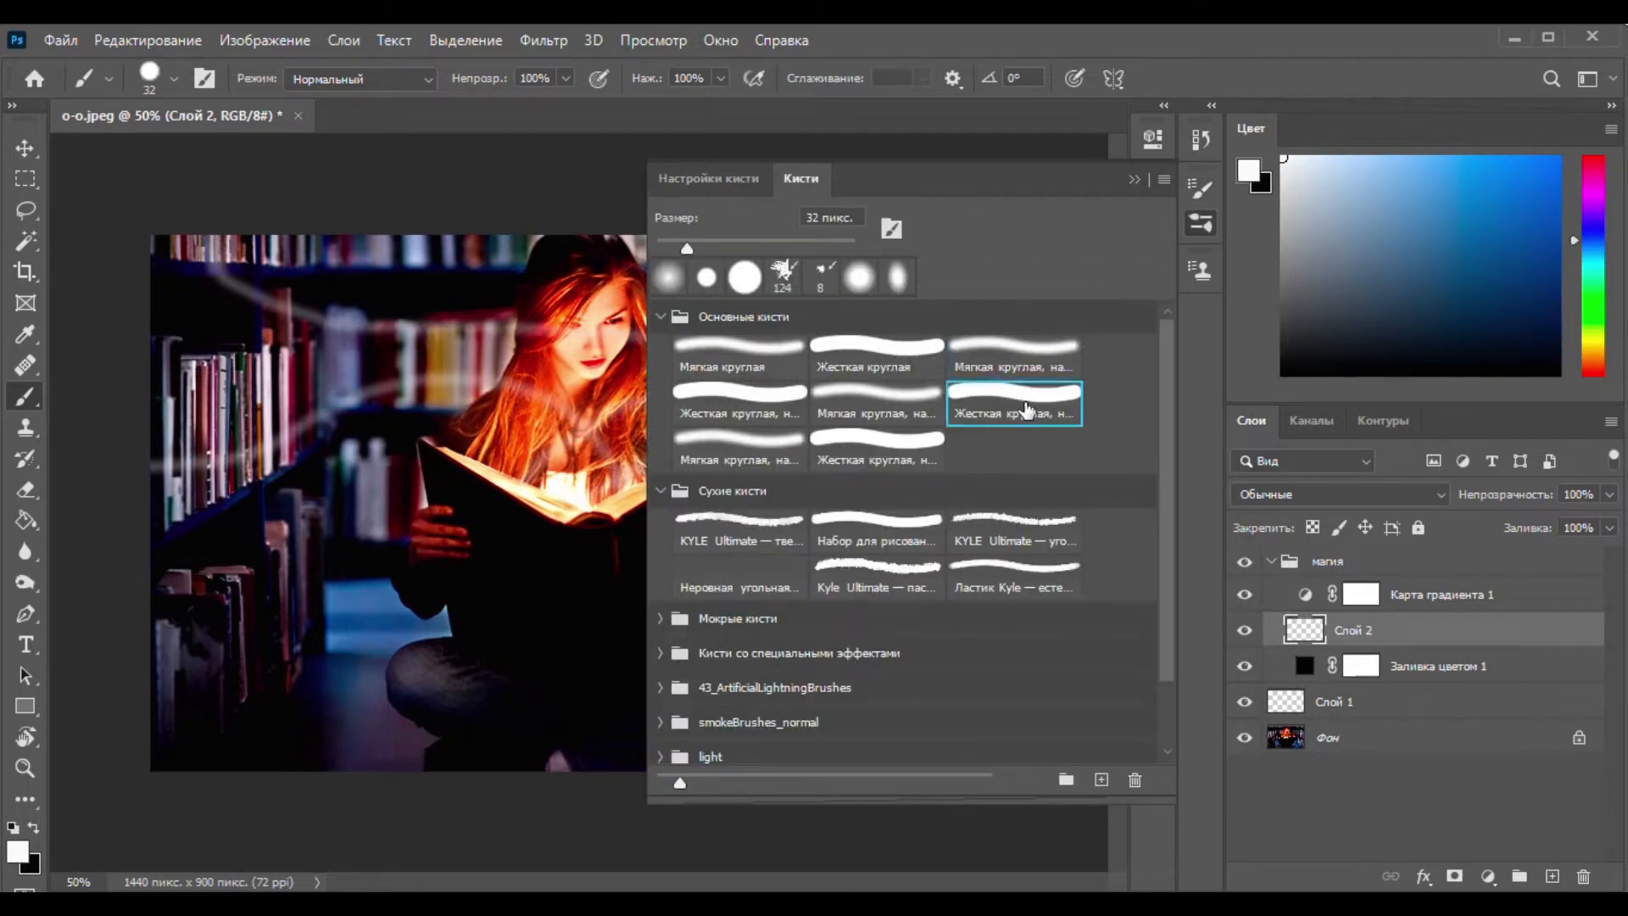
Set the brush's Передача (Transfer) opacity jitter to 100% with pen pressure (Нажим пера) as its control.
click(699, 177)
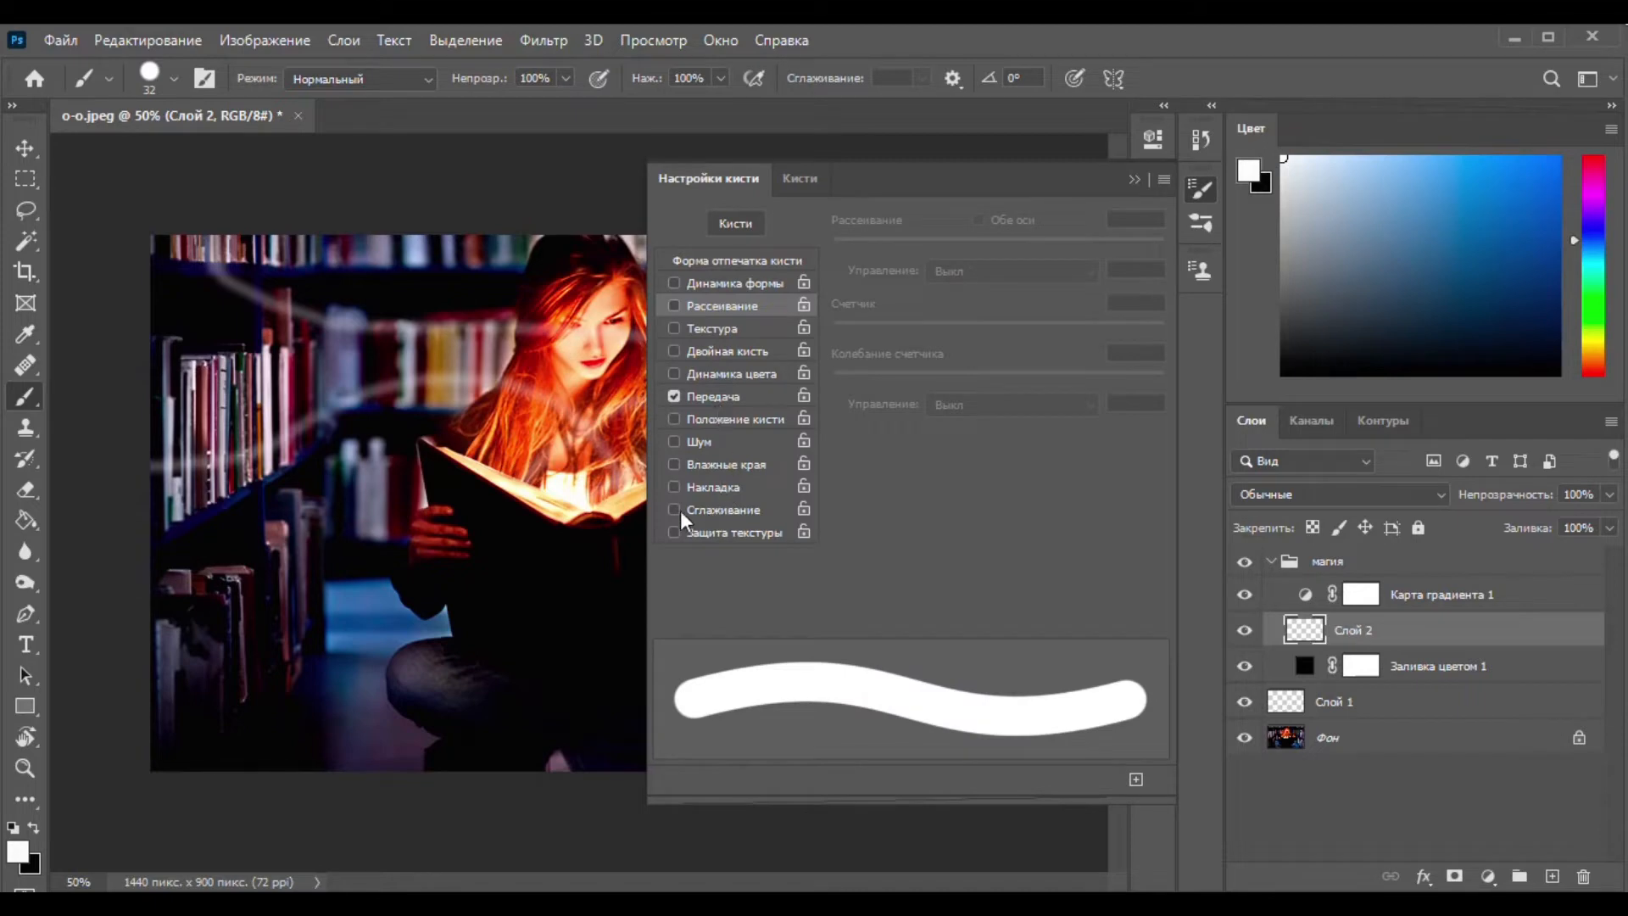
click(711, 396)
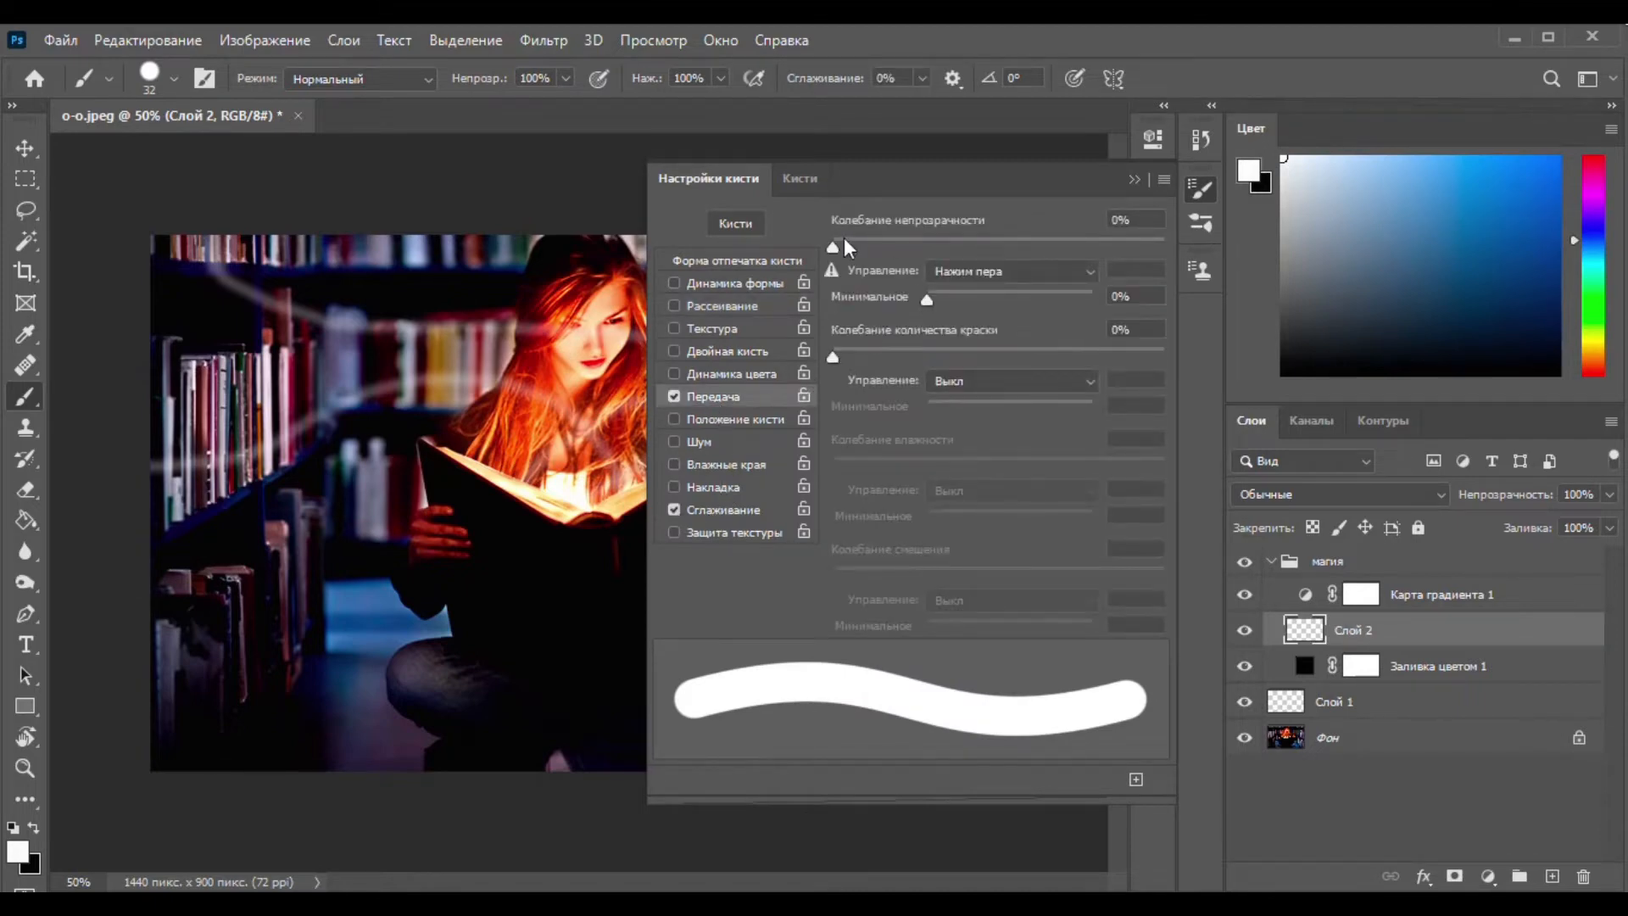
drag(832, 243, 1170, 248)
click(1008, 270)
click(1016, 348)
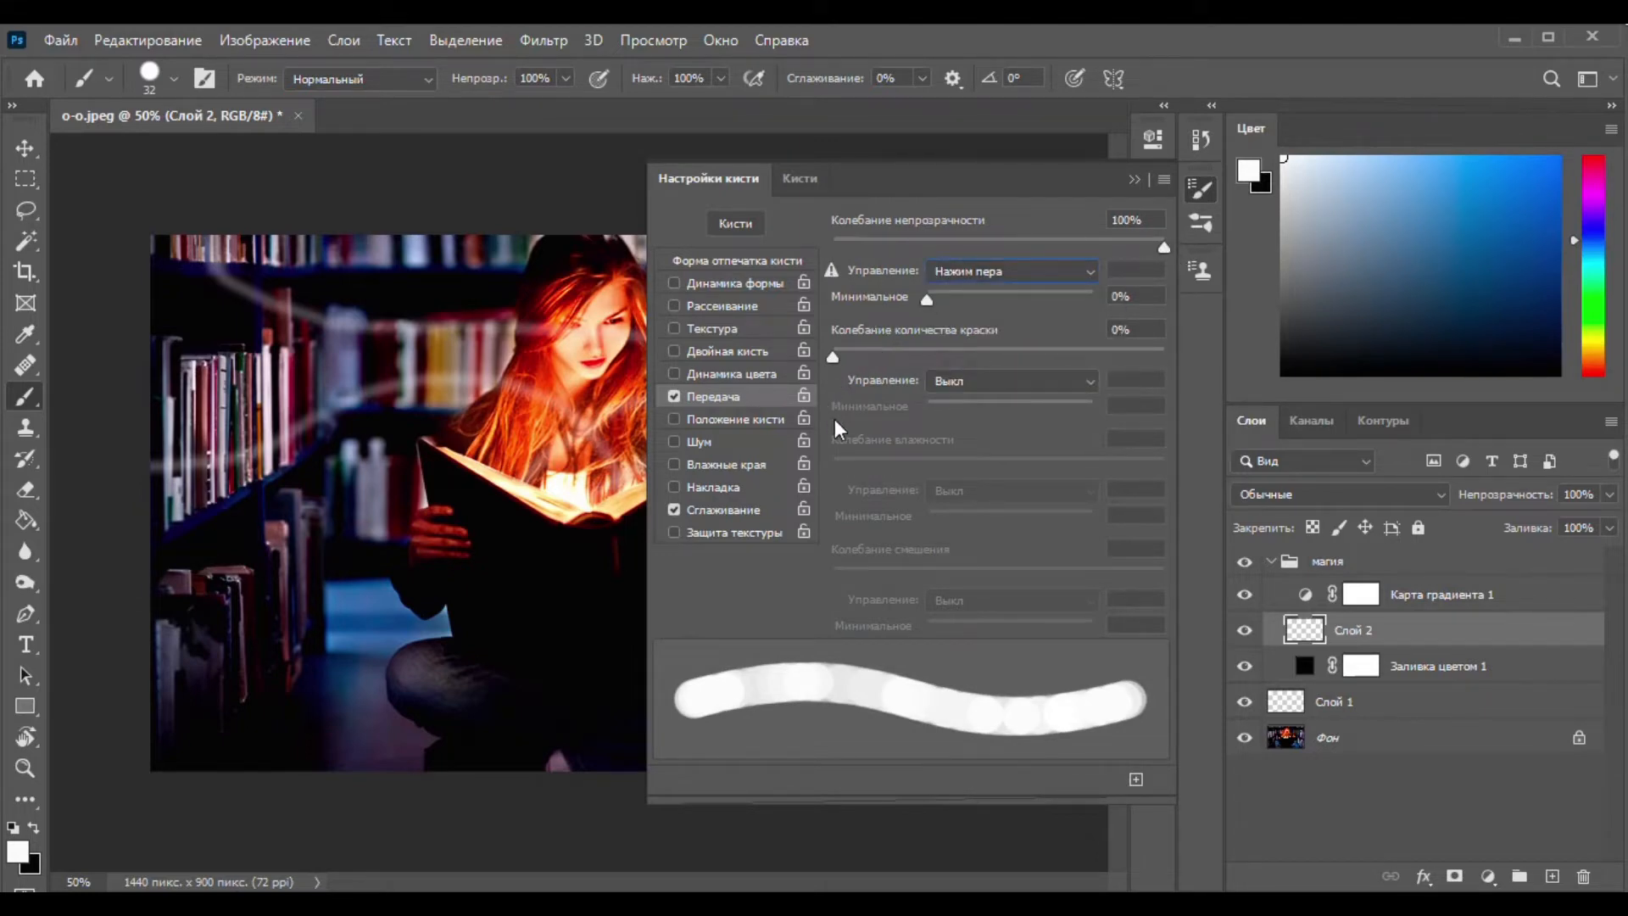
click(1132, 178)
Paint trial streaks over the bookshelf and from the book past the woman's shoulder, and undo each one.
mouse_move(298, 680)
mouse_down()
mouse_move(270, 627)
mouse_move(278, 529)
mouse_up()
key(ctrl+z)
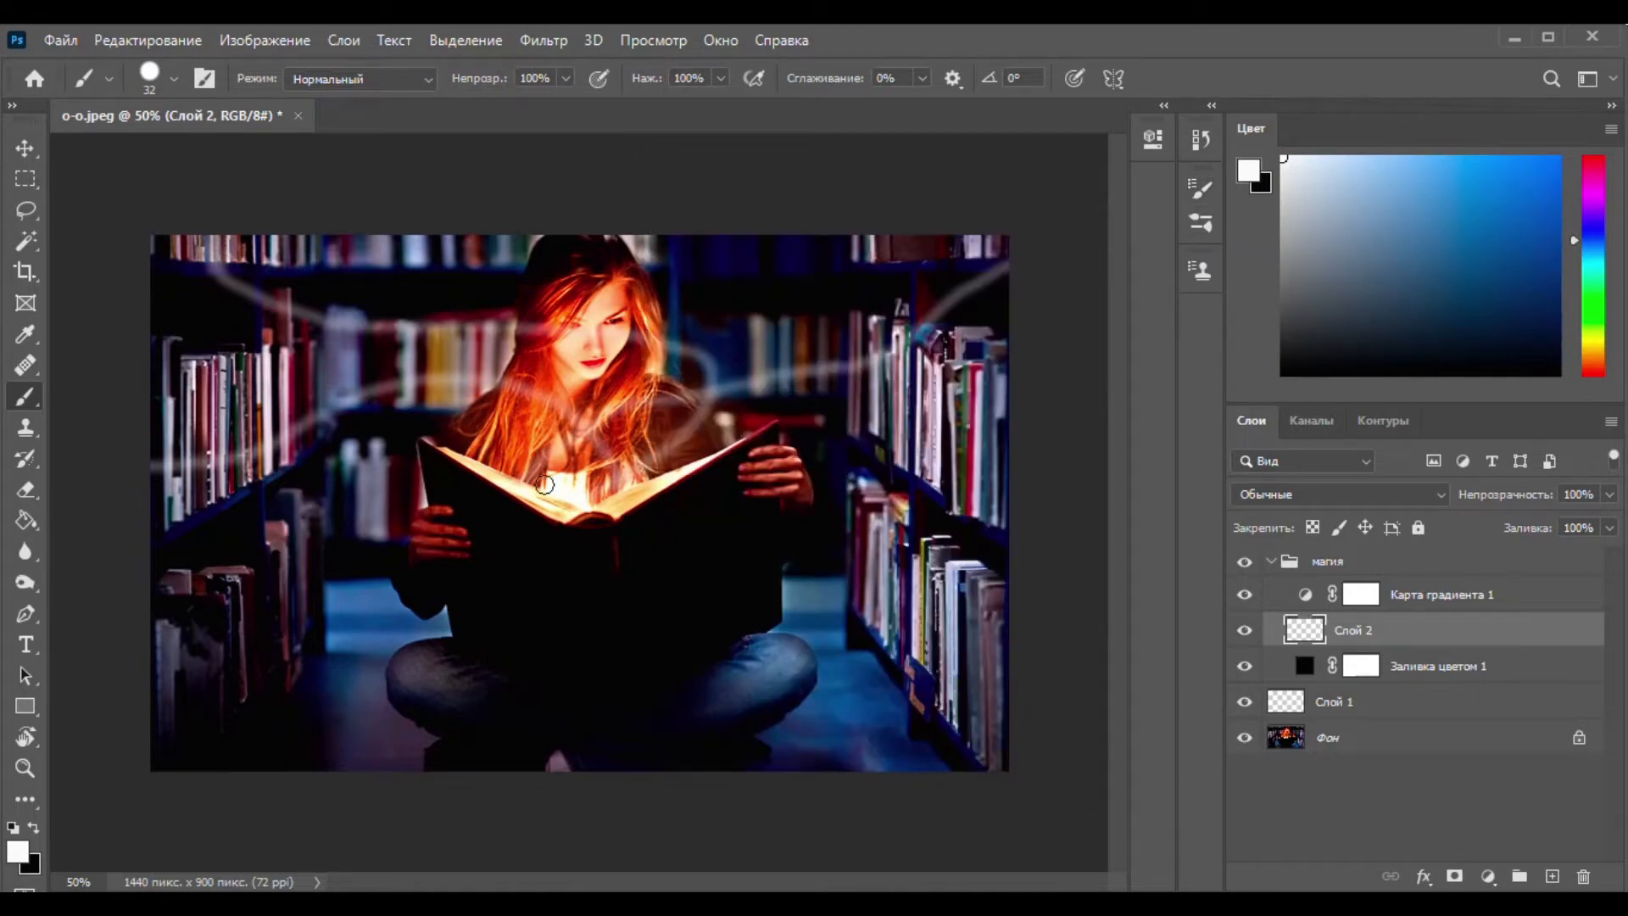
mouse_move(521, 472)
mouse_down()
mouse_move(644, 402)
mouse_move(809, 373)
mouse_up()
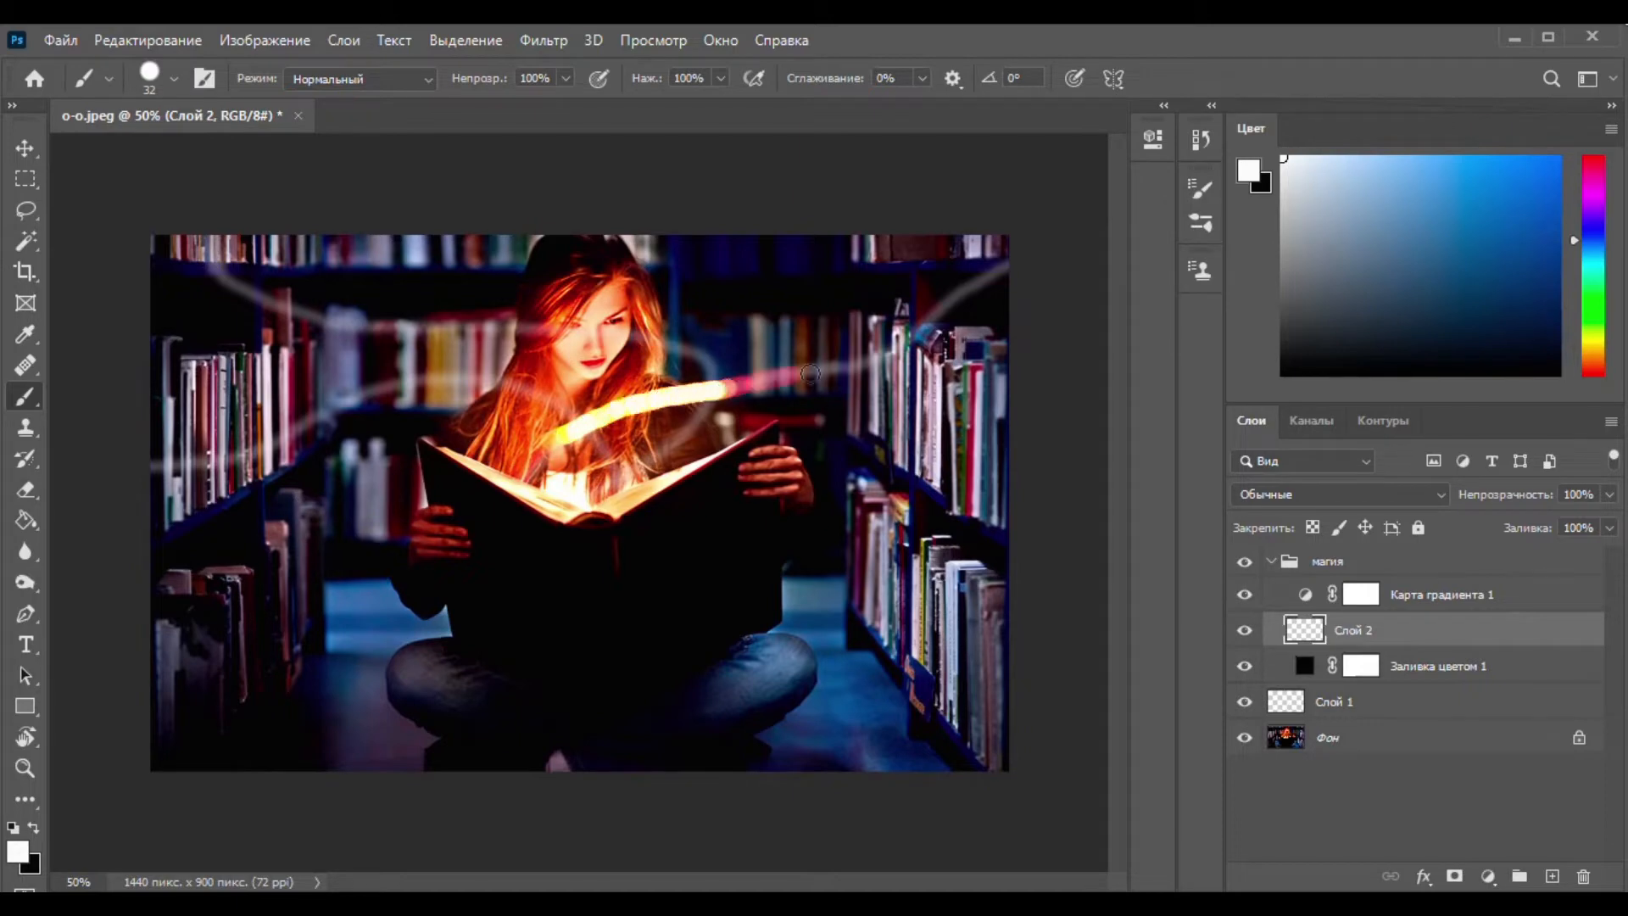
key(ctrl+z)
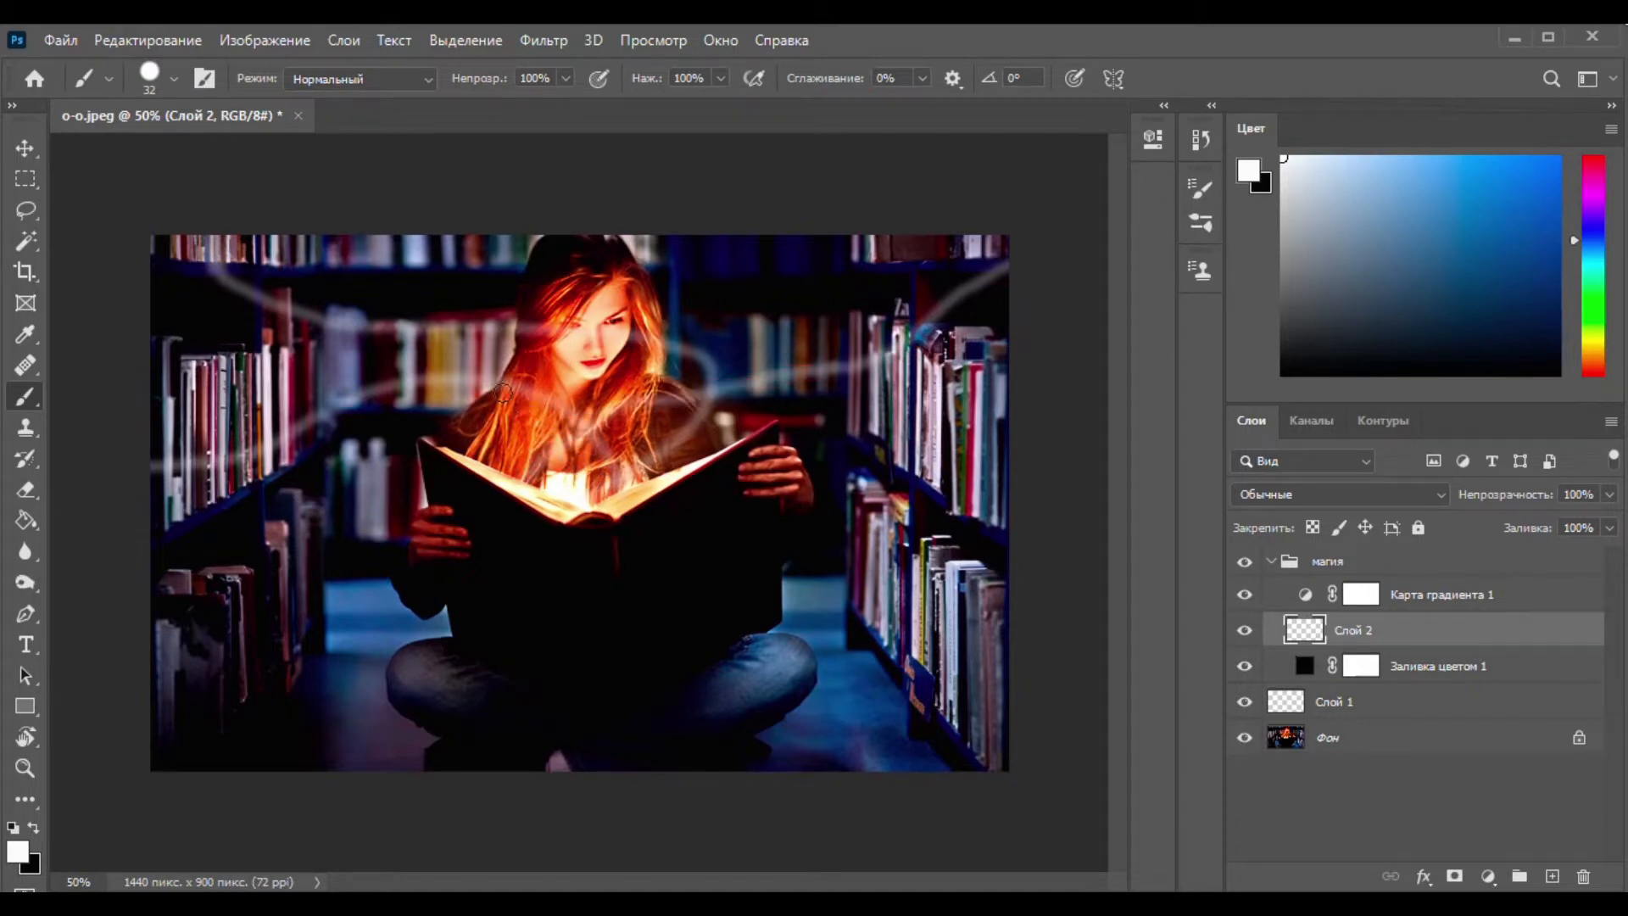
Reduce the brush size to 21 px and paint a glowing streak from the book across to the upper-right bookshelf.
click(174, 79)
drag(156, 161, 151, 156)
click(1035, 208)
mouse_move(519, 486)
mouse_down()
mouse_move(618, 416)
mouse_move(673, 410)
mouse_move(612, 421)
mouse_move(629, 409)
mouse_move(606, 426)
mouse_move(862, 349)
mouse_move(817, 381)
mouse_move(901, 356)
mouse_move(1008, 268)
mouse_move(831, 371)
mouse_move(657, 411)
mouse_move(883, 339)
mouse_move(1010, 268)
mouse_move(923, 332)
mouse_move(957, 317)
mouse_move(972, 296)
mouse_move(619, 457)
mouse_up()
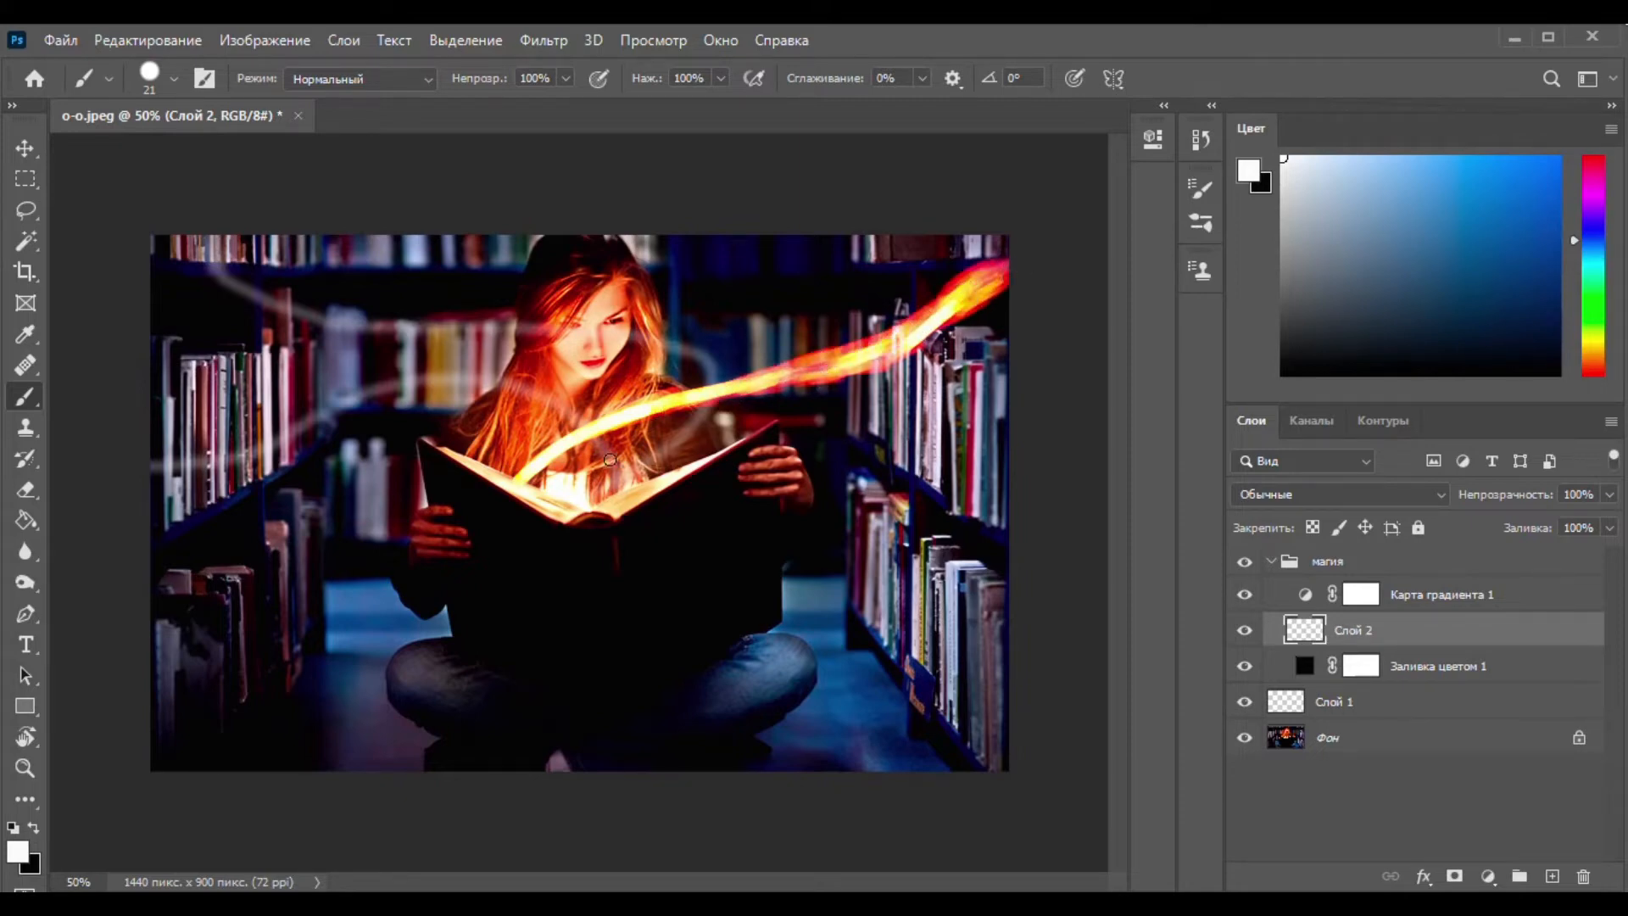
Paint two more layered streaks from the book, one curling behind the woman to the upper-left shelves, one sweeping to the middle-left edge.
mouse_move(527, 484)
mouse_down()
mouse_move(612, 424)
mouse_move(555, 464)
mouse_move(685, 434)
mouse_up()
mouse_move(573, 511)
mouse_down()
mouse_move(685, 433)
mouse_move(717, 390)
mouse_move(679, 374)
mouse_move(720, 350)
mouse_move(639, 364)
mouse_move(696, 361)
mouse_move(428, 320)
mouse_move(401, 362)
mouse_move(416, 339)
mouse_move(361, 331)
mouse_move(412, 331)
mouse_move(325, 325)
mouse_up()
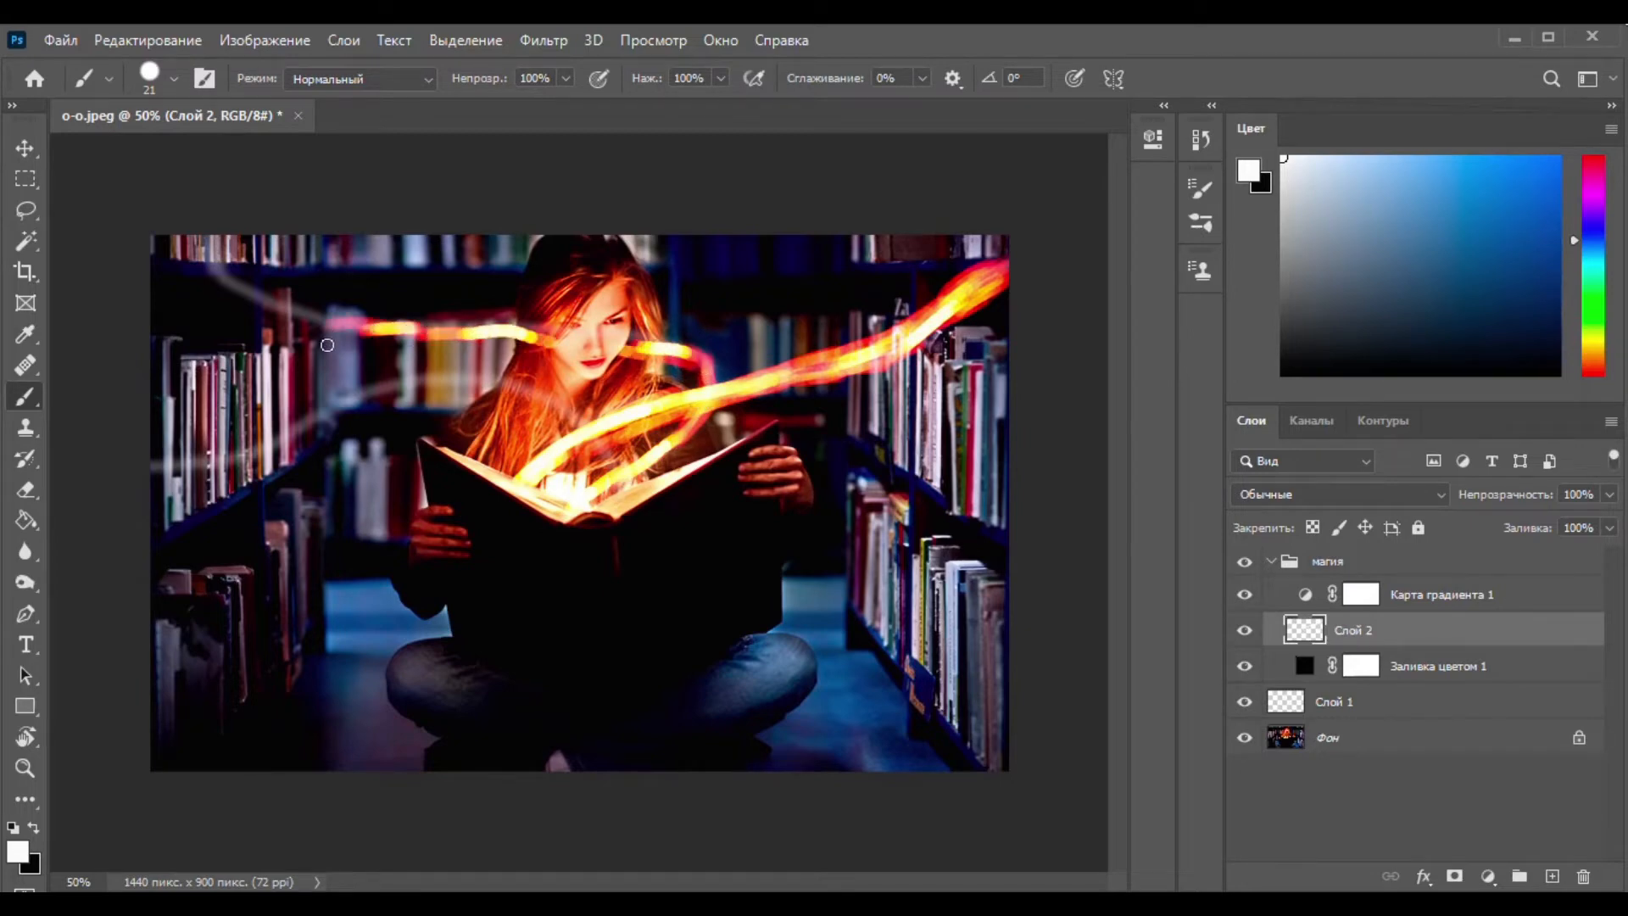
mouse_move(344, 325)
mouse_down()
mouse_move(217, 332)
mouse_move(153, 299)
mouse_up()
mouse_move(452, 323)
mouse_down()
mouse_move(303, 331)
mouse_move(131, 285)
mouse_move(166, 321)
mouse_move(254, 342)
mouse_move(402, 338)
mouse_move(441, 316)
mouse_up()
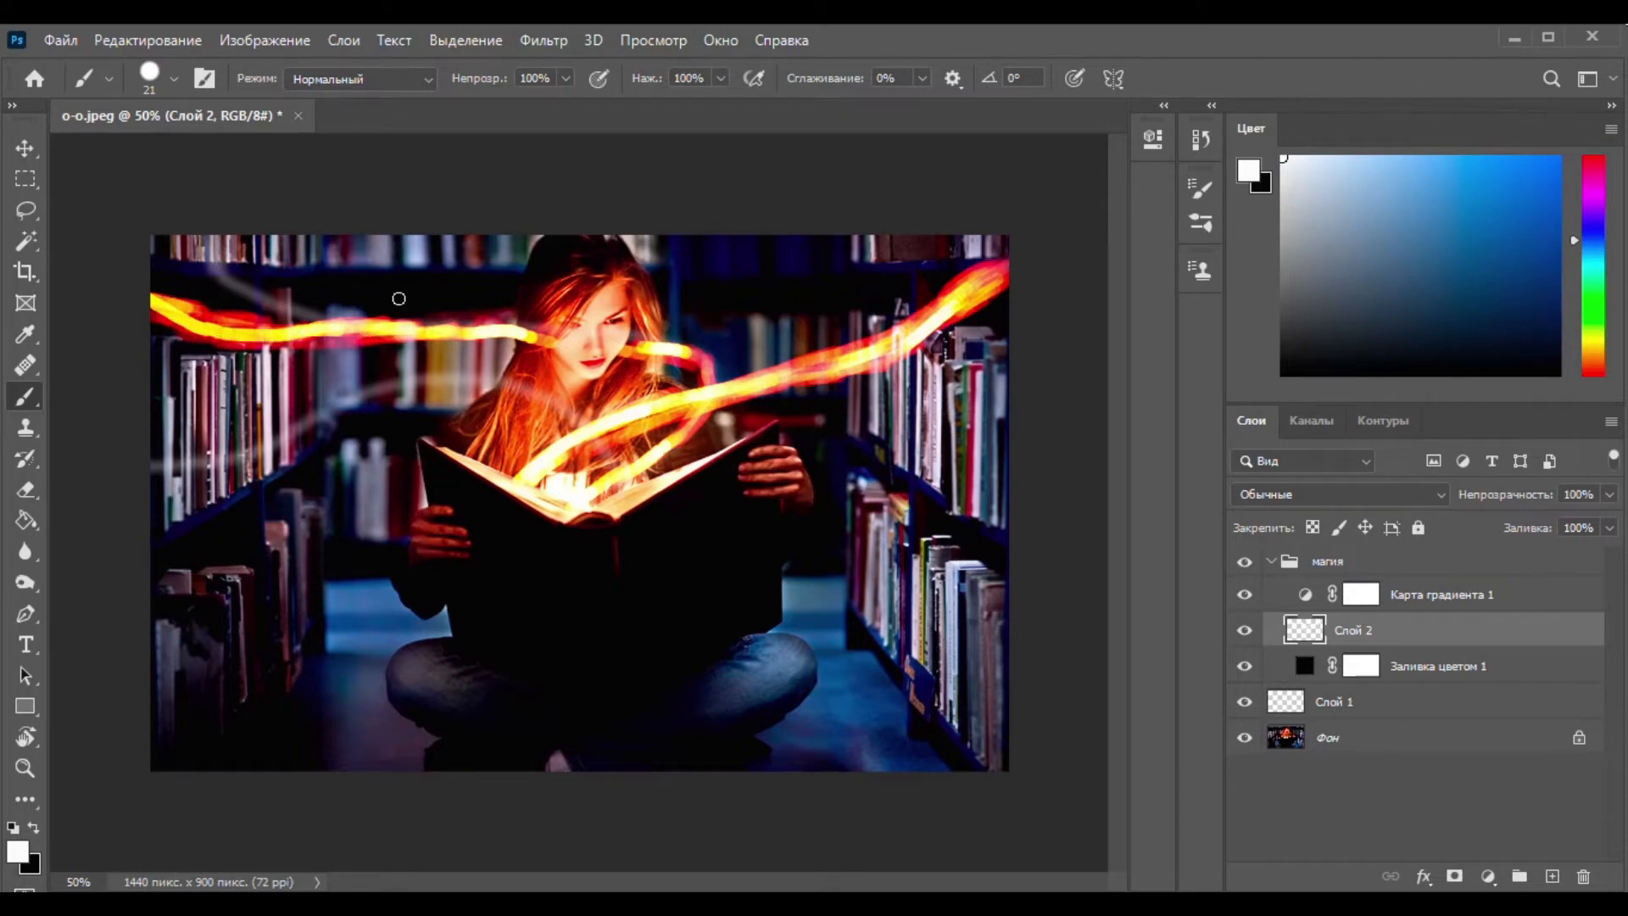
mouse_move(410, 325)
mouse_down()
mouse_move(484, 331)
mouse_move(267, 322)
mouse_move(167, 292)
mouse_up()
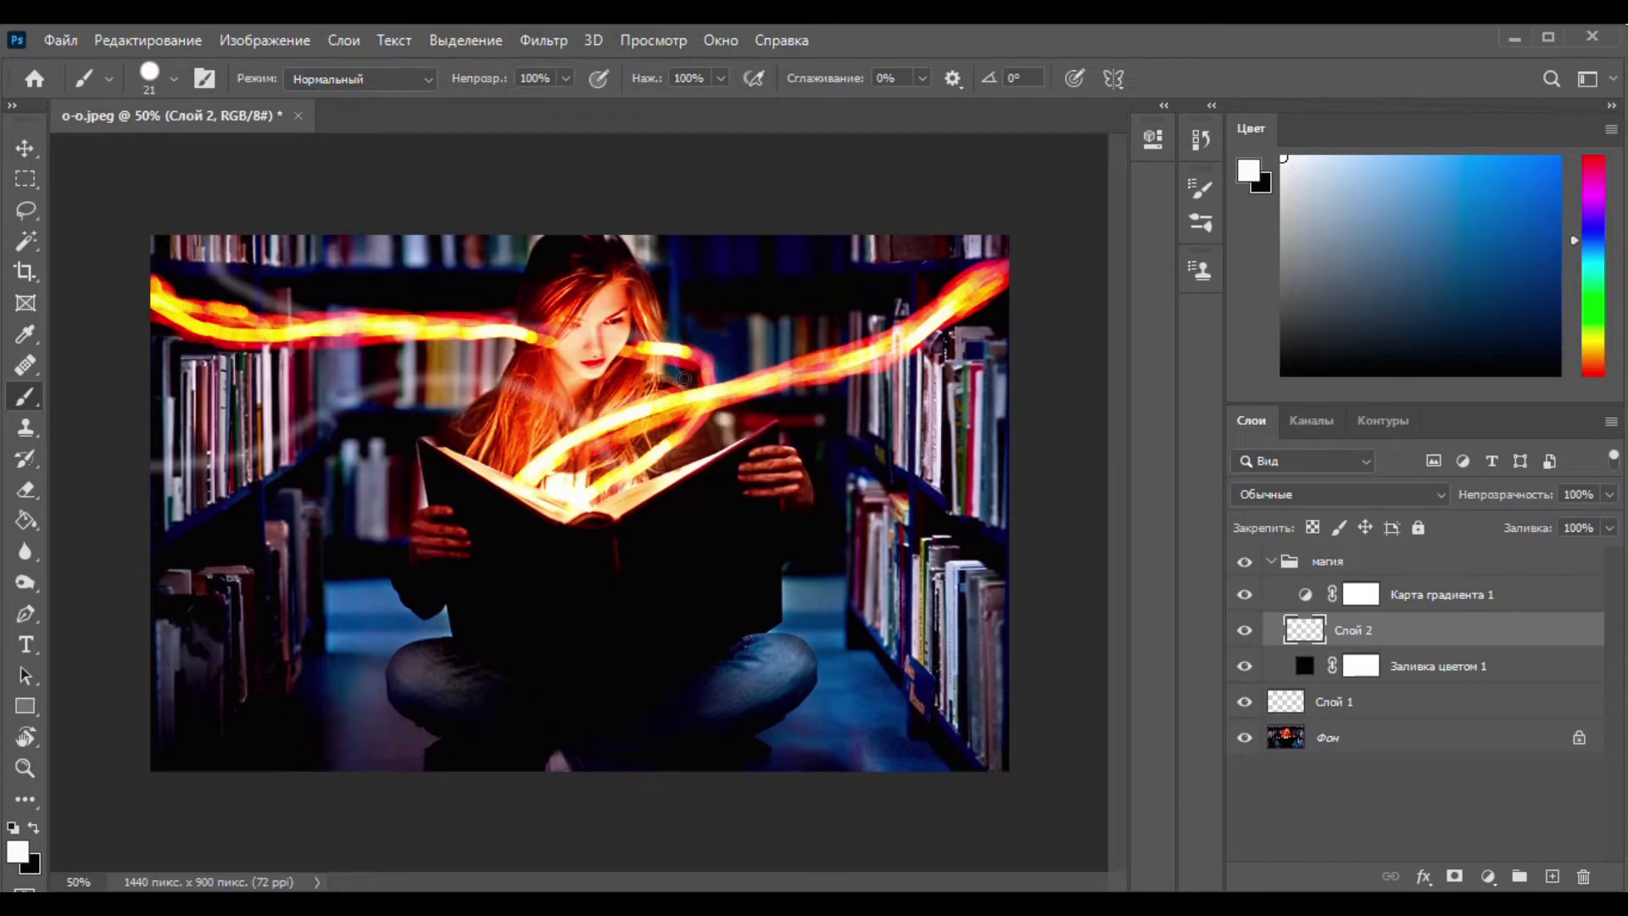
mouse_move(651, 337)
mouse_down()
mouse_move(706, 351)
mouse_move(703, 392)
mouse_move(721, 354)
mouse_move(706, 410)
mouse_move(749, 352)
mouse_move(656, 330)
mouse_move(728, 366)
mouse_move(723, 342)
mouse_move(700, 396)
mouse_move(703, 353)
mouse_move(668, 421)
mouse_move(701, 407)
mouse_move(607, 459)
mouse_move(680, 437)
mouse_move(559, 497)
mouse_move(723, 428)
mouse_move(581, 487)
mouse_move(653, 447)
mouse_up()
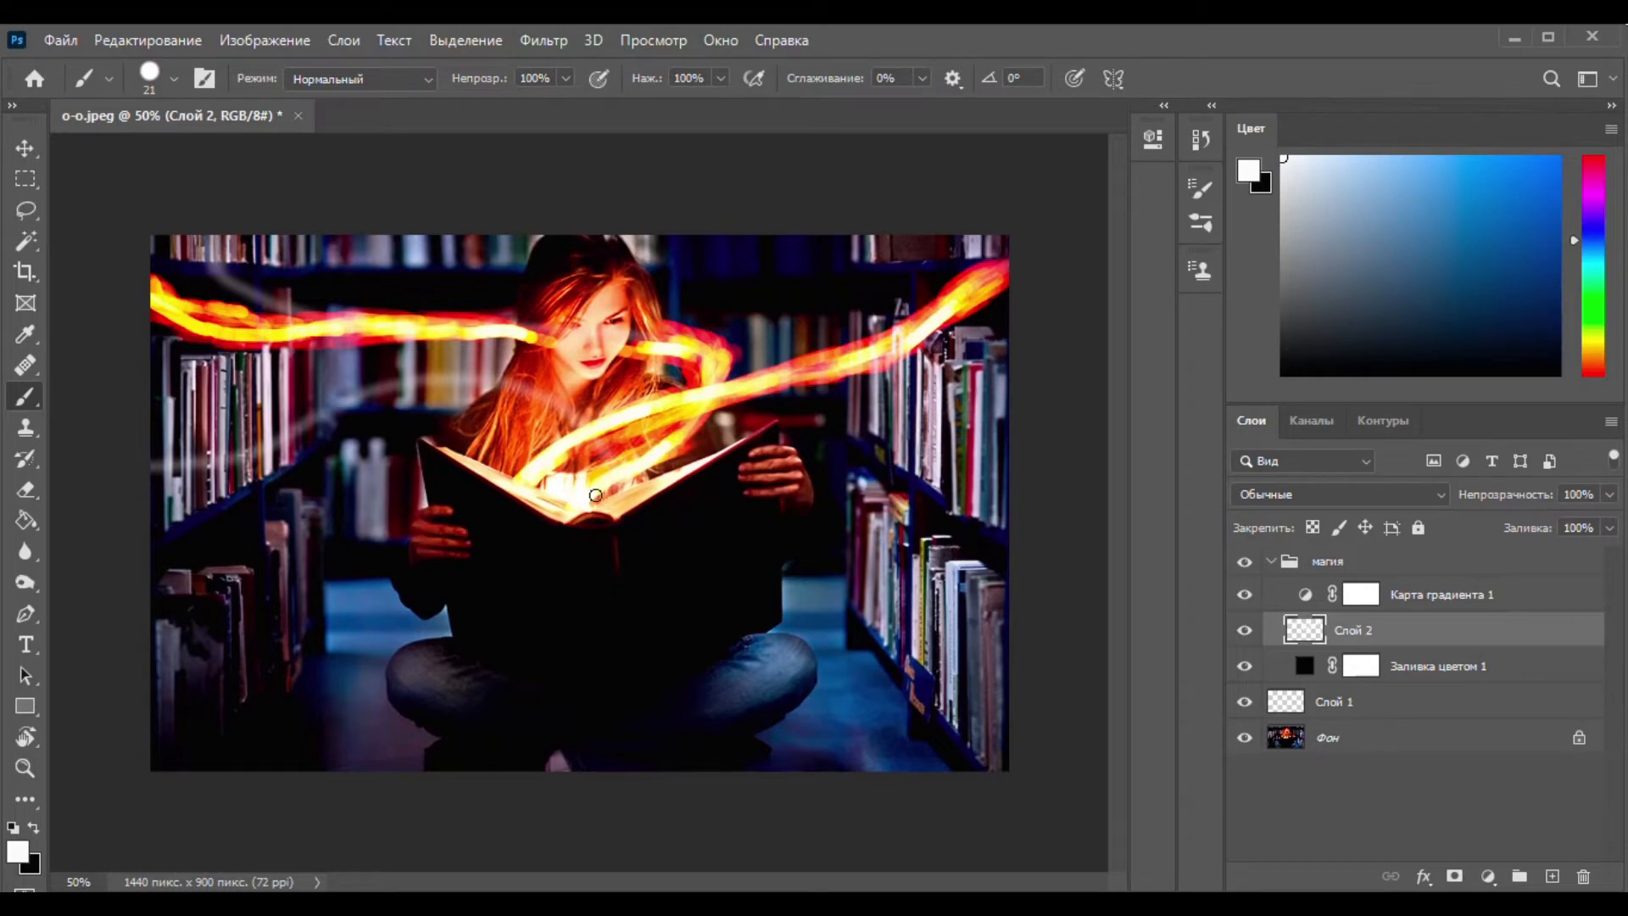
mouse_move(607, 502)
mouse_down()
mouse_move(578, 414)
mouse_move(581, 428)
mouse_move(543, 395)
mouse_move(483, 384)
mouse_move(378, 391)
mouse_move(270, 445)
mouse_move(151, 468)
mouse_move(328, 415)
mouse_move(146, 461)
mouse_move(236, 452)
mouse_move(390, 385)
mouse_move(440, 386)
mouse_move(191, 456)
mouse_move(281, 428)
mouse_move(148, 448)
mouse_move(189, 457)
mouse_move(490, 375)
mouse_up()
mouse_move(363, 392)
mouse_down()
mouse_move(468, 375)
mouse_move(551, 400)
mouse_move(544, 421)
mouse_move(580, 483)
mouse_move(585, 462)
mouse_move(524, 428)
mouse_move(516, 389)
mouse_up()
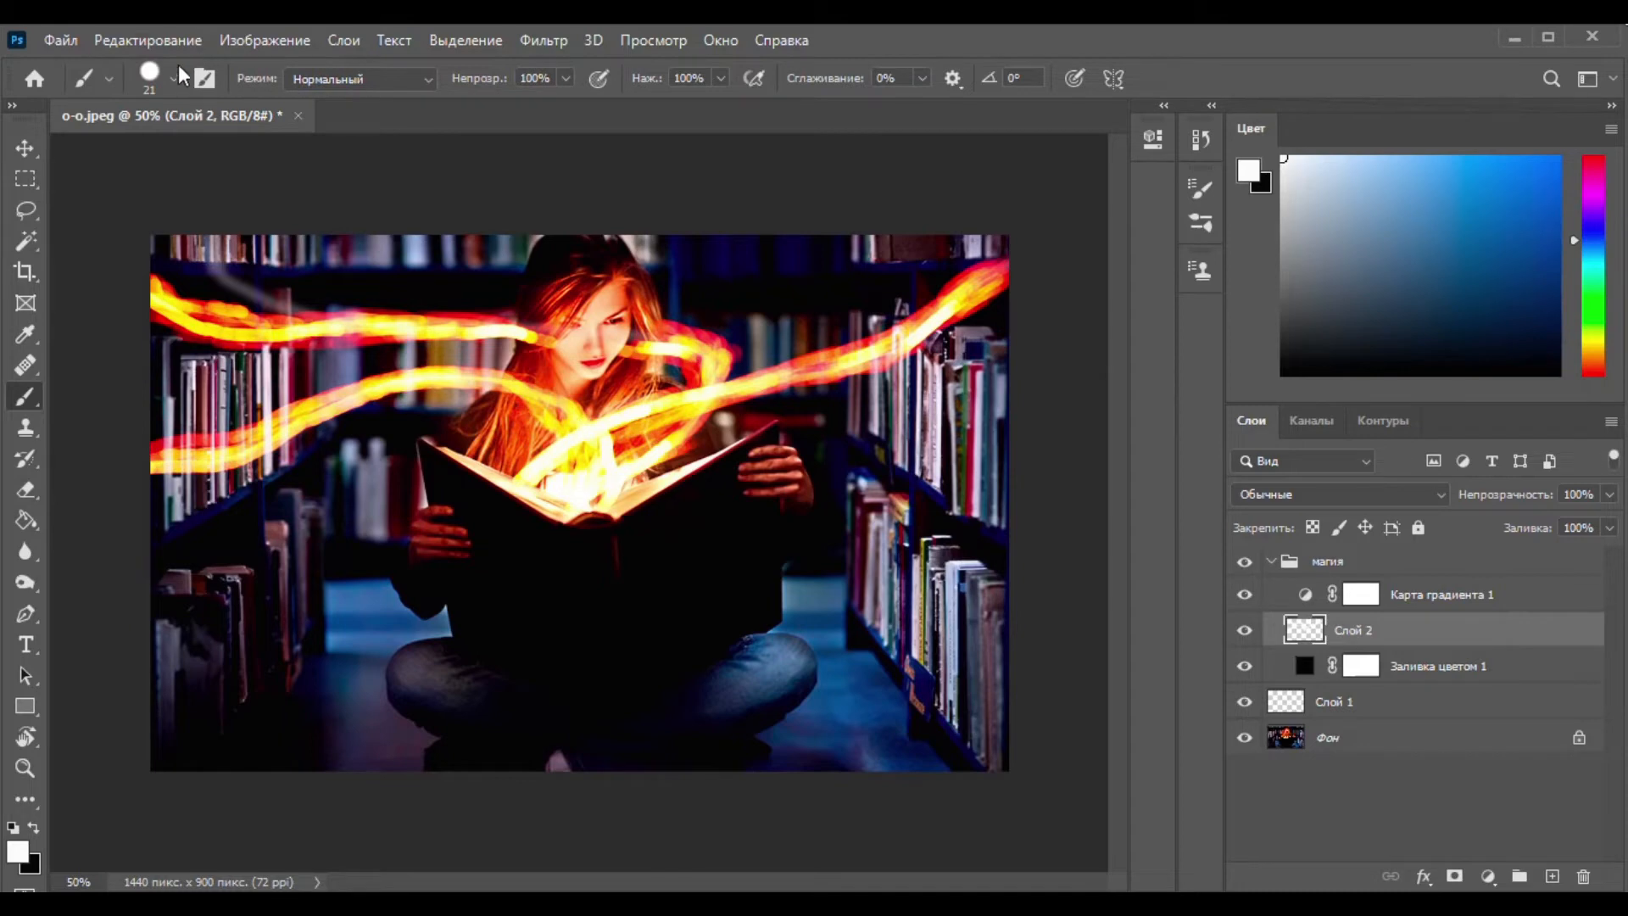
Enlarge the brush to 61 px and paint a broad fiery glow above both pages of the open book.
click(174, 78)
click(181, 149)
click(1027, 265)
mouse_move(549, 418)
mouse_down()
mouse_move(491, 391)
mouse_move(313, 414)
mouse_move(384, 400)
mouse_move(259, 450)
mouse_up()
drag(631, 465, 702, 451)
drag(719, 438, 725, 421)
mouse_move(502, 459)
mouse_down()
mouse_move(467, 437)
mouse_move(527, 459)
mouse_move(507, 415)
mouse_move(486, 440)
mouse_move(518, 474)
mouse_move(489, 461)
mouse_move(616, 461)
mouse_move(697, 437)
mouse_move(688, 454)
mouse_move(746, 415)
mouse_up()
Set the brush size to 36 px and its hardness to 37%.
click(174, 81)
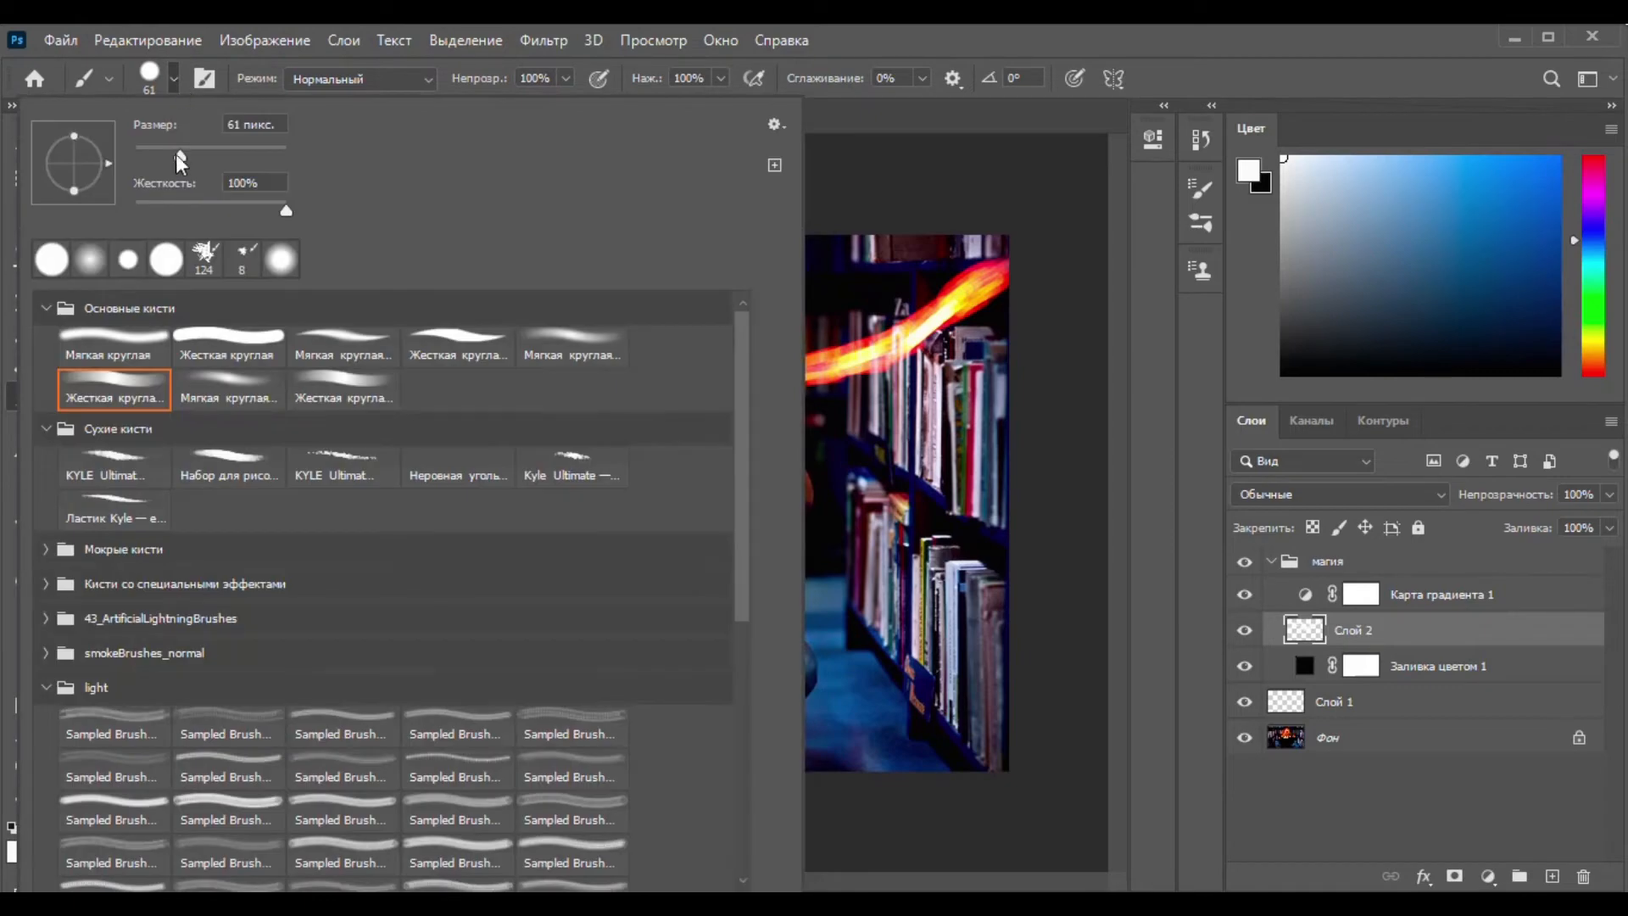
drag(180, 156, 160, 156)
click(191, 209)
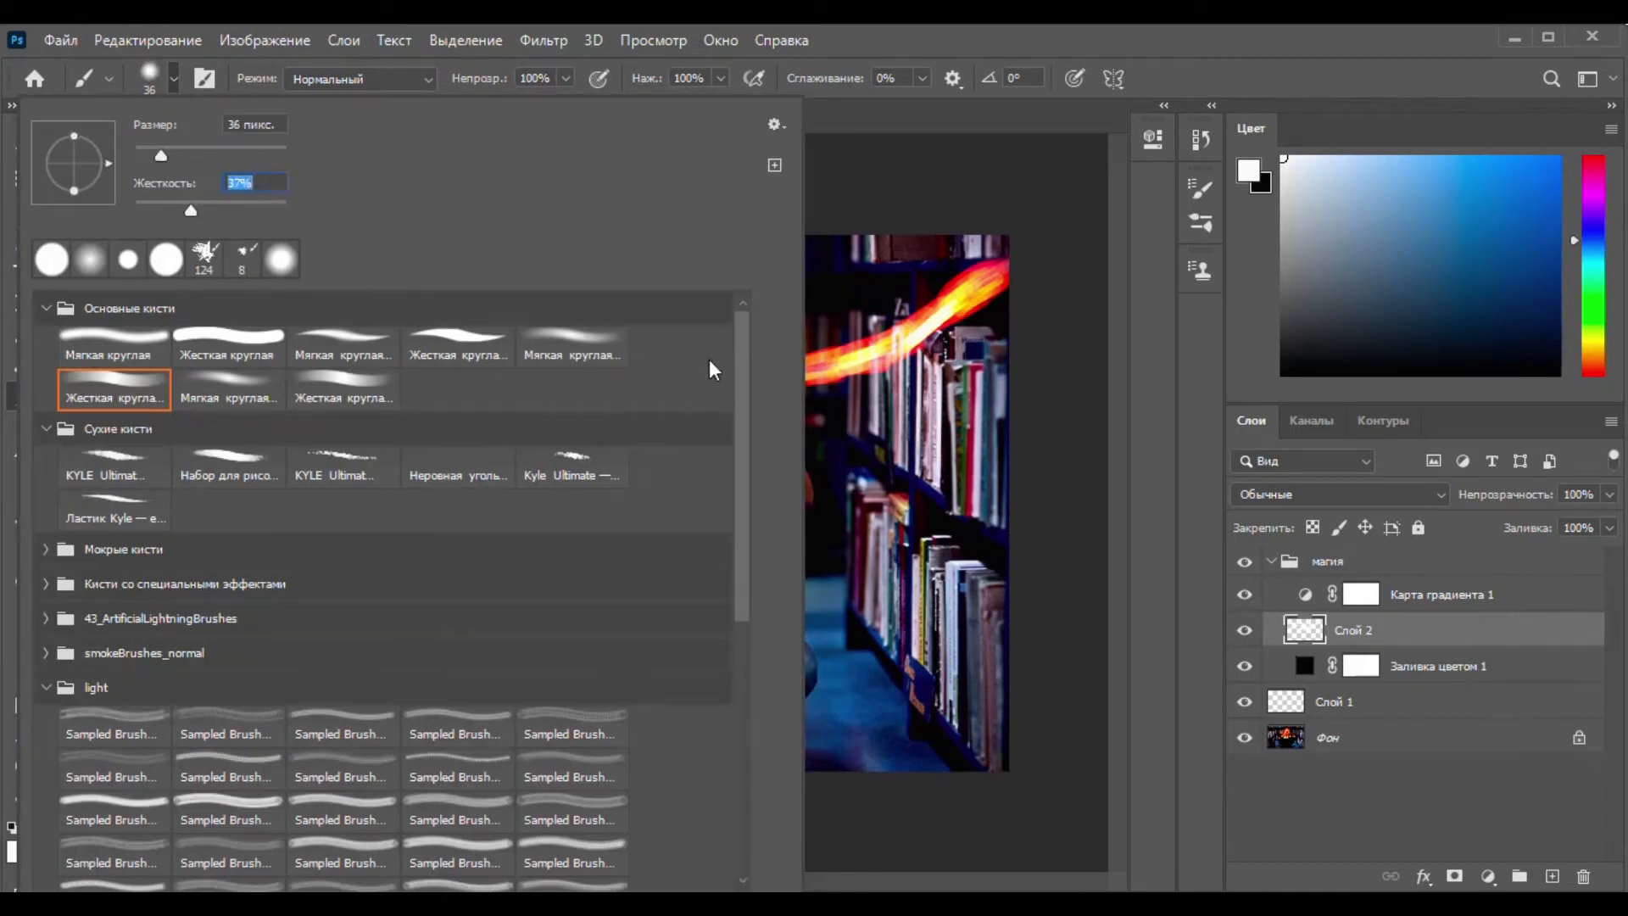
click(1066, 243)
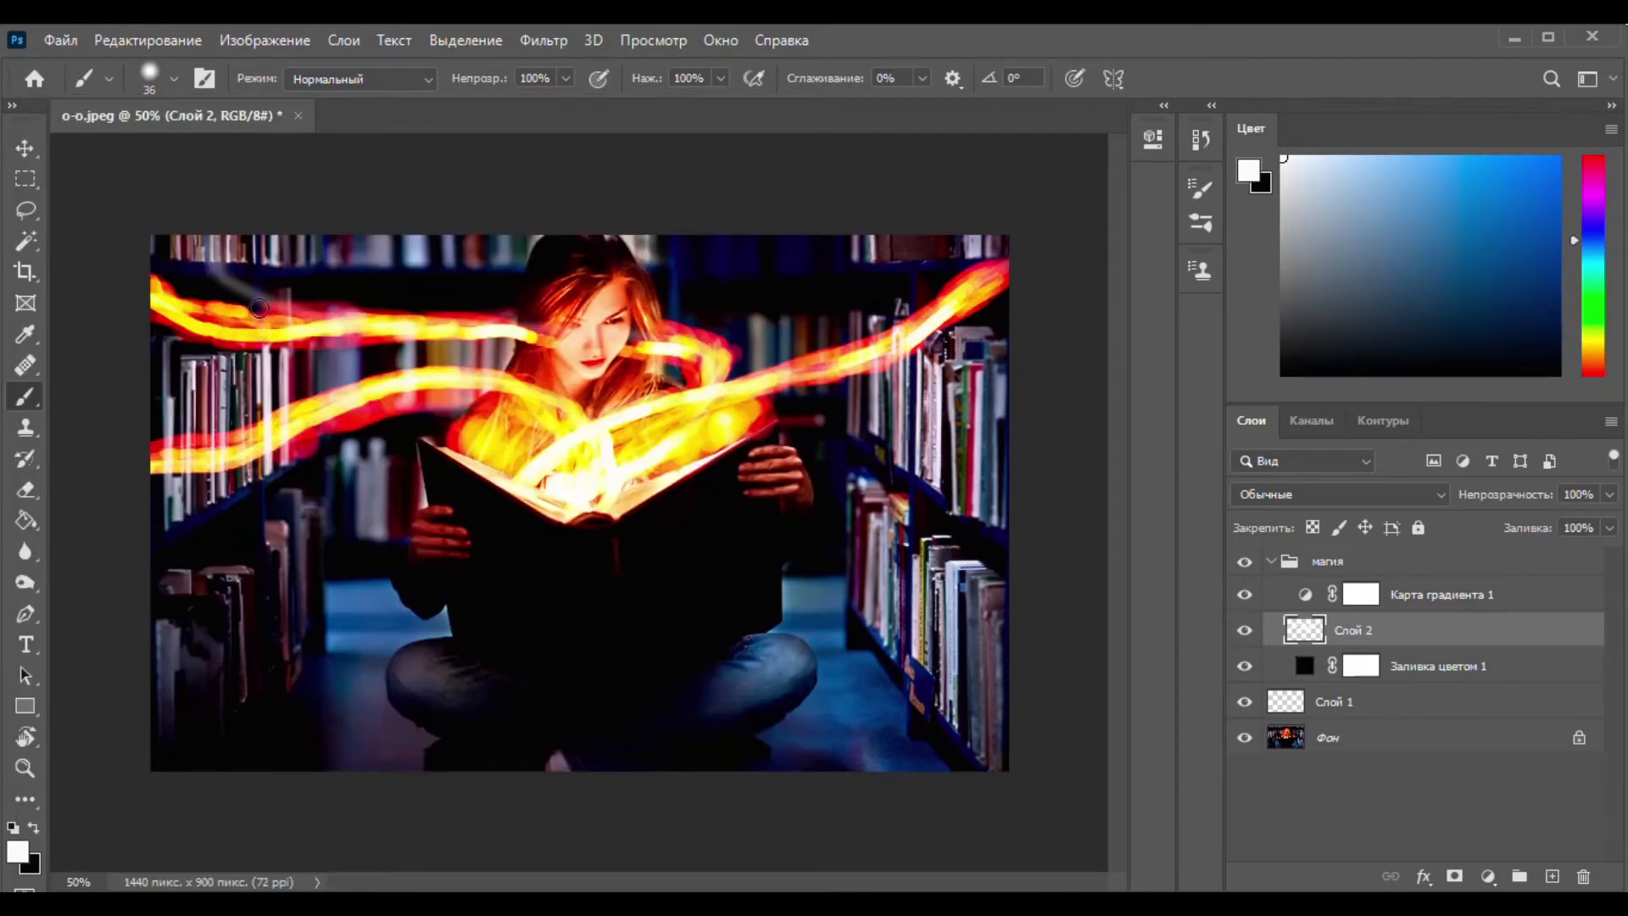
Thicken the existing light streaks with softer strokes and add another streak rising from the book toward the photo's upper right.
mouse_move(157, 276)
mouse_down()
mouse_move(302, 316)
mouse_move(496, 323)
mouse_move(398, 298)
mouse_move(282, 314)
mouse_up()
mouse_move(612, 414)
mouse_down()
mouse_move(395, 420)
mouse_move(460, 392)
mouse_move(375, 403)
mouse_move(241, 464)
mouse_move(157, 444)
mouse_up()
mouse_move(691, 417)
mouse_down()
mouse_move(729, 353)
mouse_move(742, 375)
mouse_move(659, 322)
mouse_move(758, 351)
mouse_up()
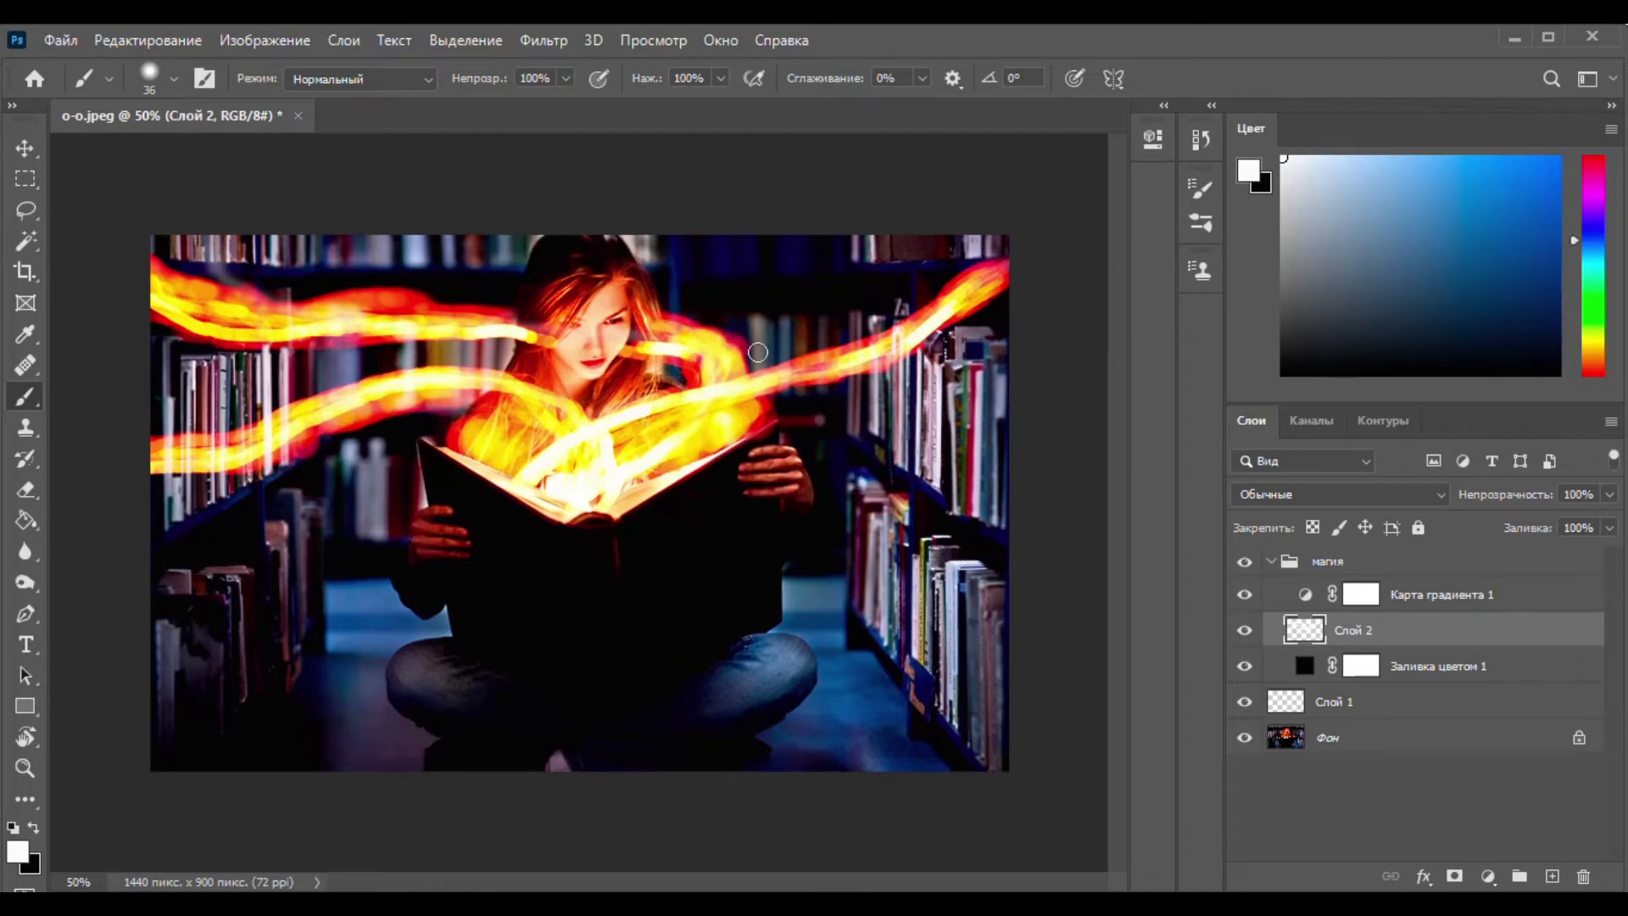
mouse_move(285, 453)
mouse_down()
mouse_move(788, 417)
mouse_move(640, 490)
mouse_move(534, 409)
mouse_move(447, 441)
mouse_move(503, 430)
mouse_move(527, 447)
mouse_move(456, 451)
mouse_move(472, 418)
mouse_move(707, 373)
mouse_move(772, 413)
mouse_move(758, 394)
mouse_move(865, 370)
mouse_up()
mouse_move(726, 378)
mouse_down()
mouse_move(882, 271)
mouse_move(849, 285)
mouse_move(865, 252)
mouse_move(891, 273)
mouse_move(735, 375)
mouse_move(943, 214)
mouse_up()
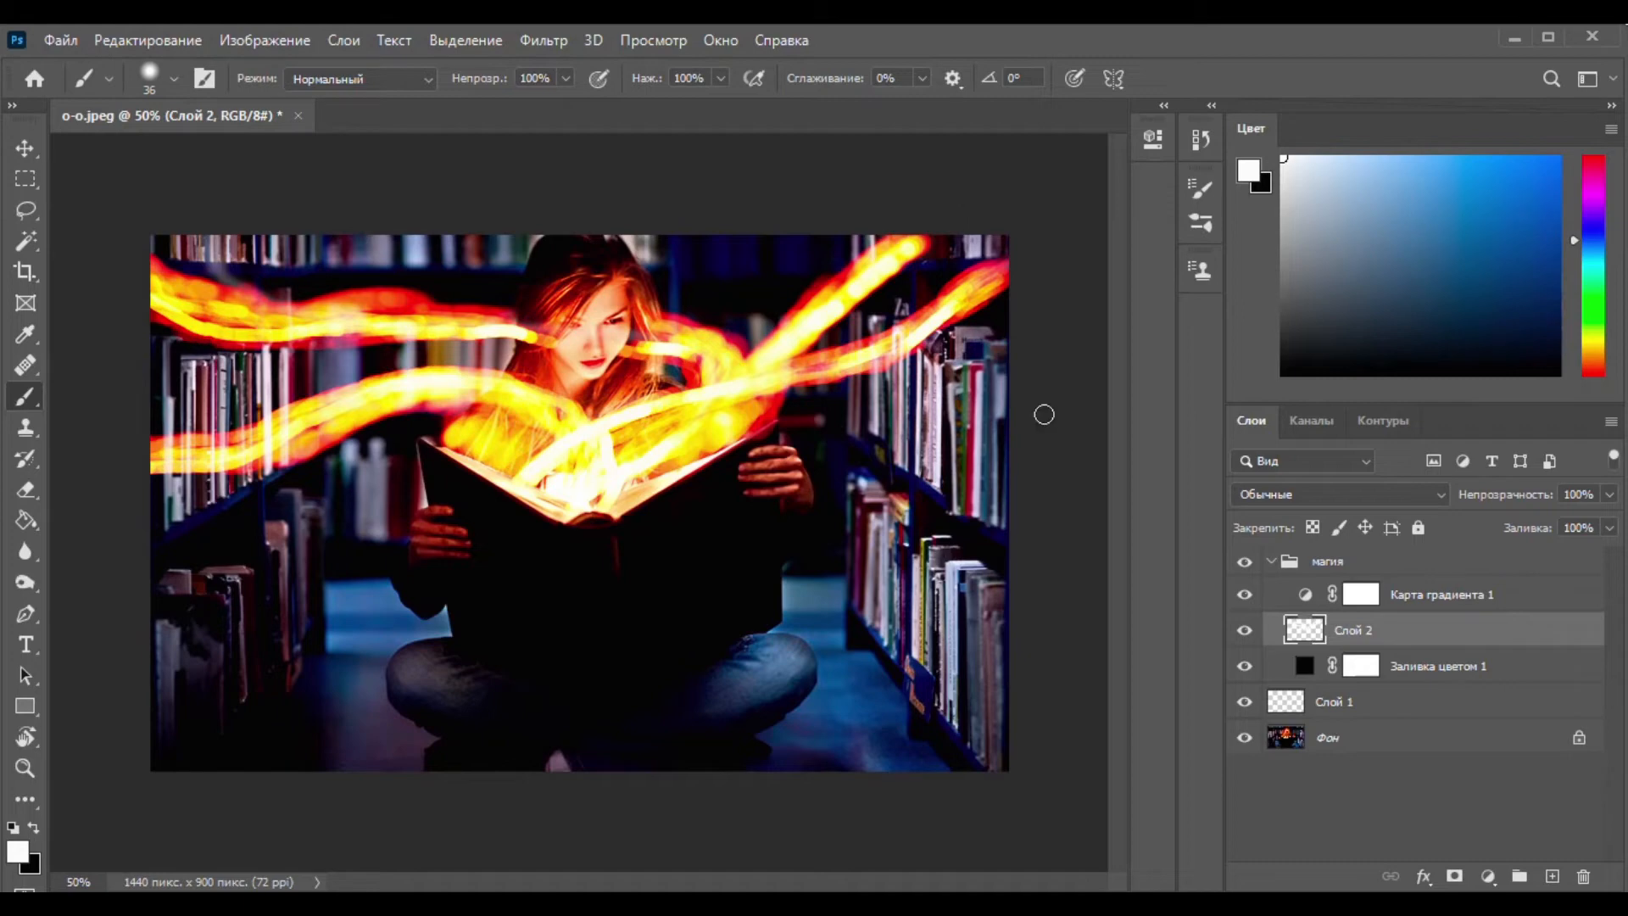
Add a new layer above Слой 2 and choose the soft round basic brush preset that has pen-pressure size (Мягкая круглая).
click(1552, 876)
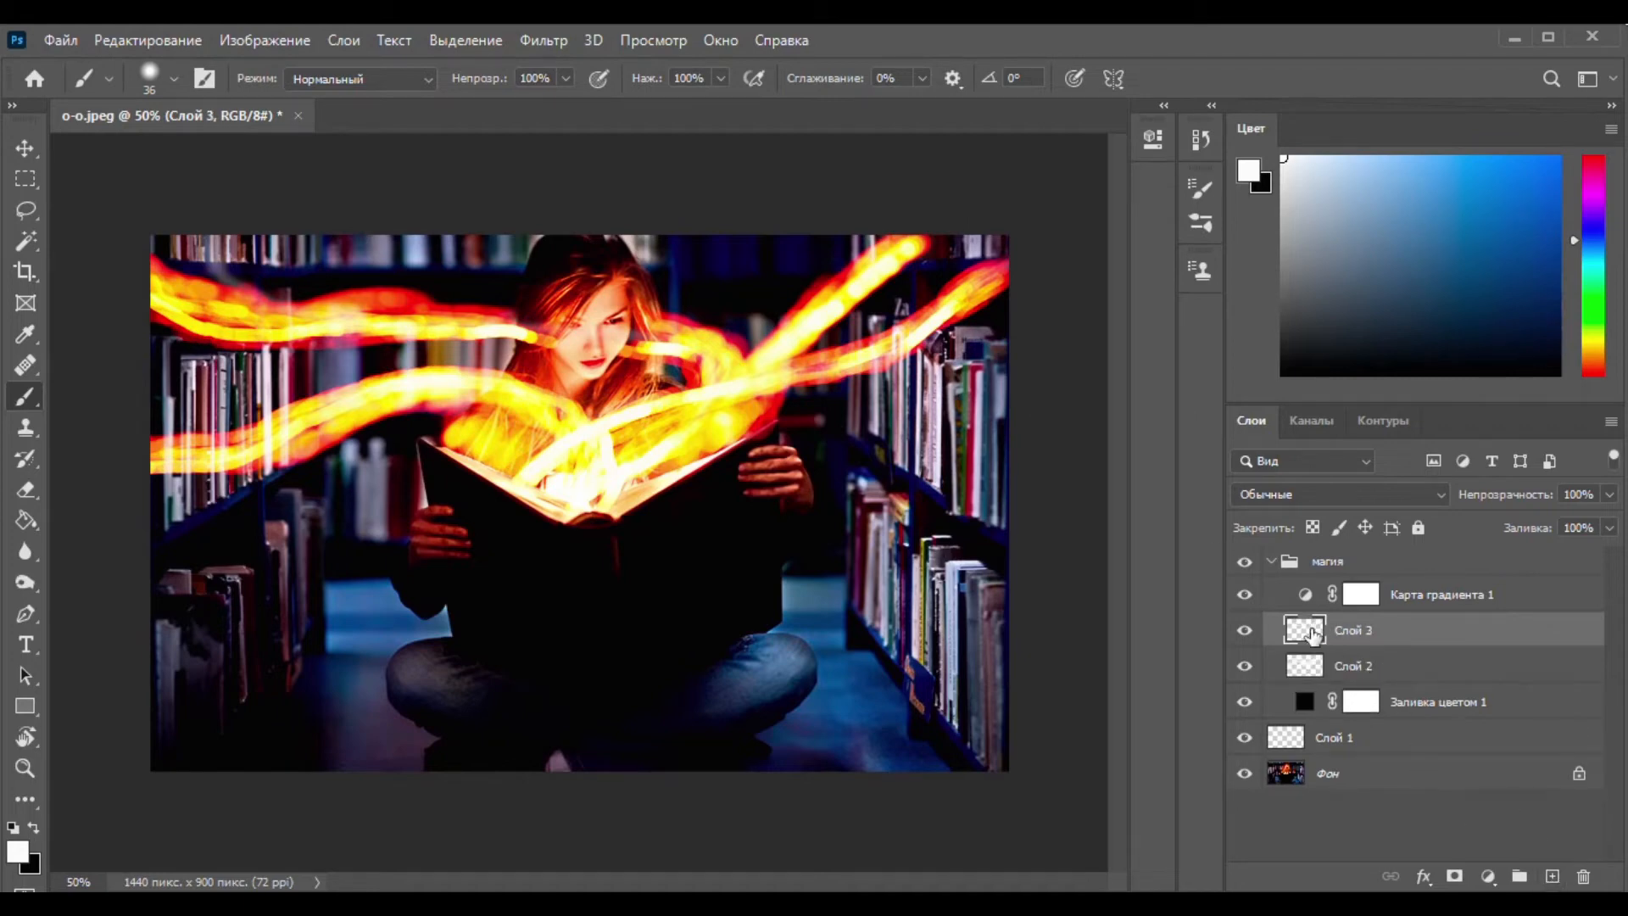
click(1202, 188)
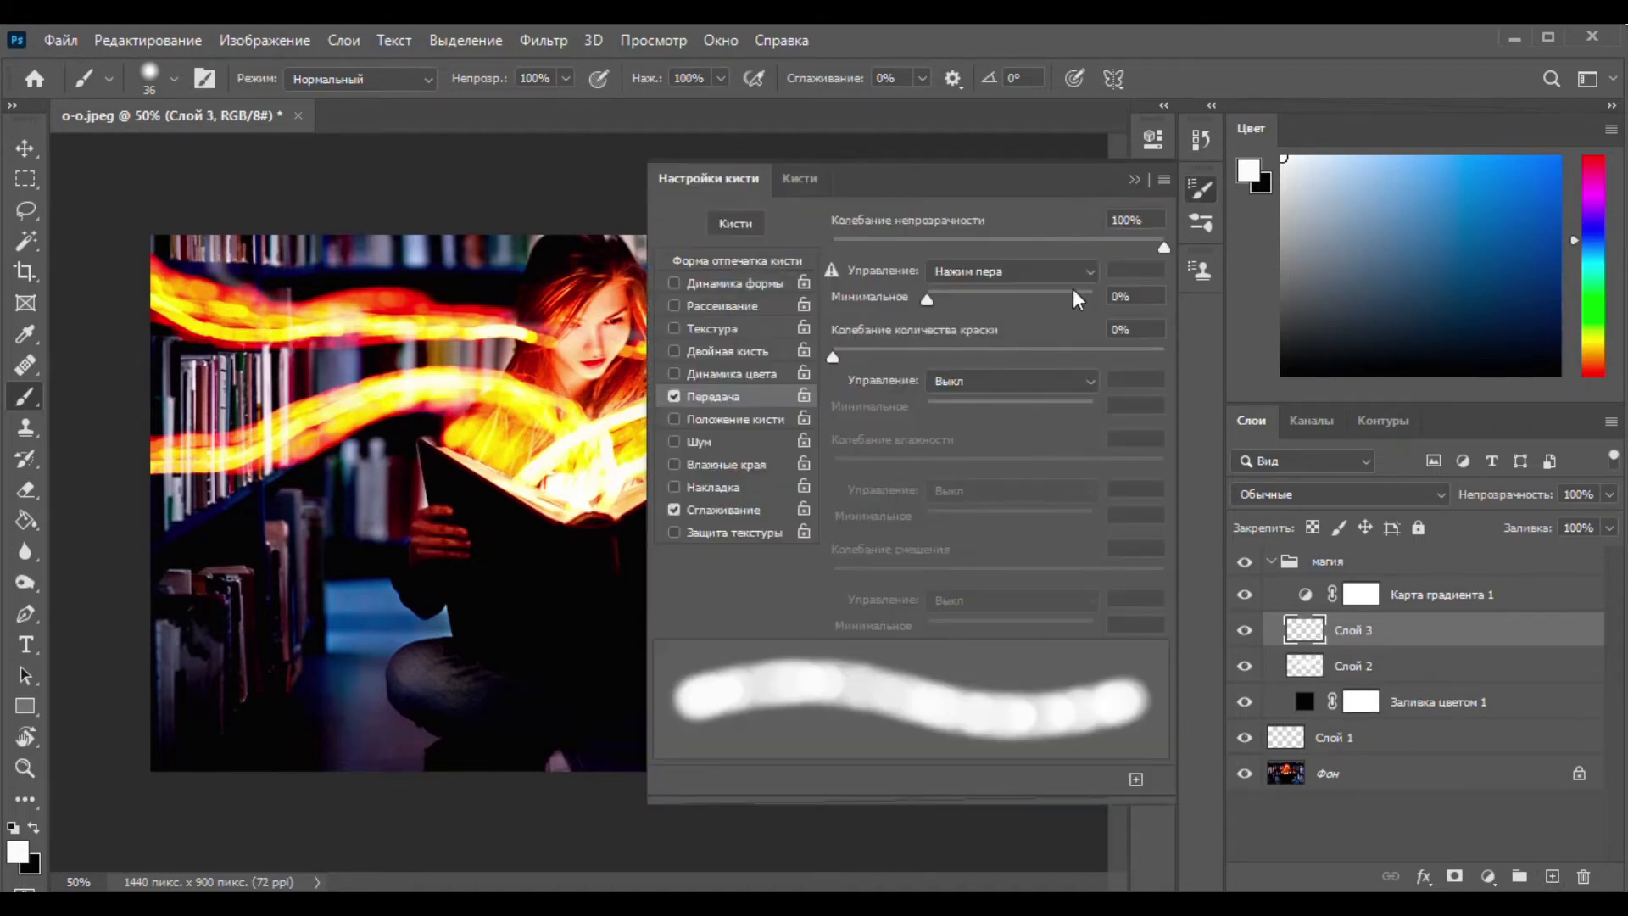
click(799, 179)
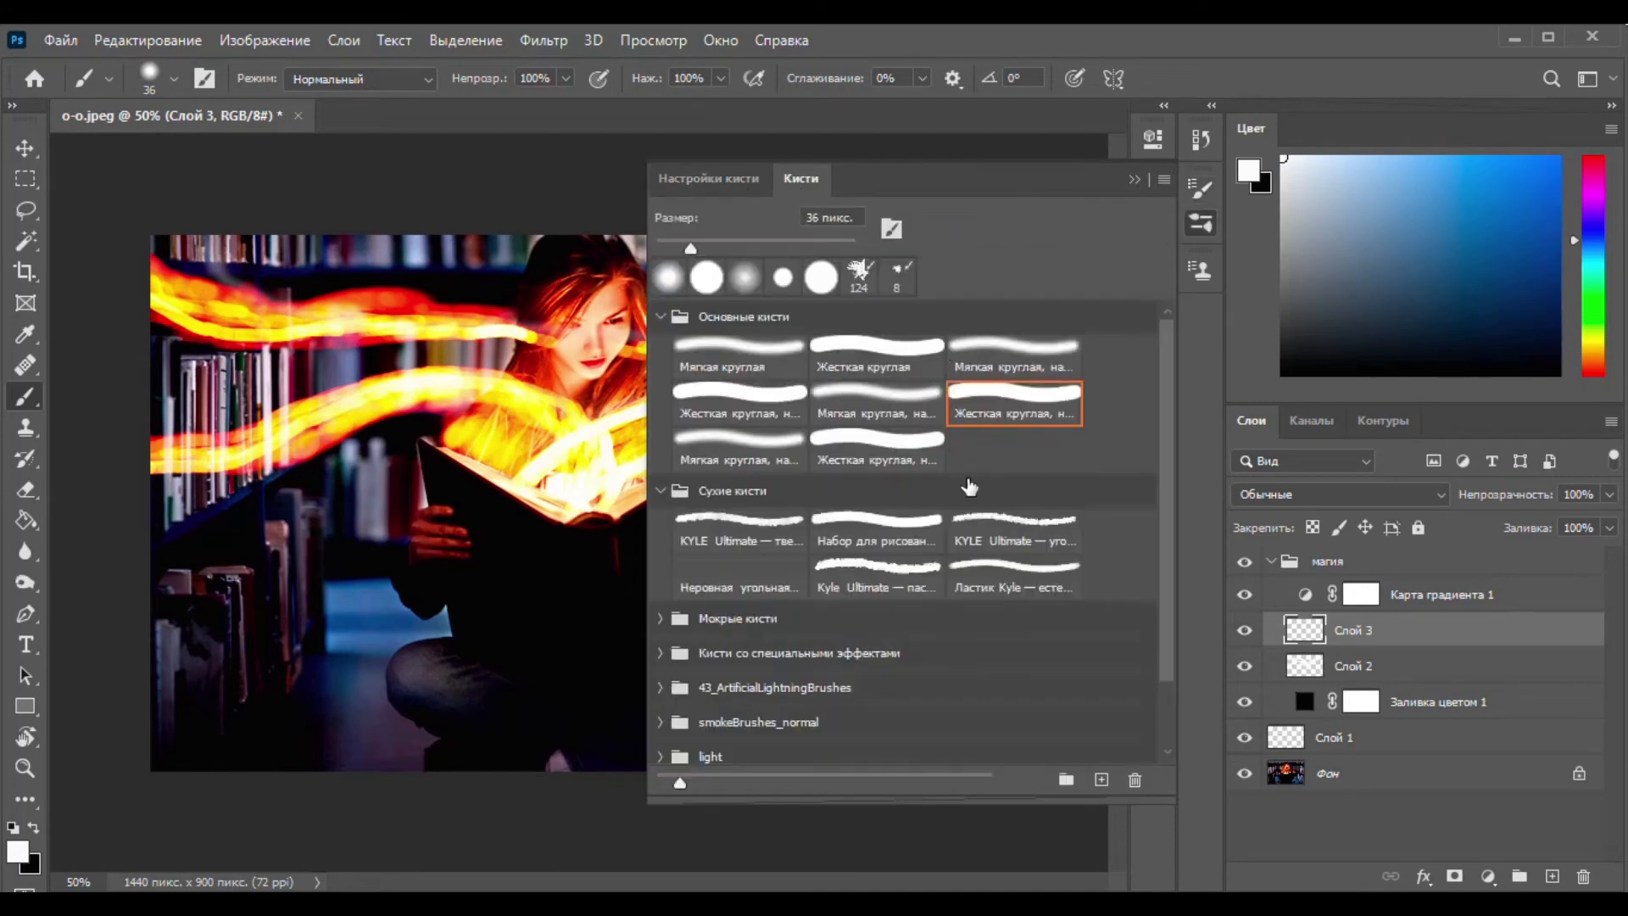
click(1021, 348)
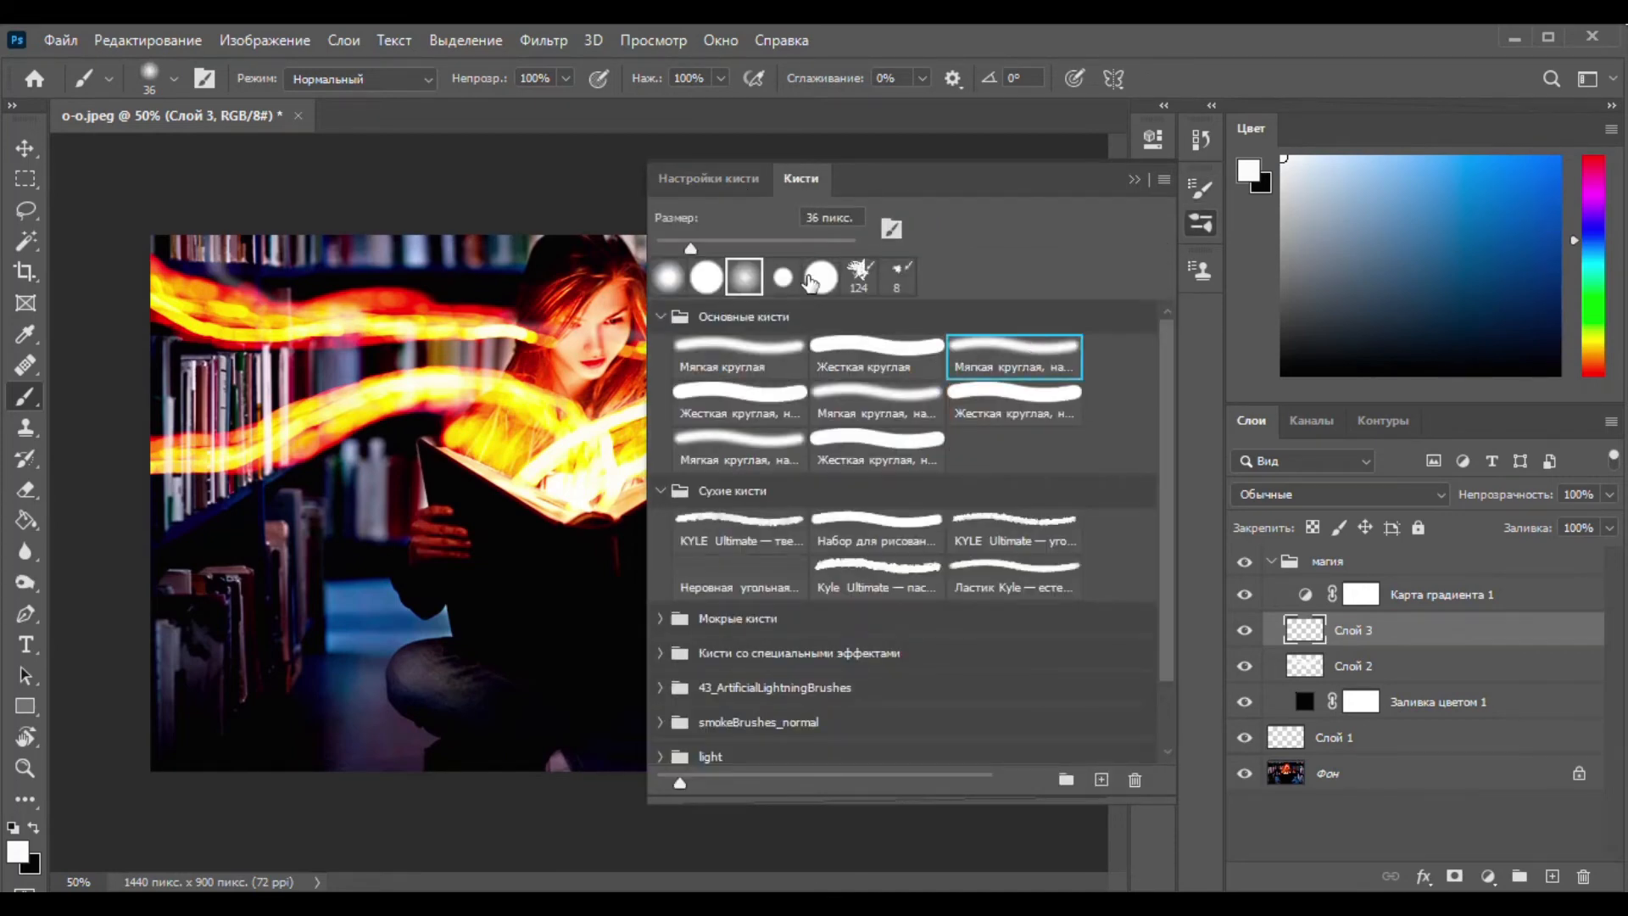
Set the brush size to 11 px and Shape Dynamics to 95% size jitter, 3% roundness jitter and 87% minimum roundness.
click(709, 179)
click(738, 284)
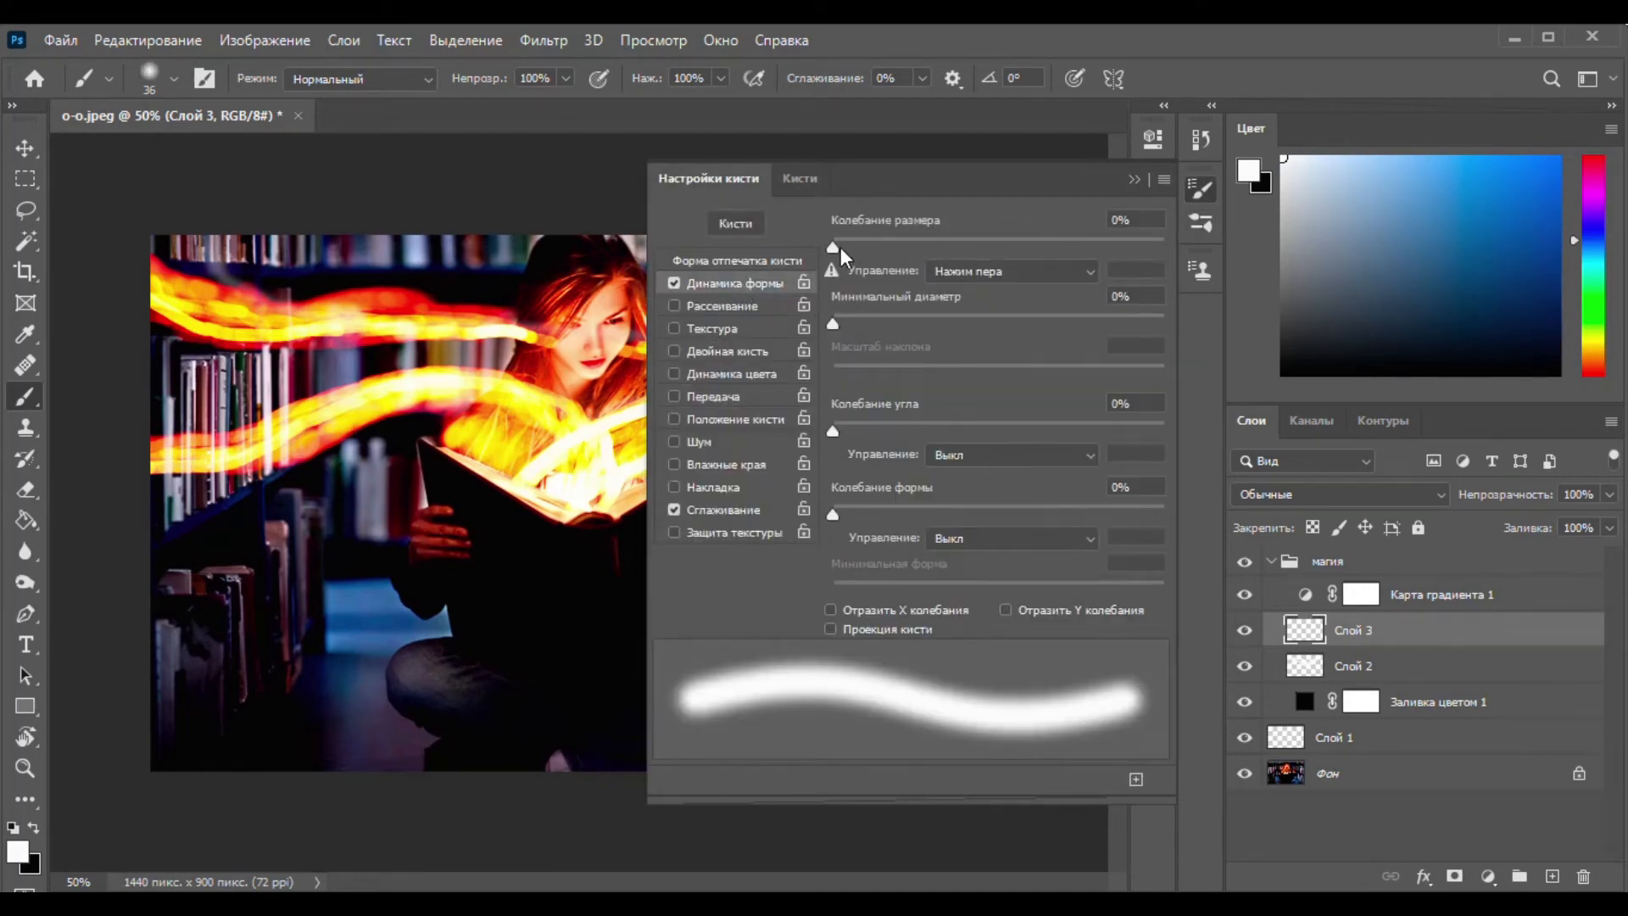
click(800, 179)
drag(685, 246, 665, 247)
click(690, 183)
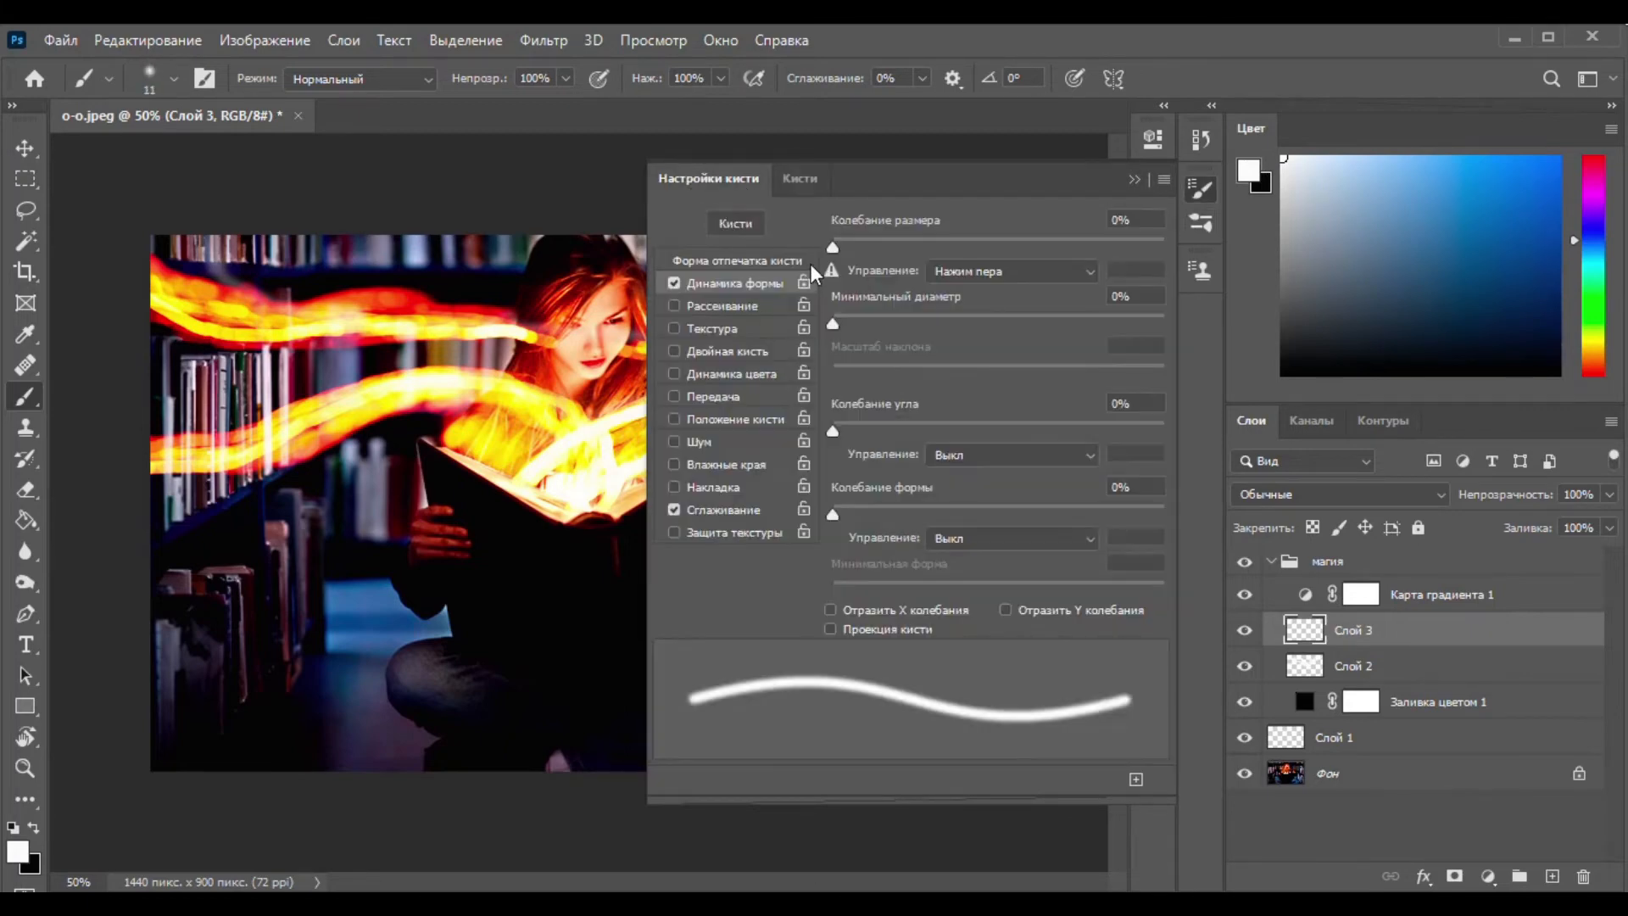
mouse_move(891, 247)
mouse_down()
mouse_move(1126, 268)
mouse_move(1148, 241)
mouse_up()
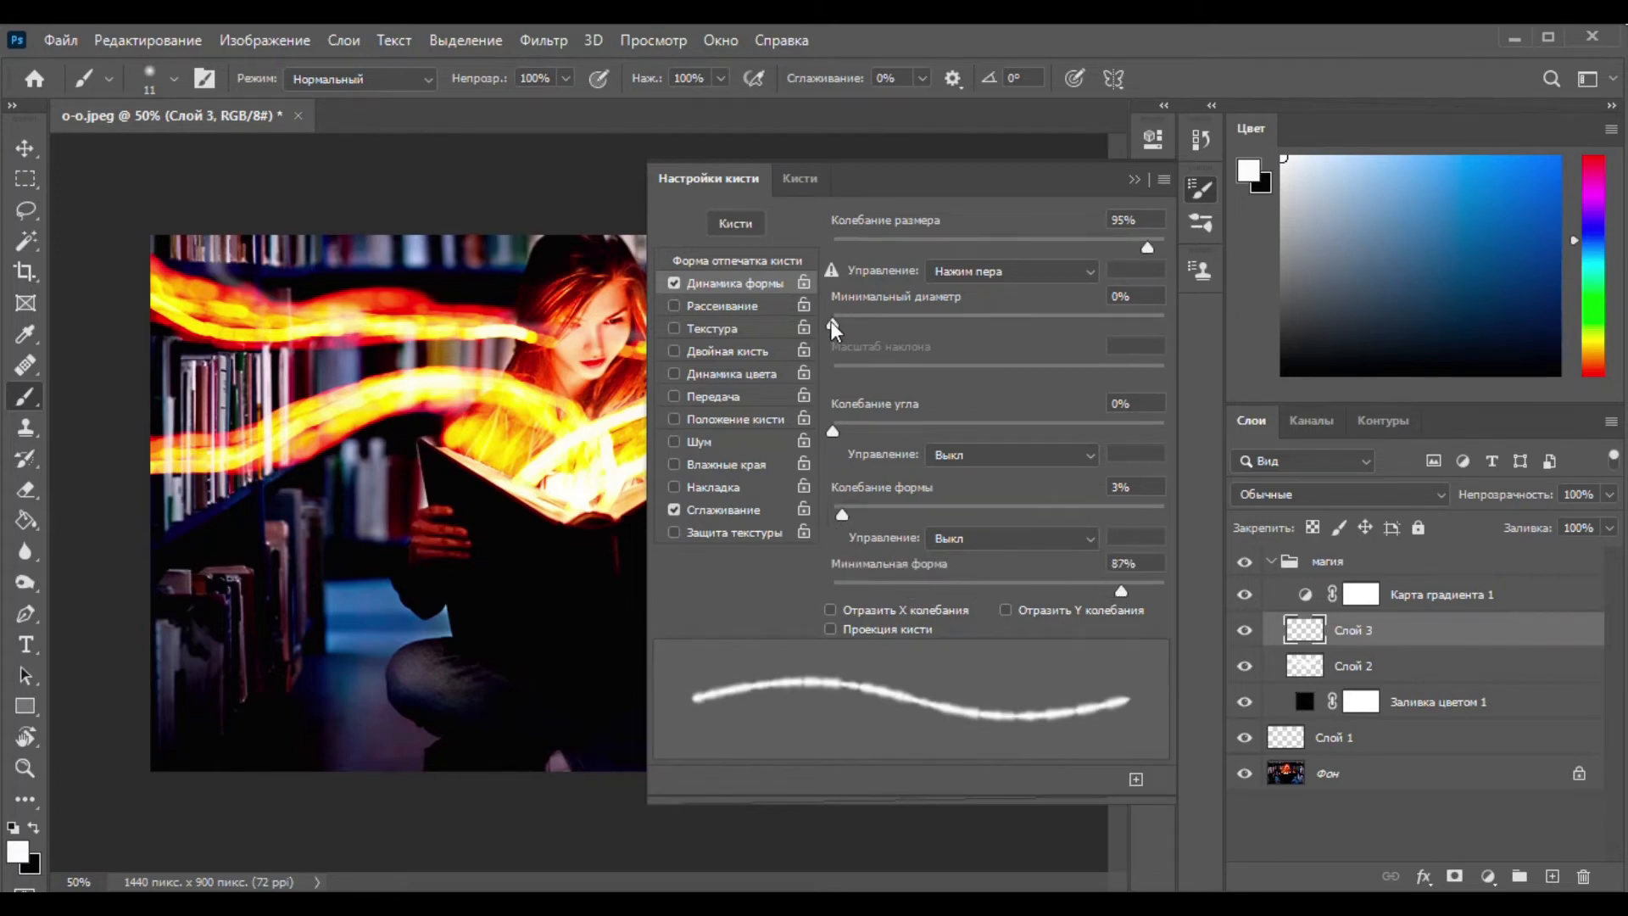
Enable Рассеивание (Scattering) for the brush and set the scatter to 529%.
click(674, 306)
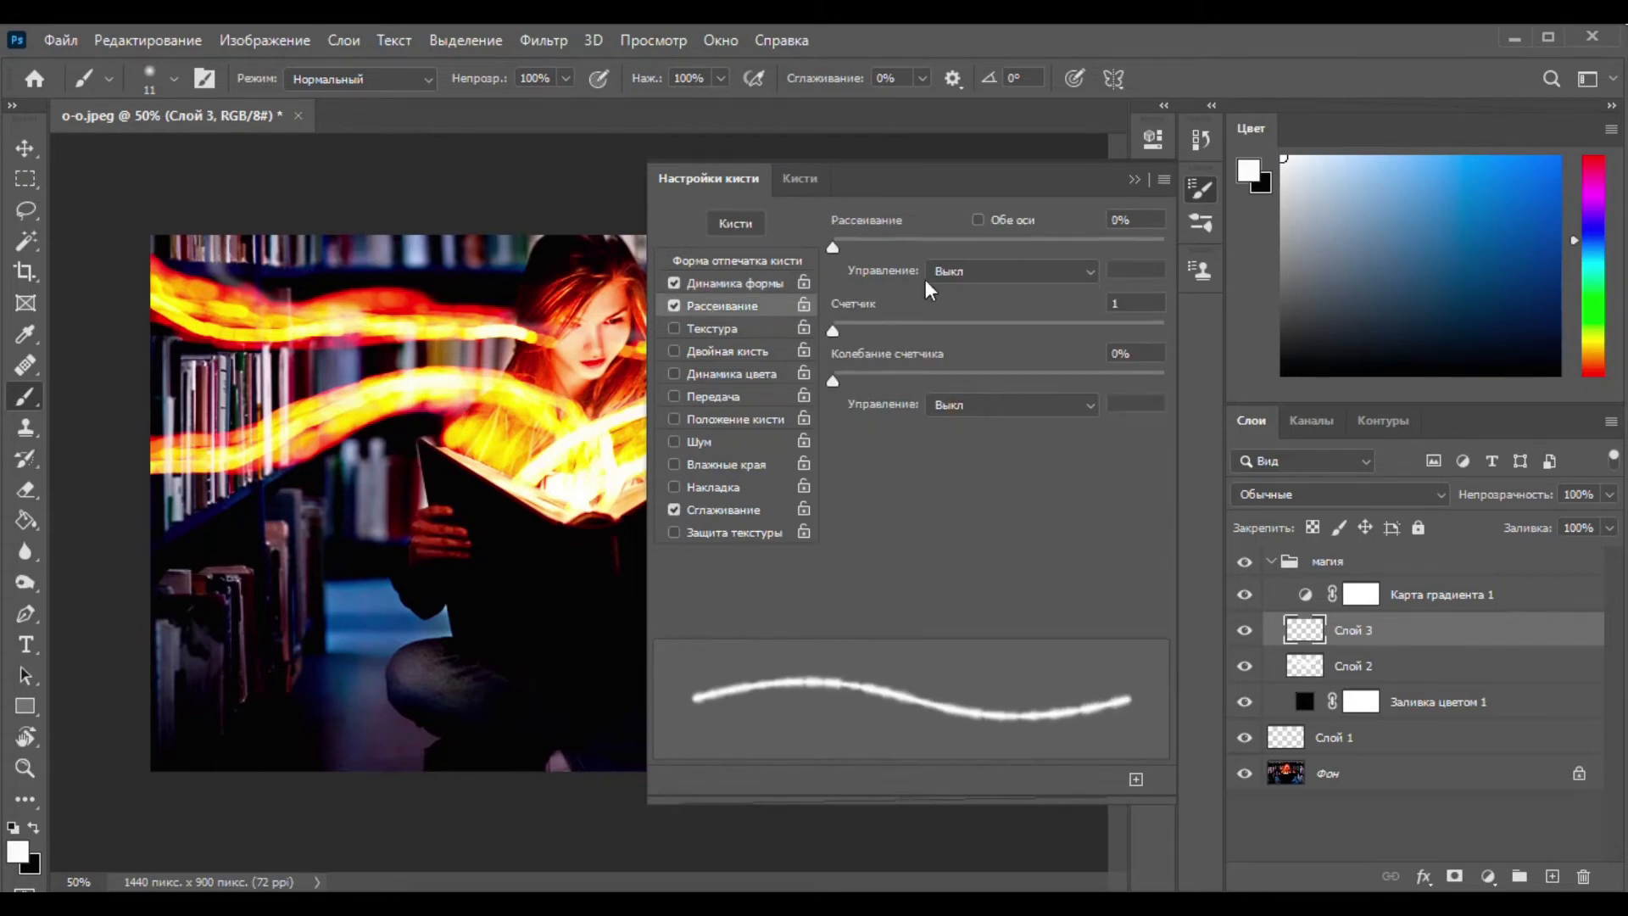
drag(856, 245, 1010, 260)
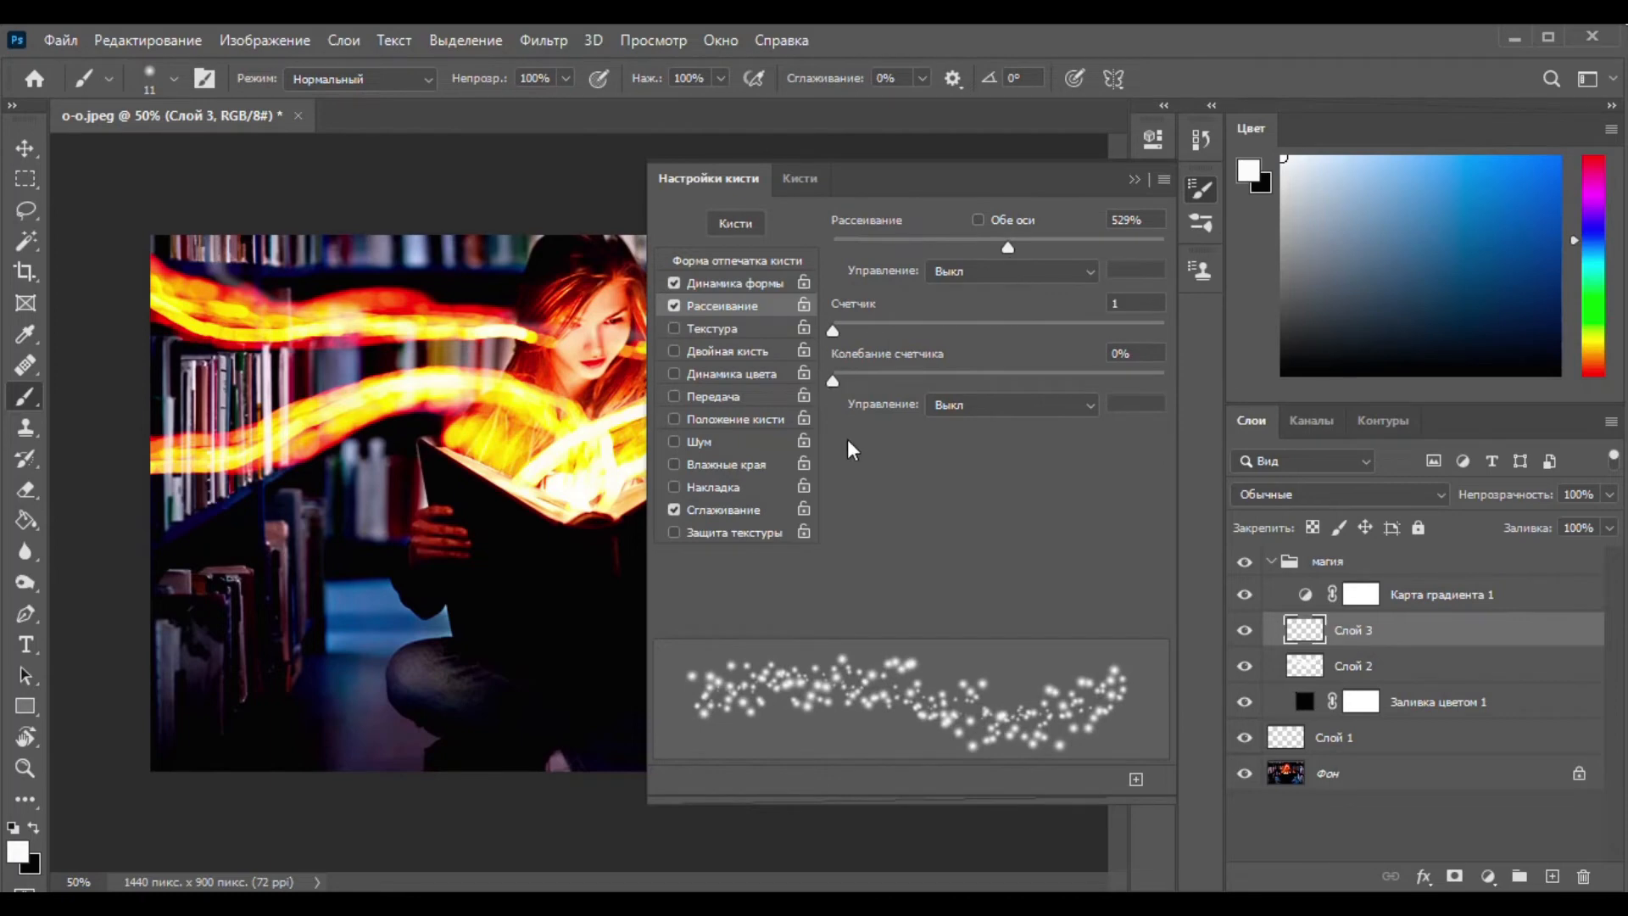
click(1133, 179)
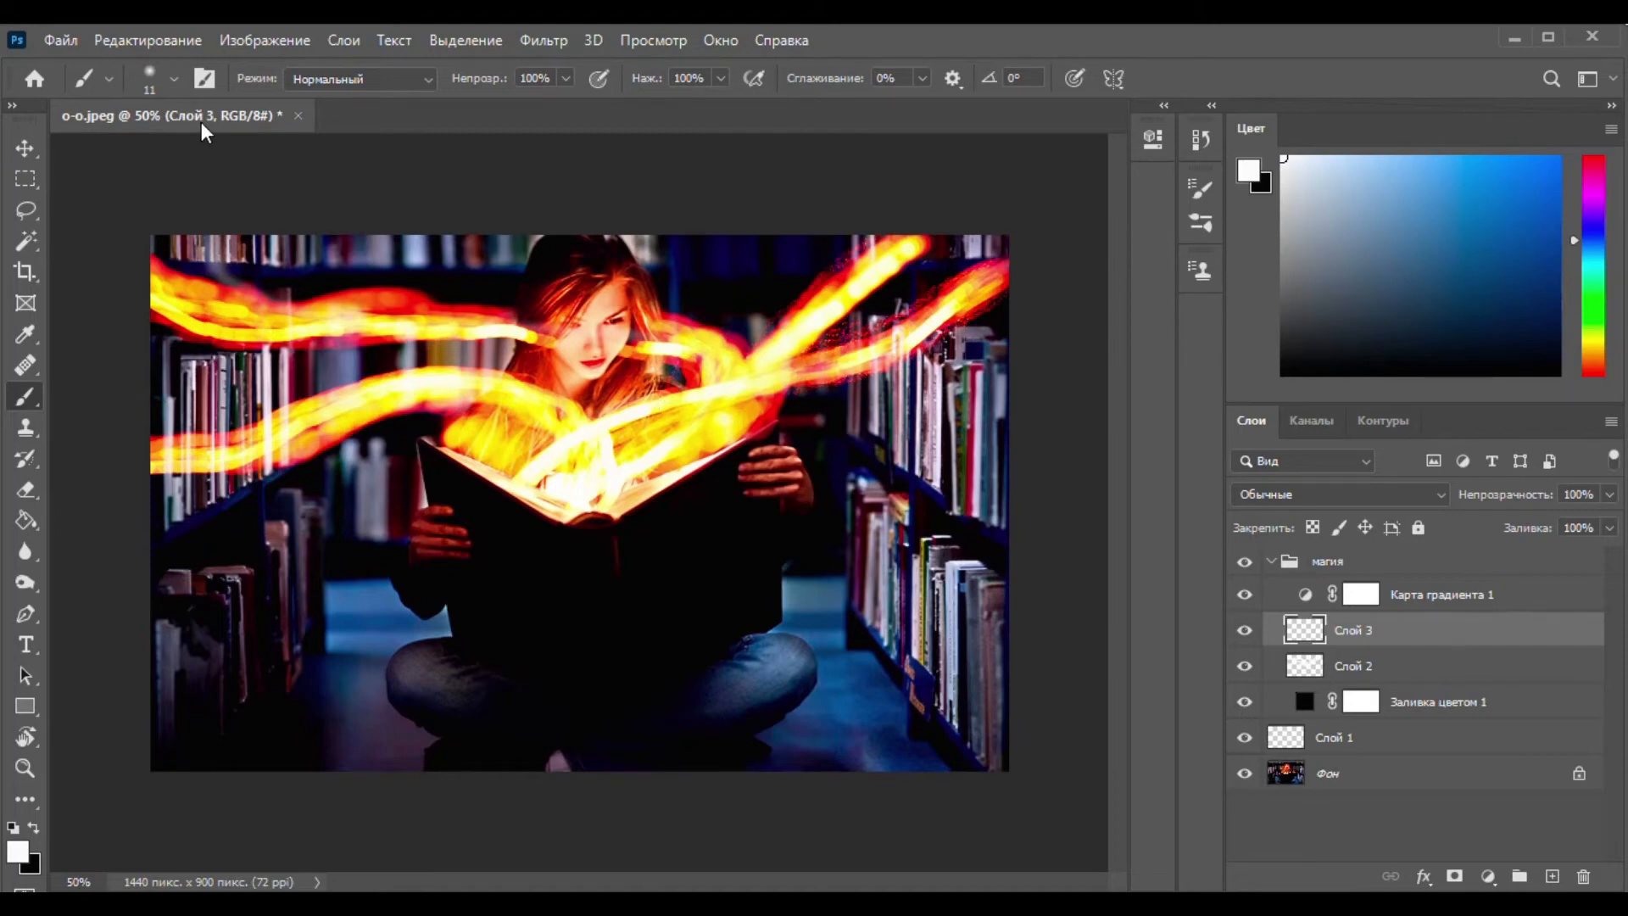
Increase the scattering brush's size to 39 px.
click(173, 81)
click(162, 153)
click(1029, 133)
Try painting scattered sparks along the upper-left streak and above the book on Слой 3.
mouse_move(506, 307)
mouse_down()
mouse_move(205, 310)
mouse_move(248, 321)
mouse_move(170, 280)
mouse_up()
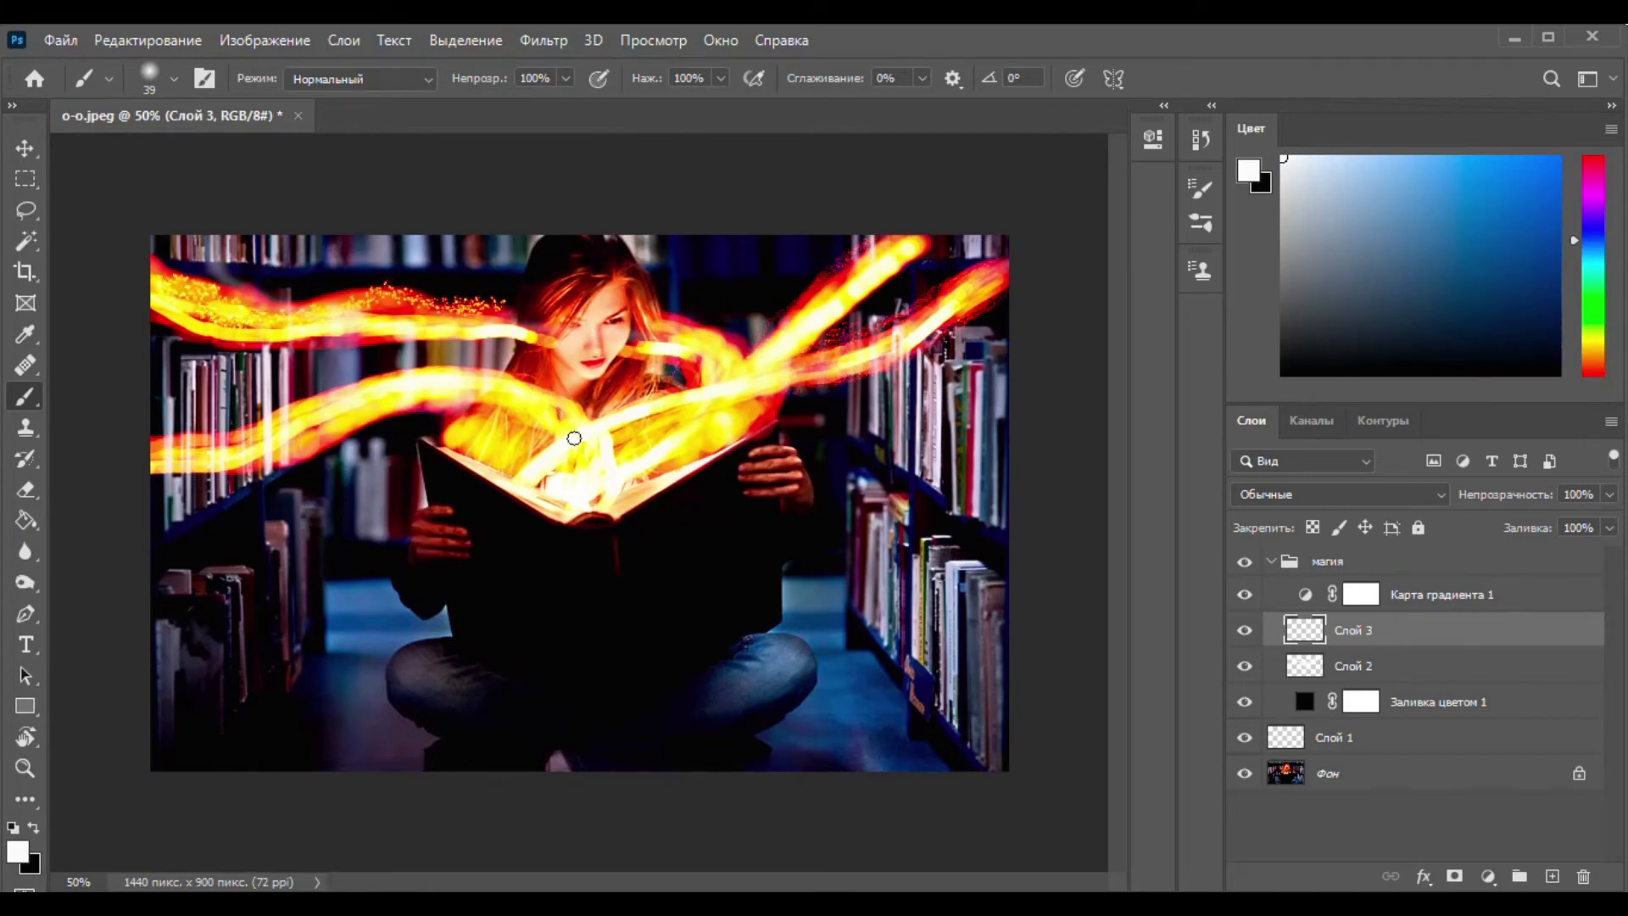
mouse_move(555, 417)
mouse_down()
mouse_move(435, 401)
mouse_move(254, 471)
mouse_move(168, 472)
mouse_move(213, 422)
mouse_move(384, 368)
mouse_move(280, 437)
mouse_move(147, 439)
mouse_move(283, 389)
mouse_move(199, 434)
mouse_move(404, 359)
mouse_move(494, 350)
mouse_move(482, 361)
mouse_move(548, 385)
mouse_move(563, 414)
mouse_up()
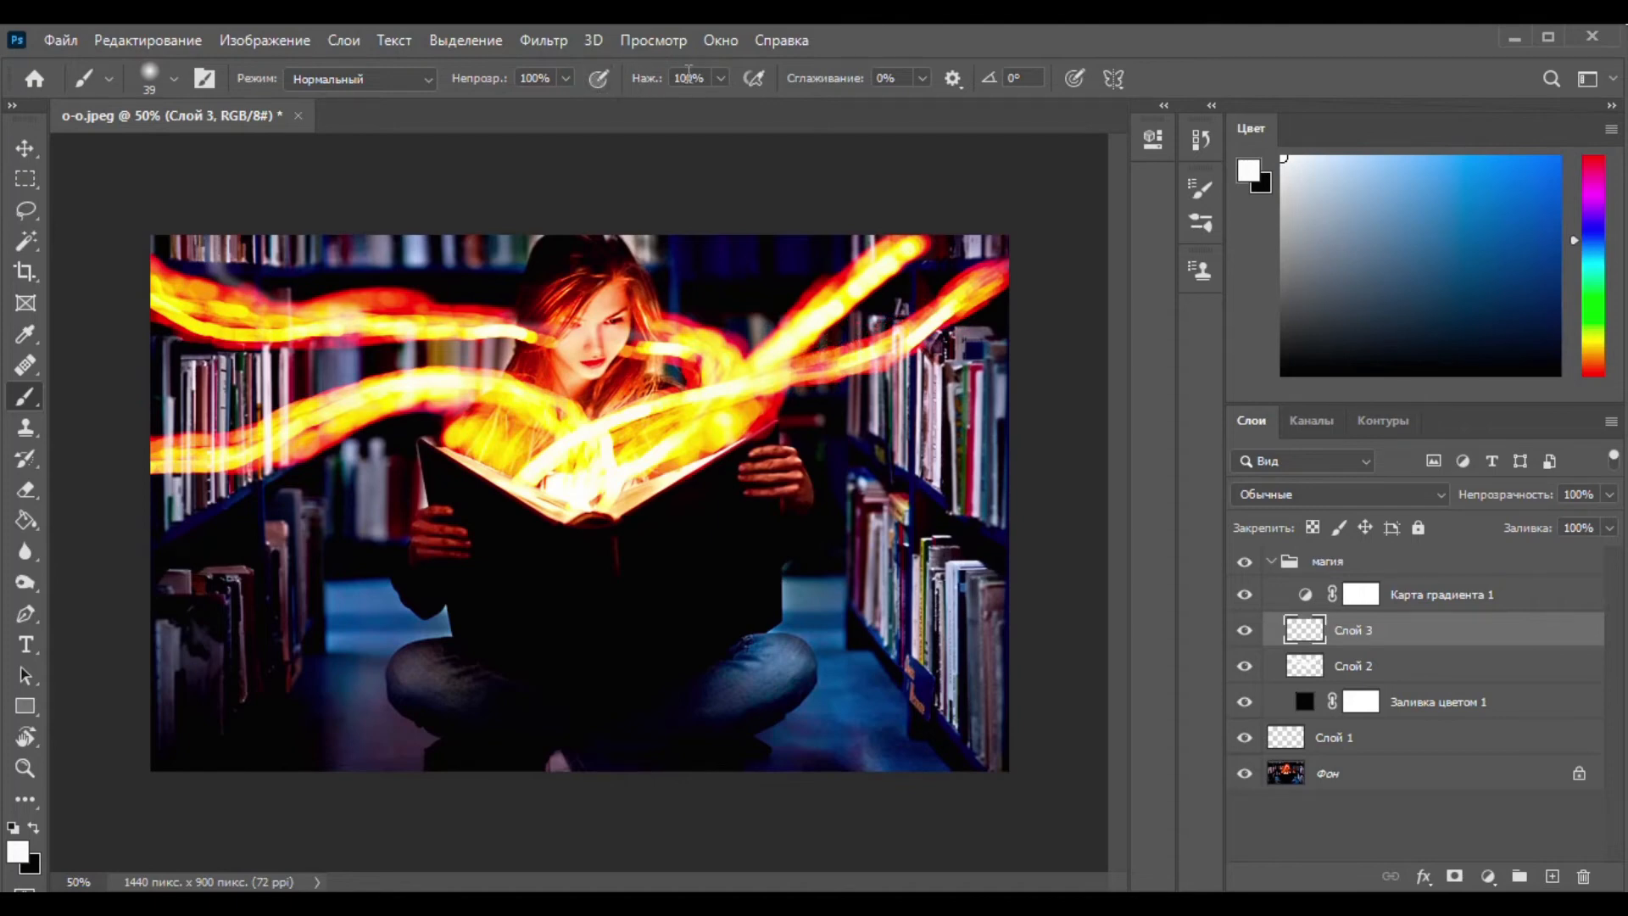
Lower the brush opacity to 22% and the flow to 28%.
click(565, 78)
drag(570, 105, 481, 103)
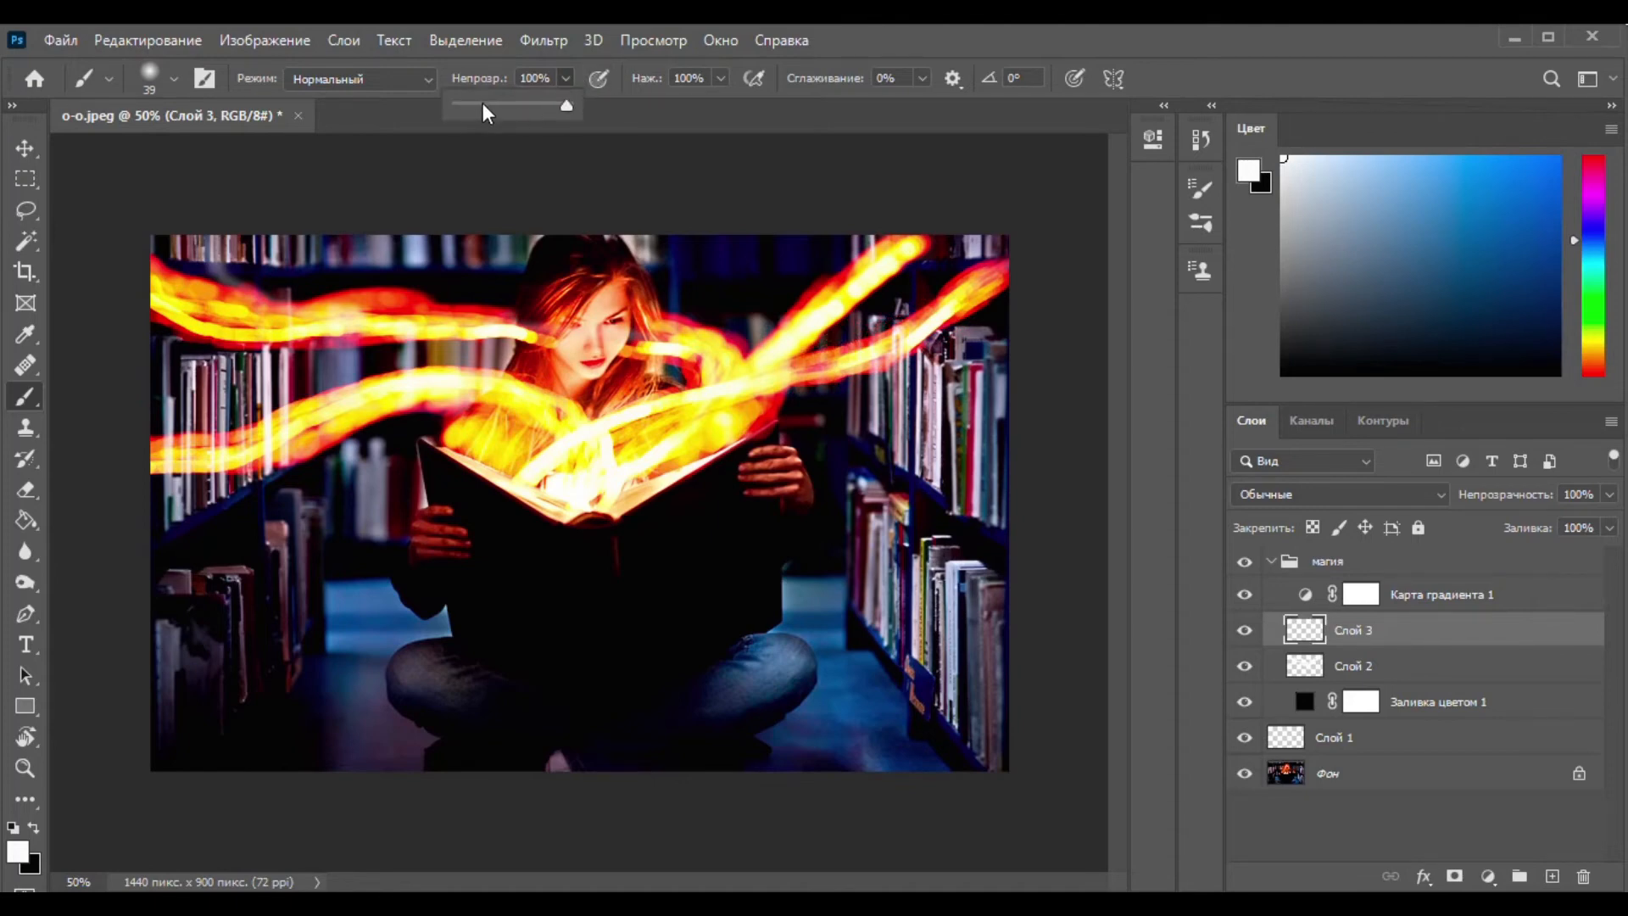
click(719, 78)
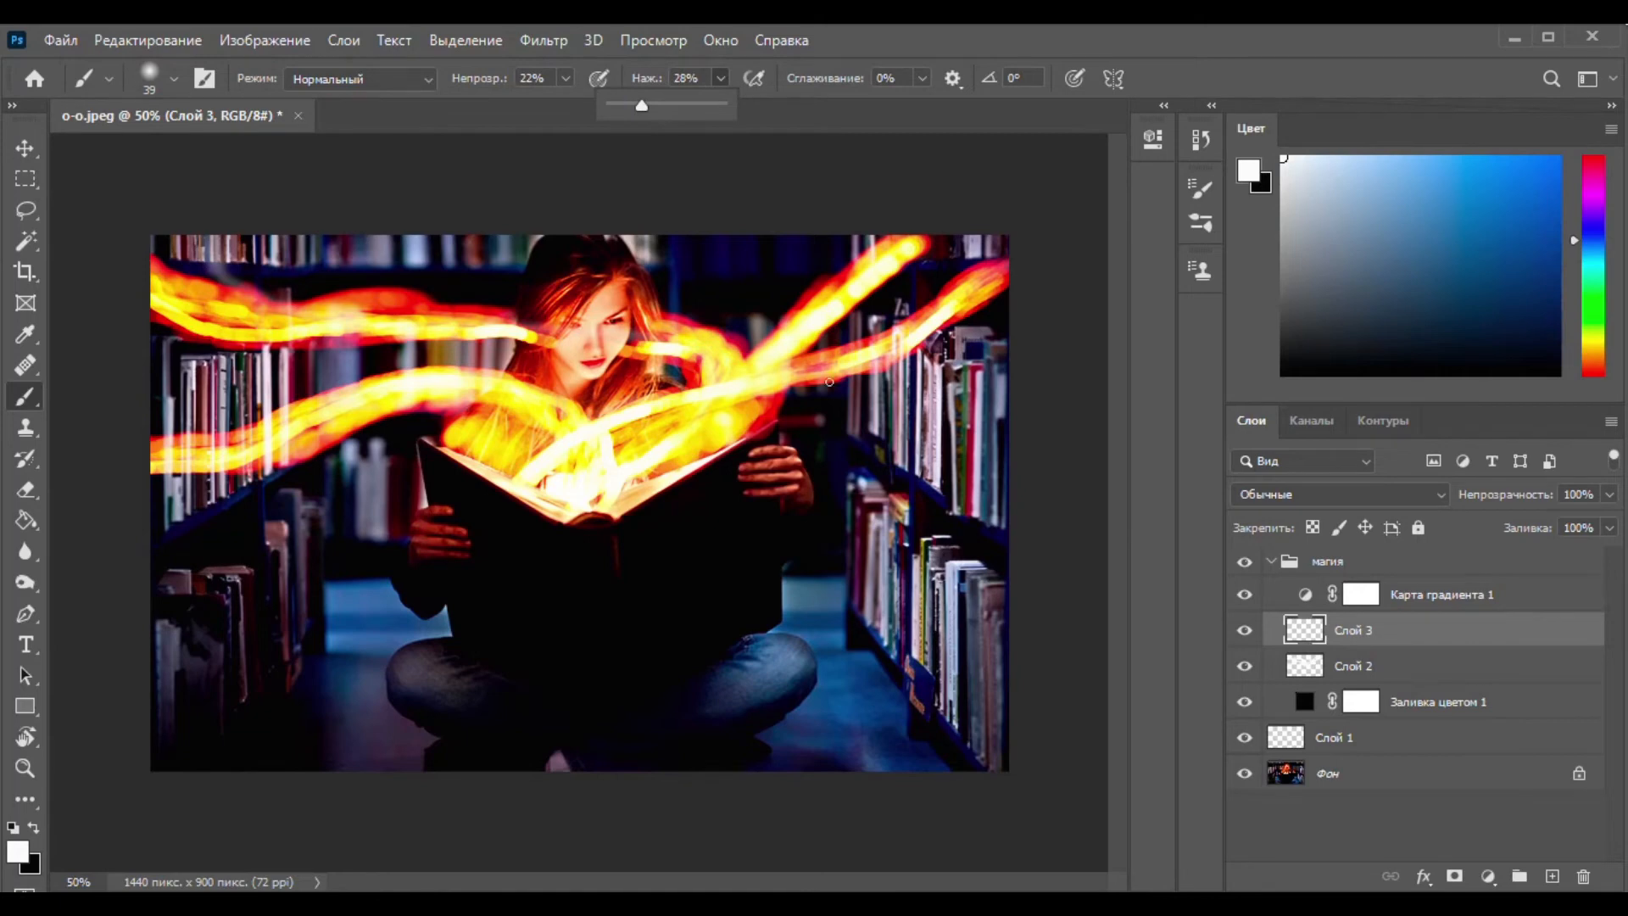
click(836, 356)
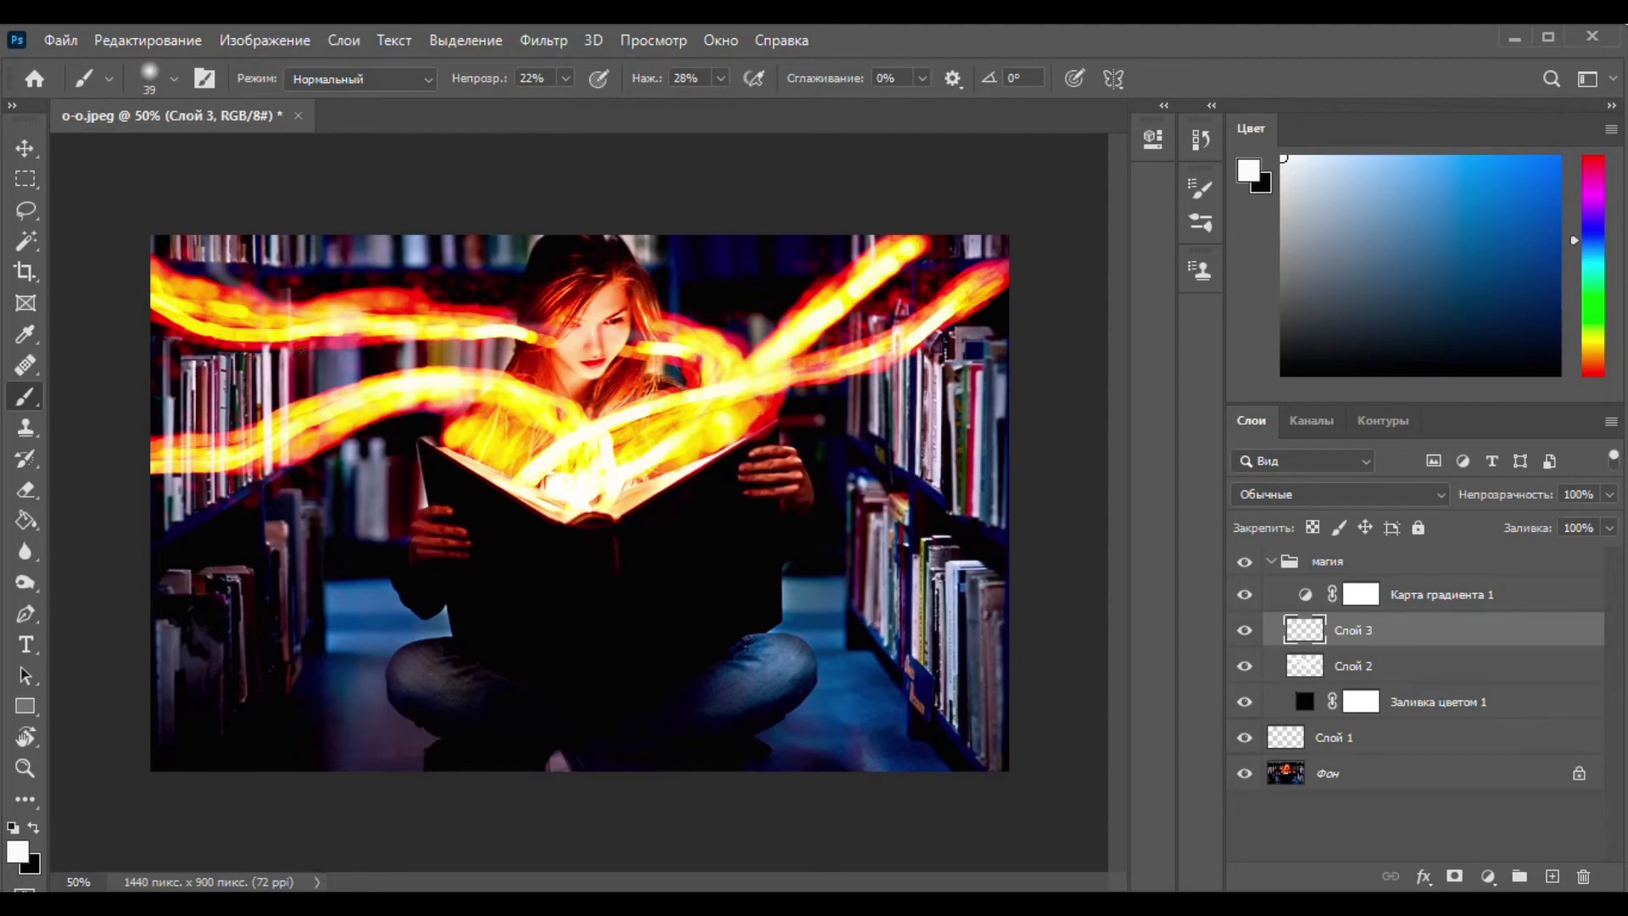
Erase the light trail covering the woman's face on Слой 2 with the Eraser at 100% opacity.
click(24, 495)
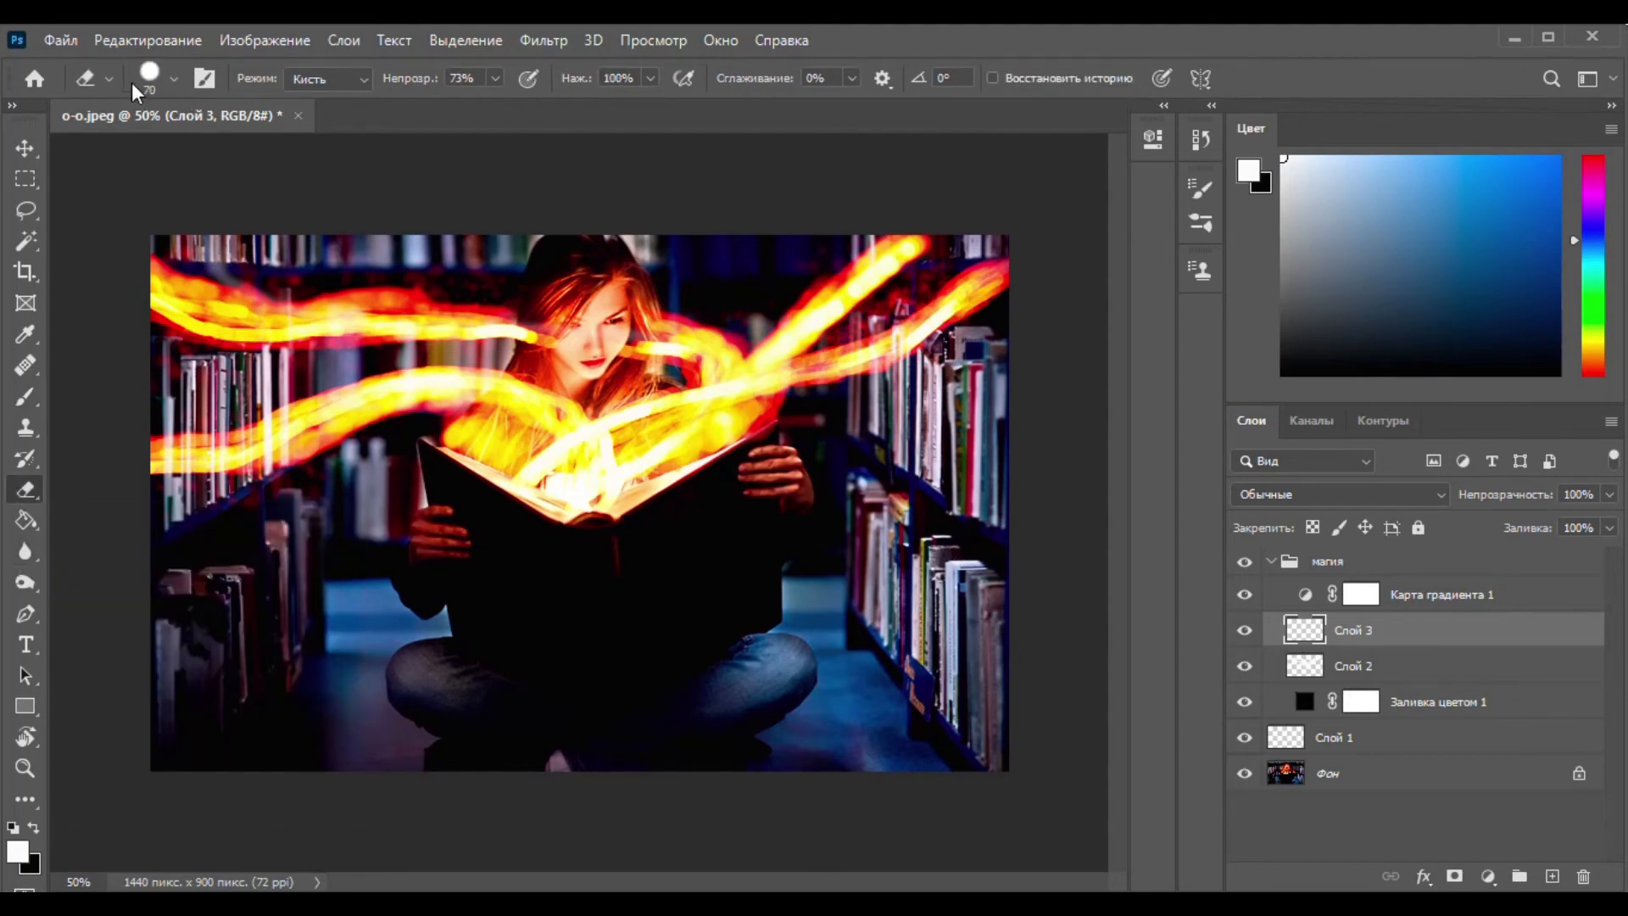
click(496, 79)
key(ctrl+plus)
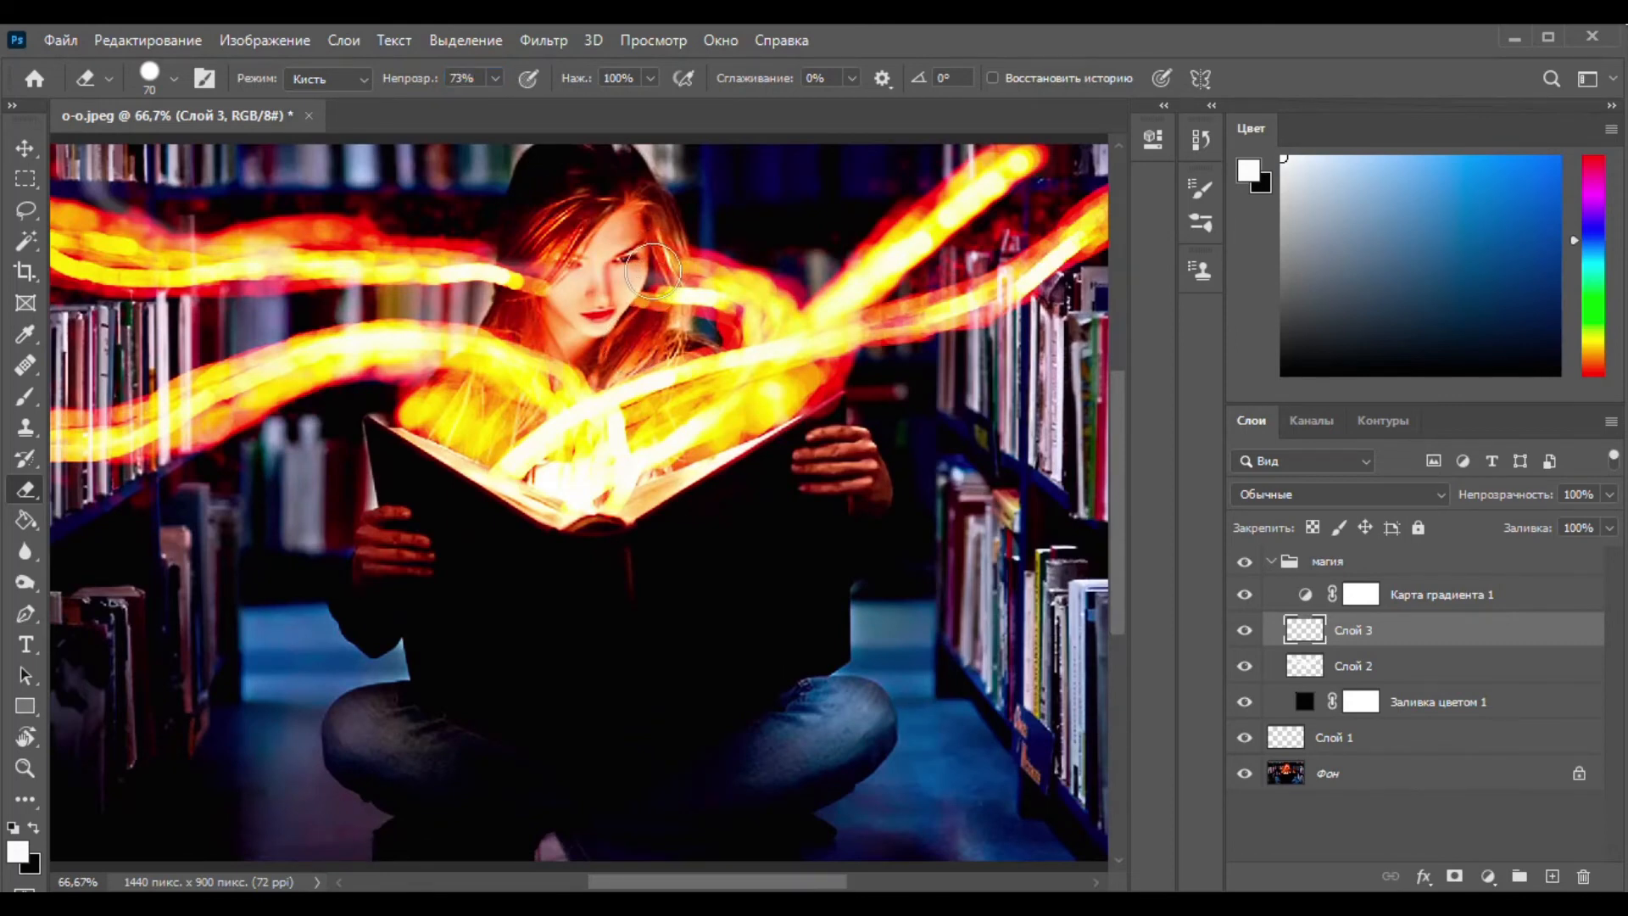
drag(495, 79, 563, 120)
click(1361, 662)
mouse_move(655, 241)
mouse_down()
mouse_move(656, 302)
mouse_move(525, 246)
mouse_move(518, 279)
mouse_move(584, 263)
mouse_move(634, 286)
mouse_up()
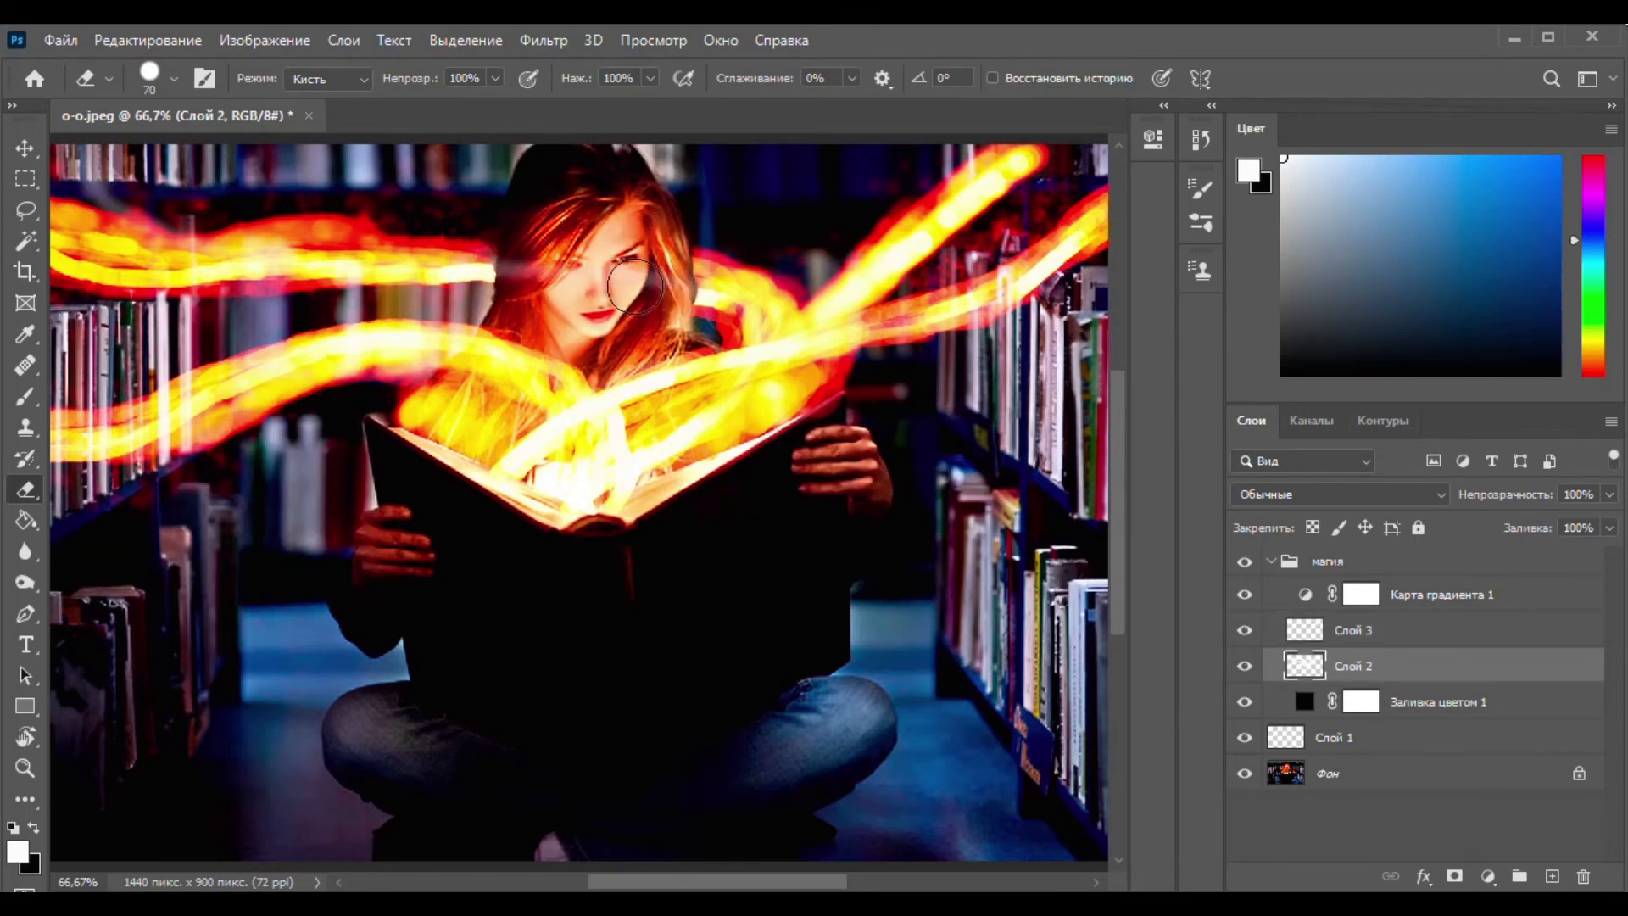
Hide Слой 1 and set the eraser to a soft round tip with 0% hardness and 49% opacity.
click(1243, 737)
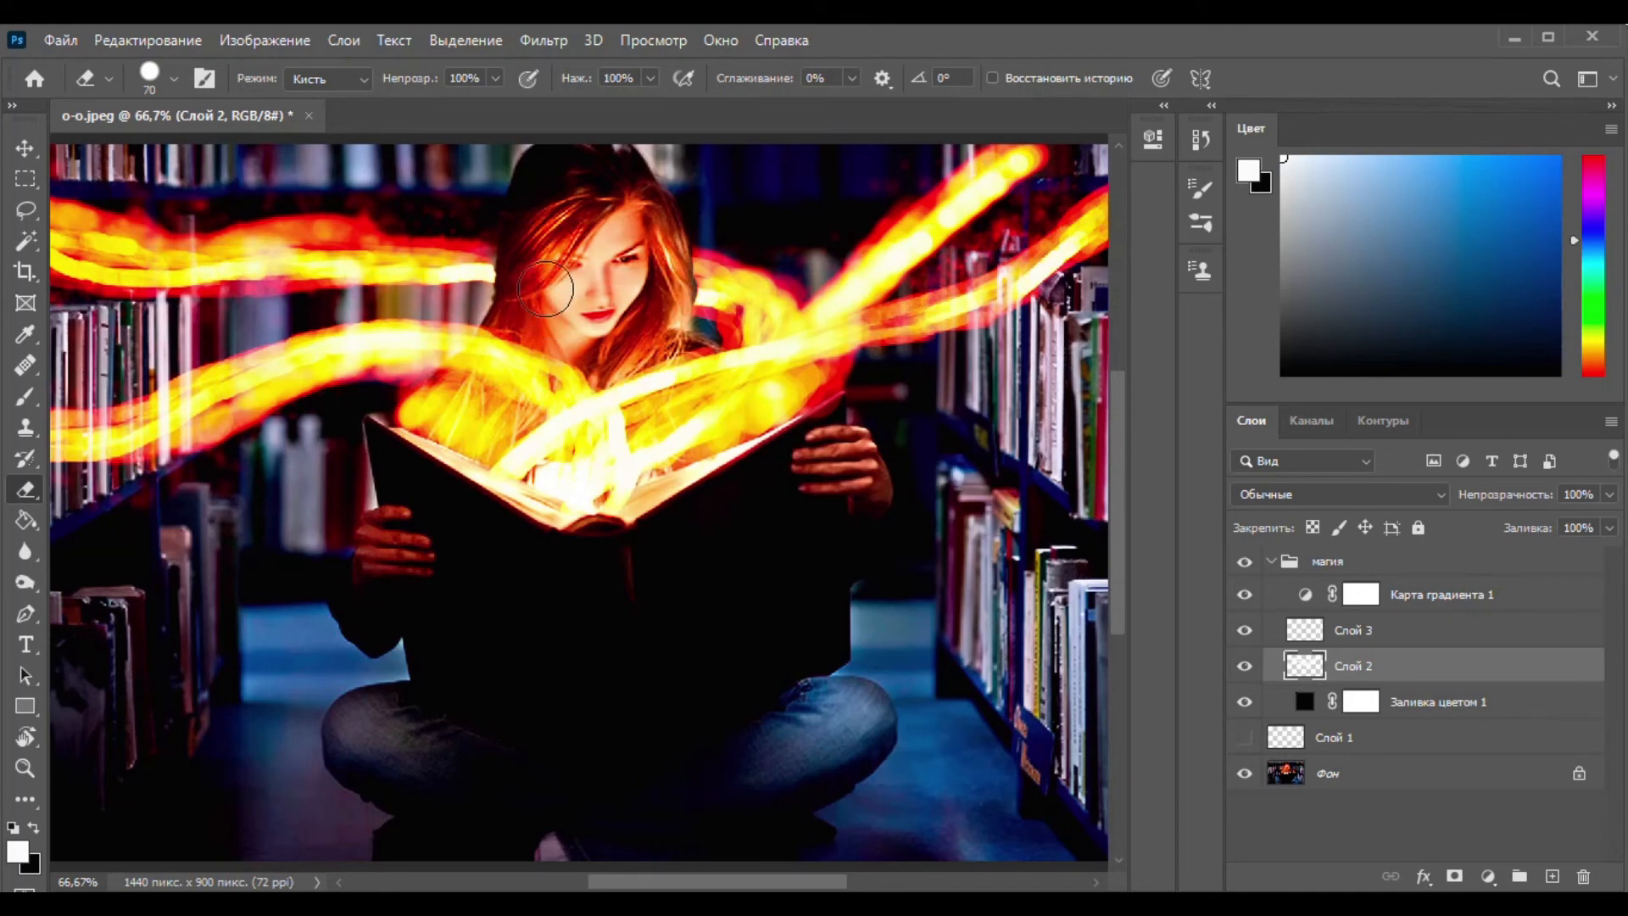
click(496, 78)
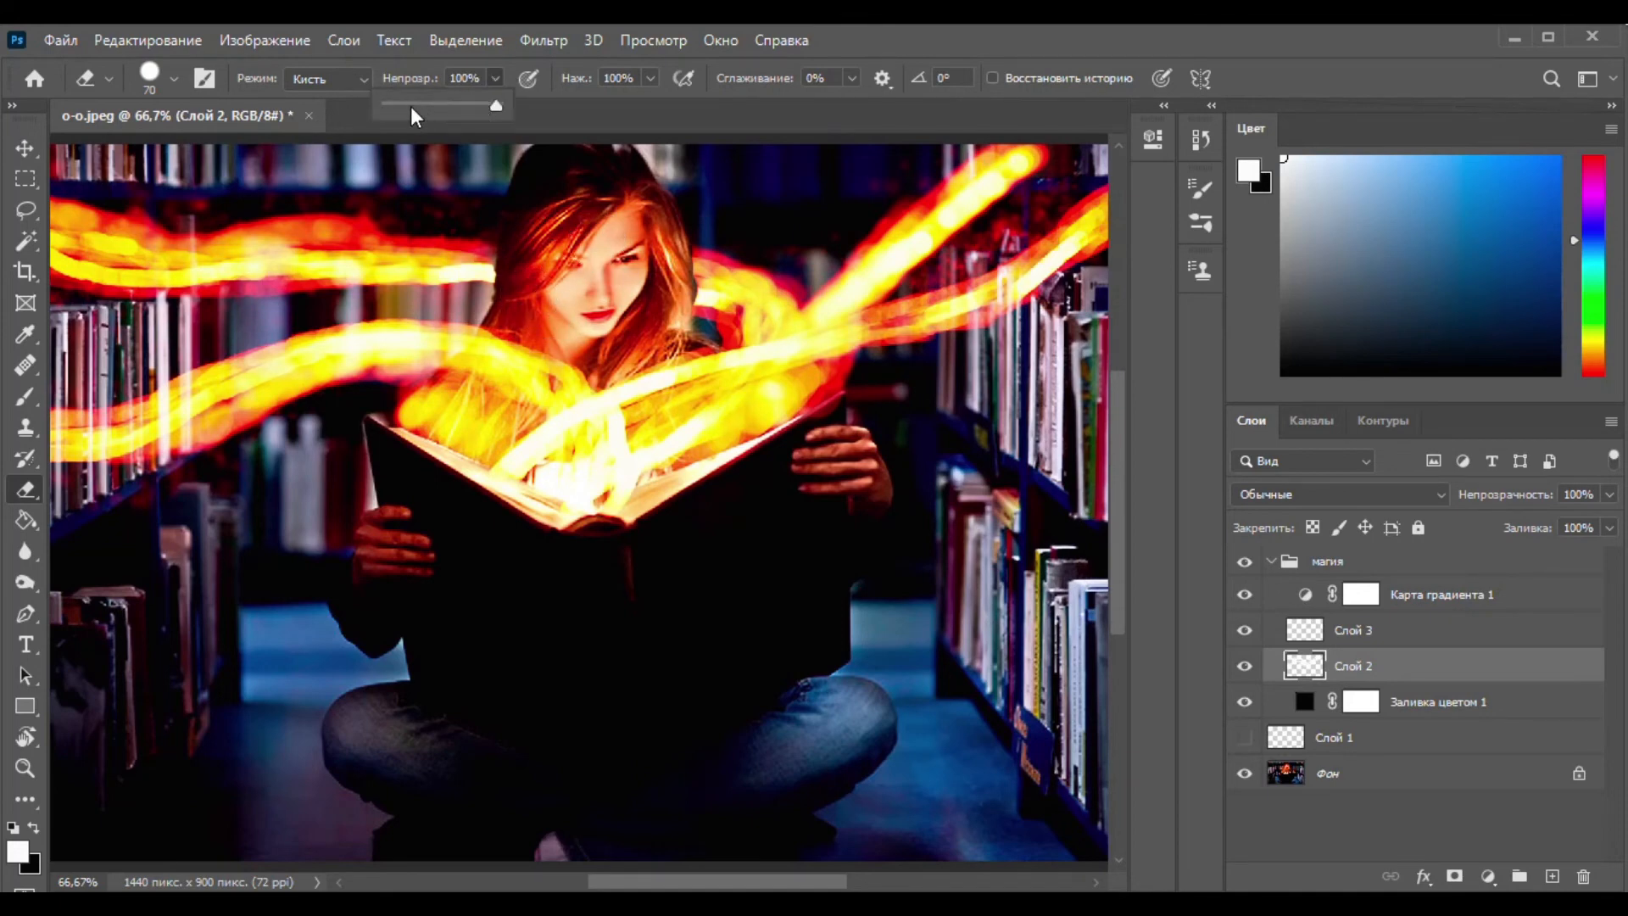
click(175, 79)
click(203, 261)
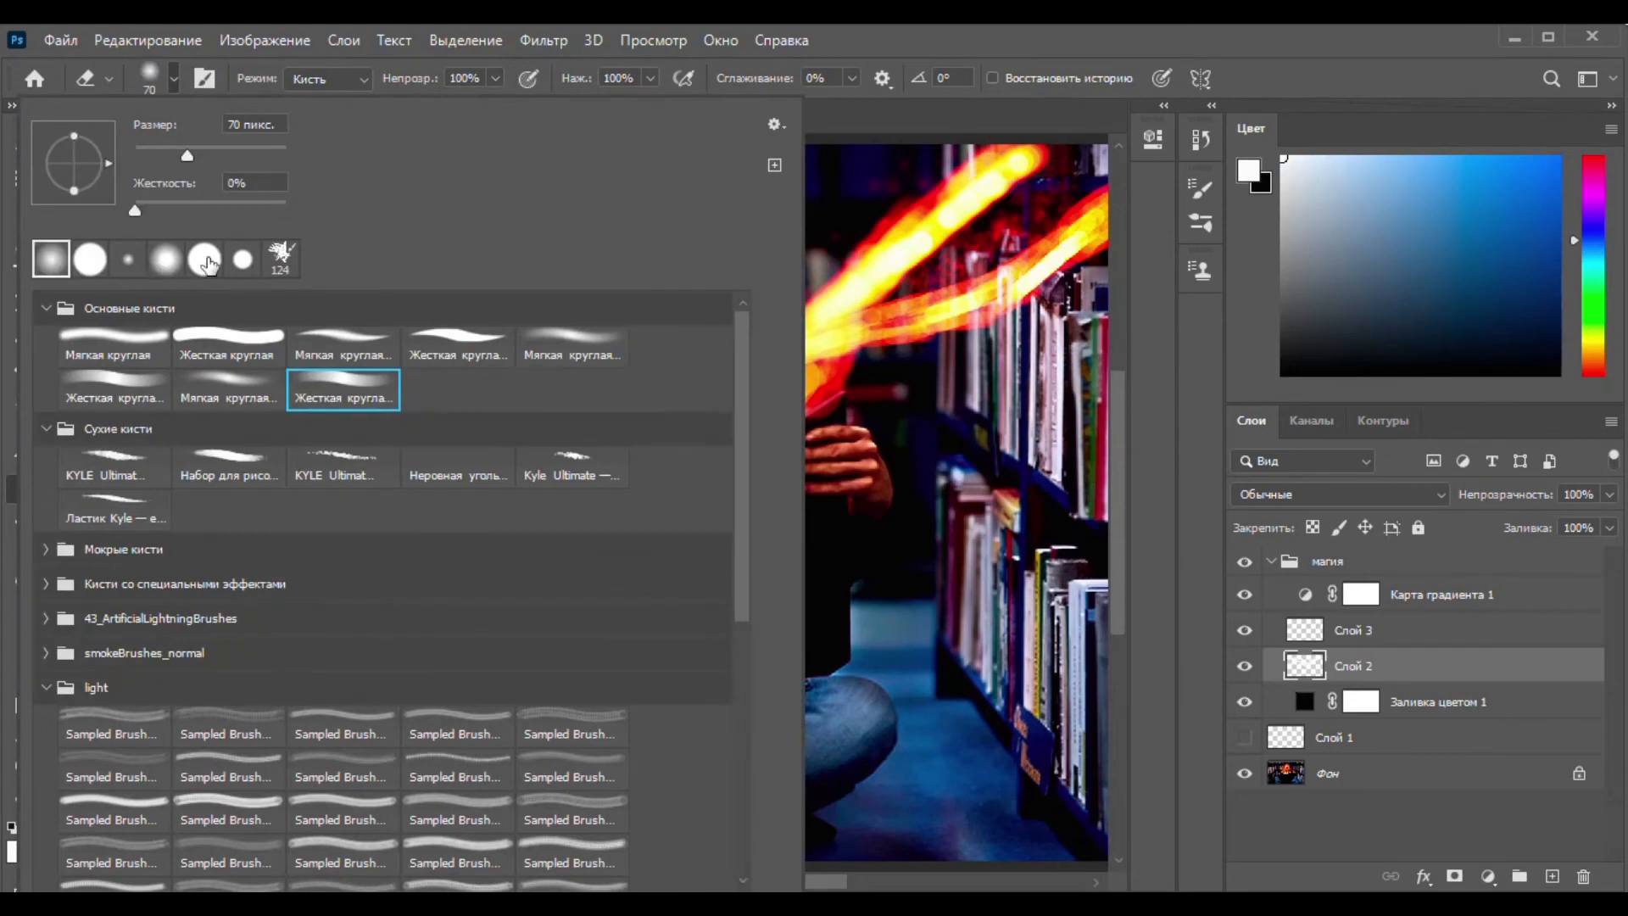
click(1158, 335)
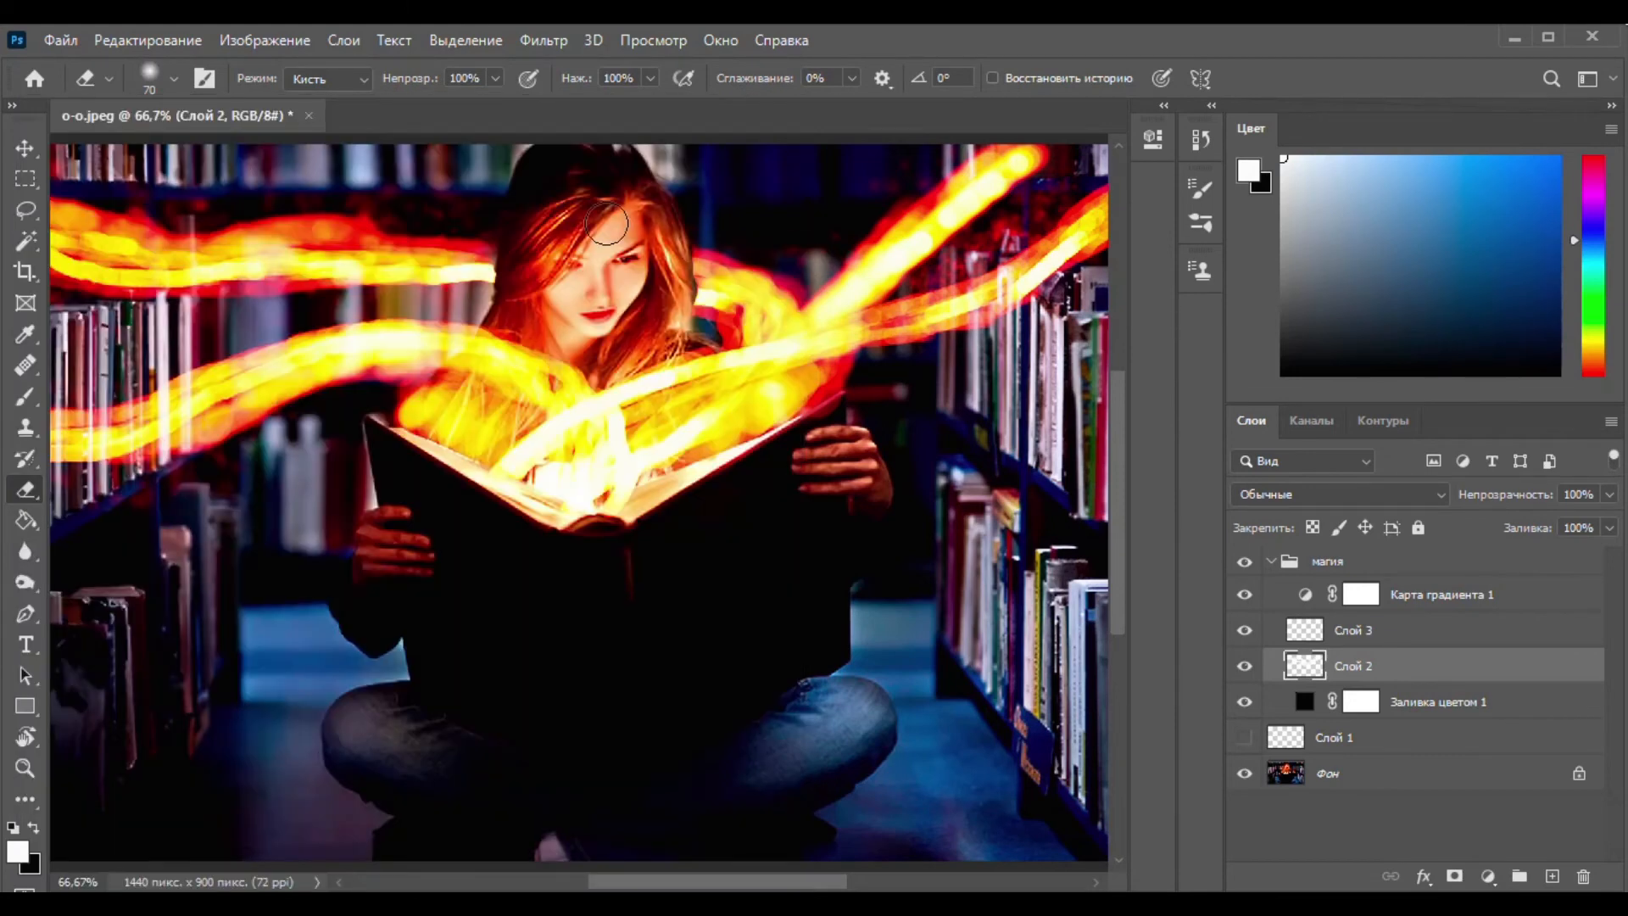
drag(495, 78, 445, 112)
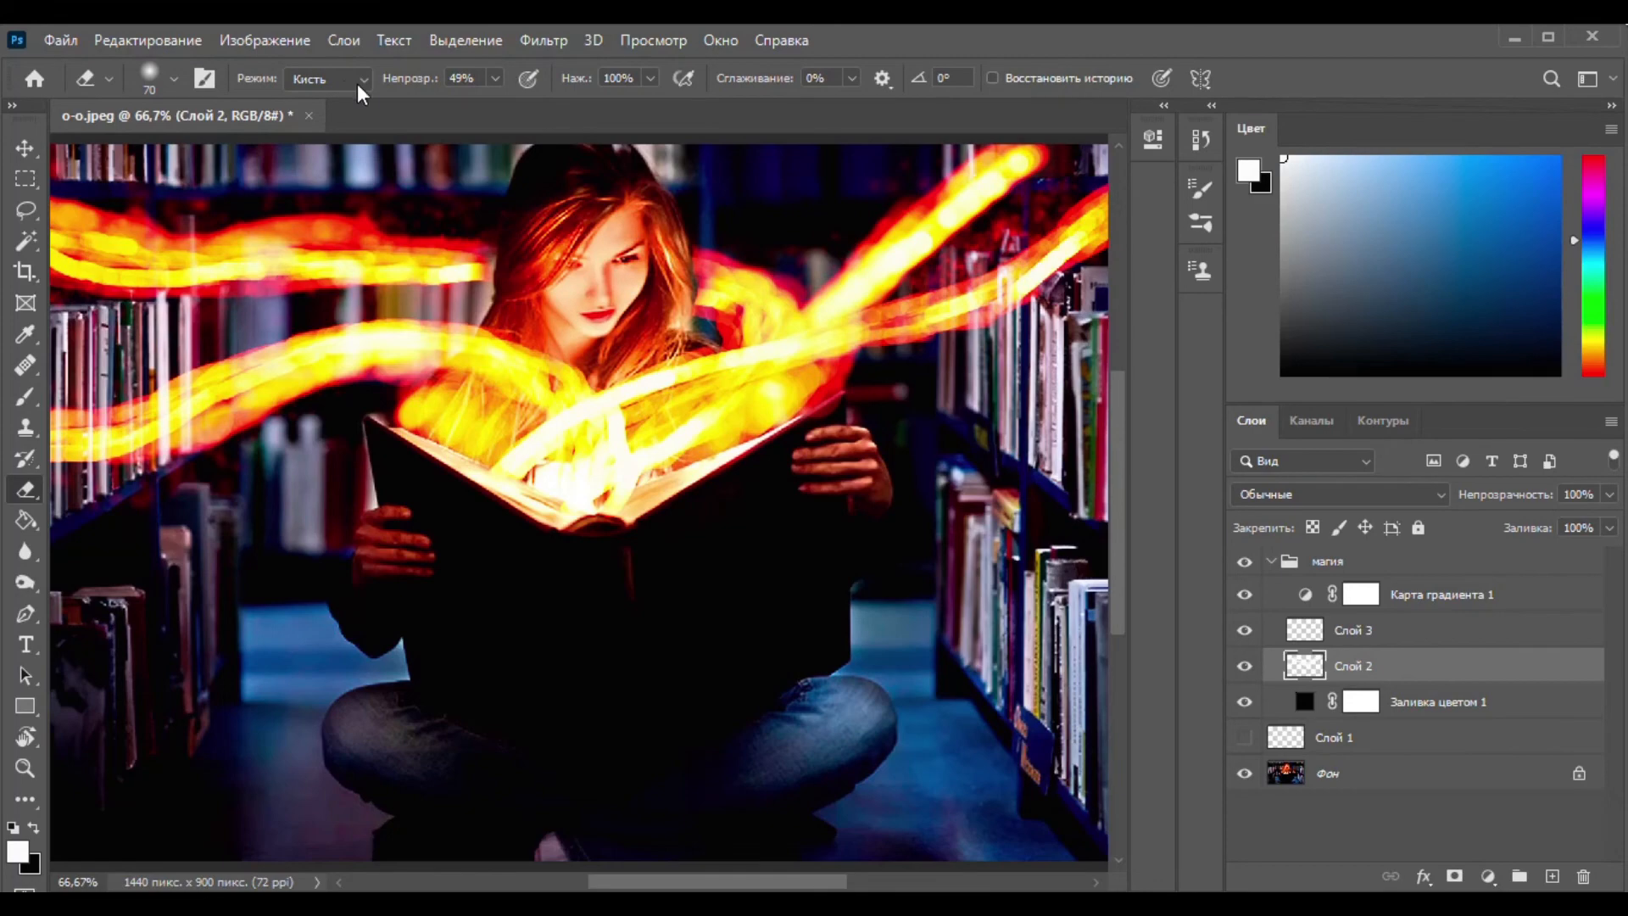
Reduce the eraser to 25 px, soften the trail's edge beside the hair on Слой 2, and compare with Слой 1 shown and hidden.
click(174, 78)
drag(178, 155, 153, 157)
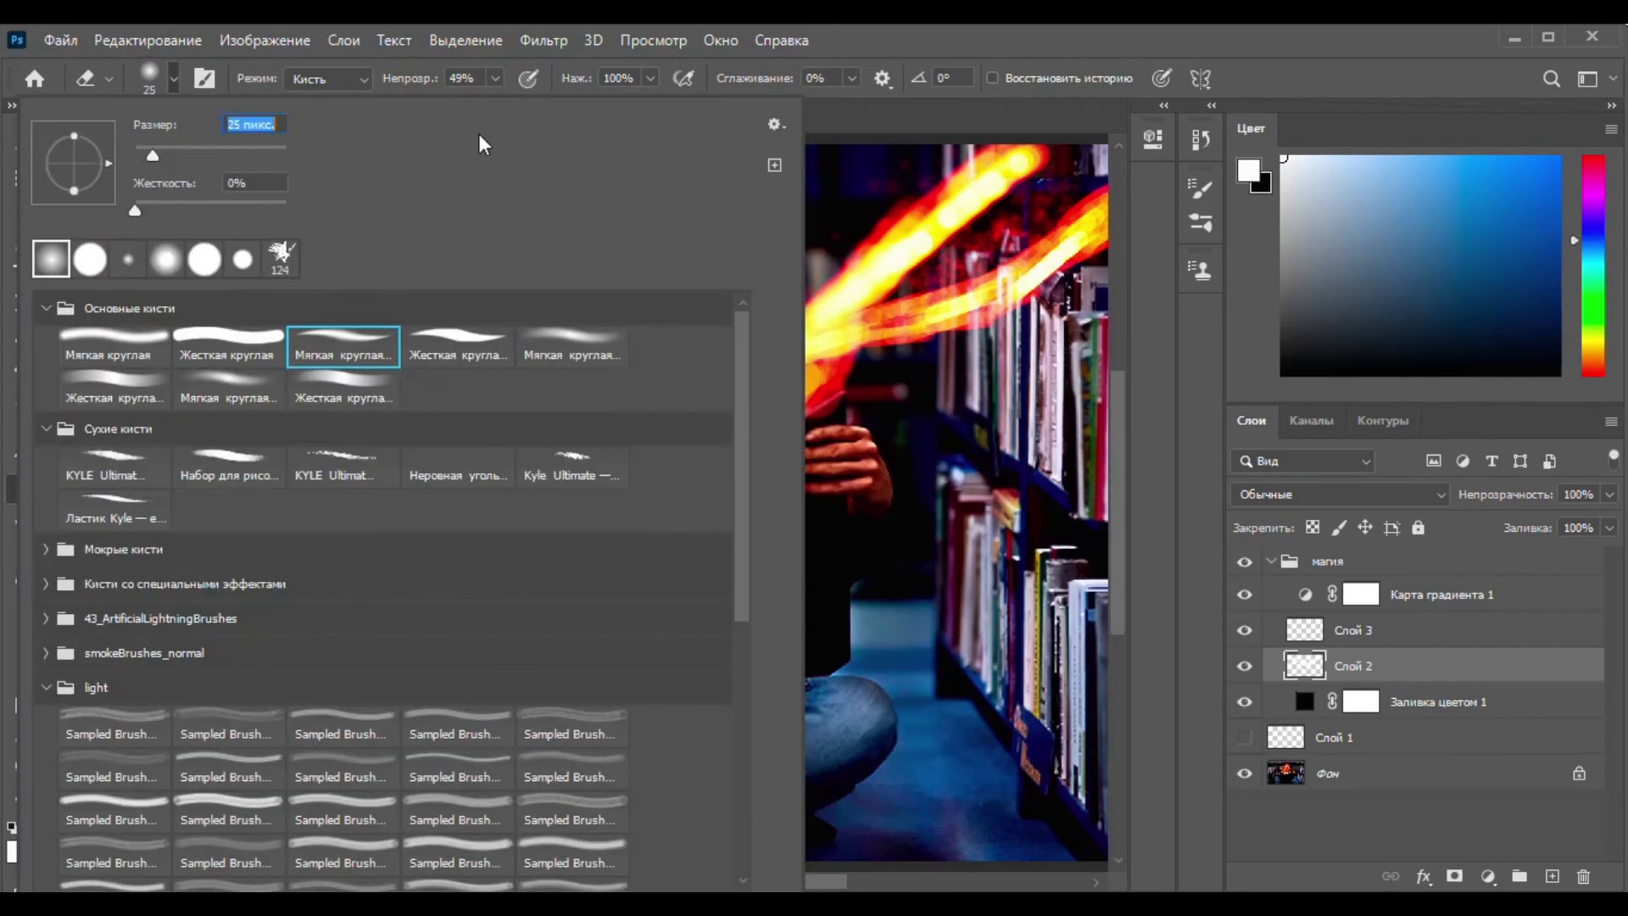
click(1167, 337)
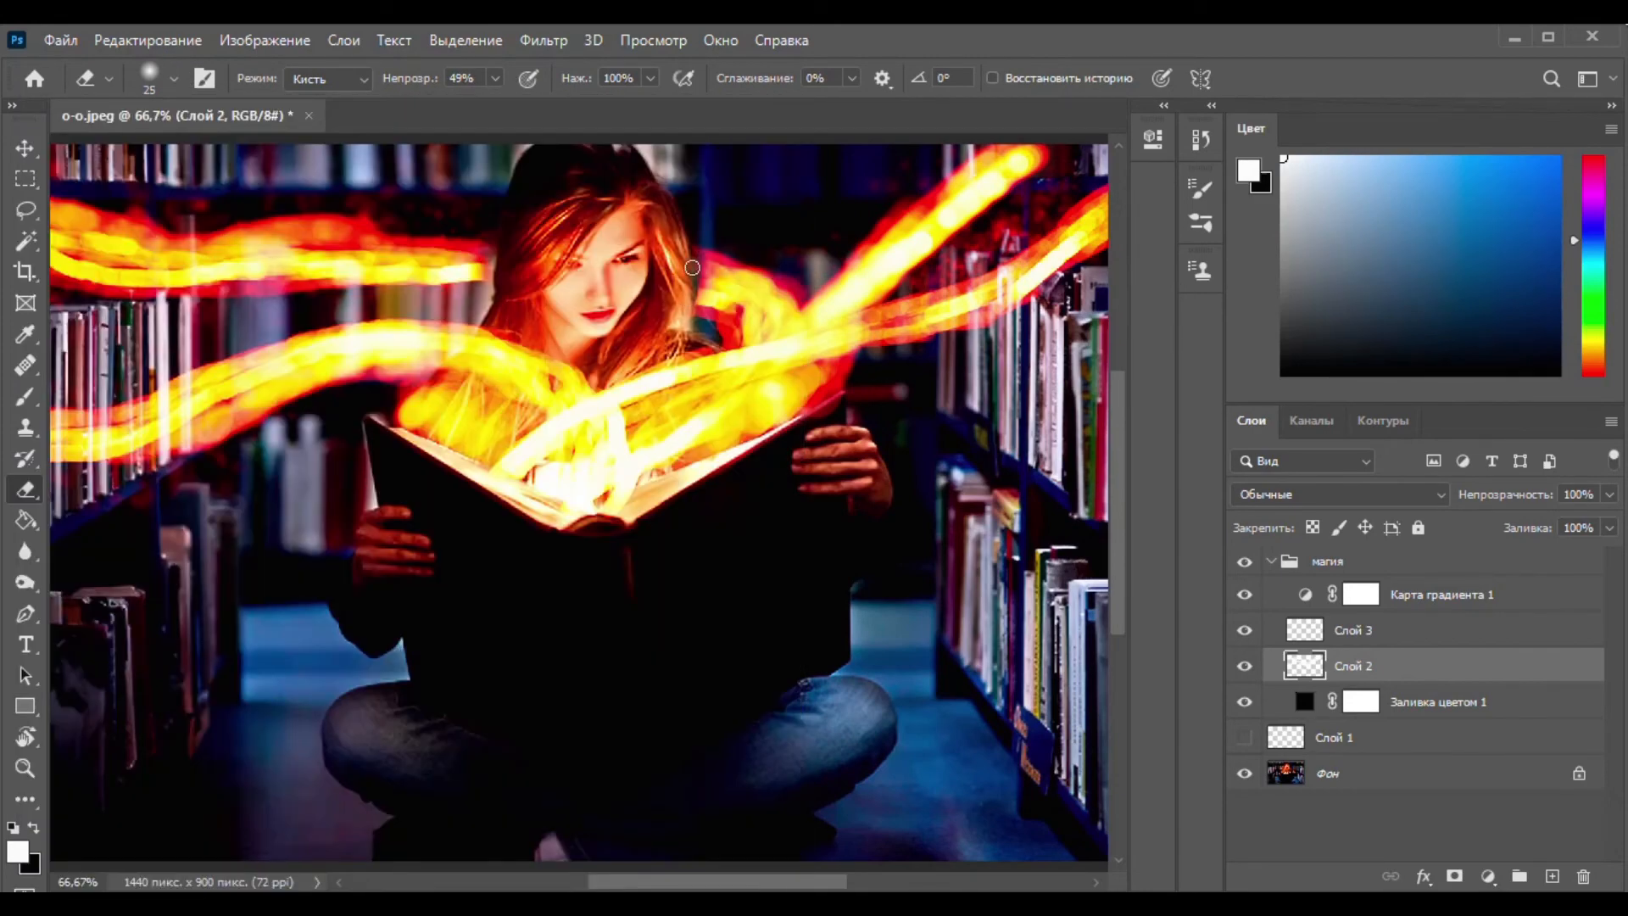
mouse_move(707, 310)
mouse_down()
mouse_move(700, 266)
mouse_move(701, 301)
mouse_move(685, 304)
mouse_up()
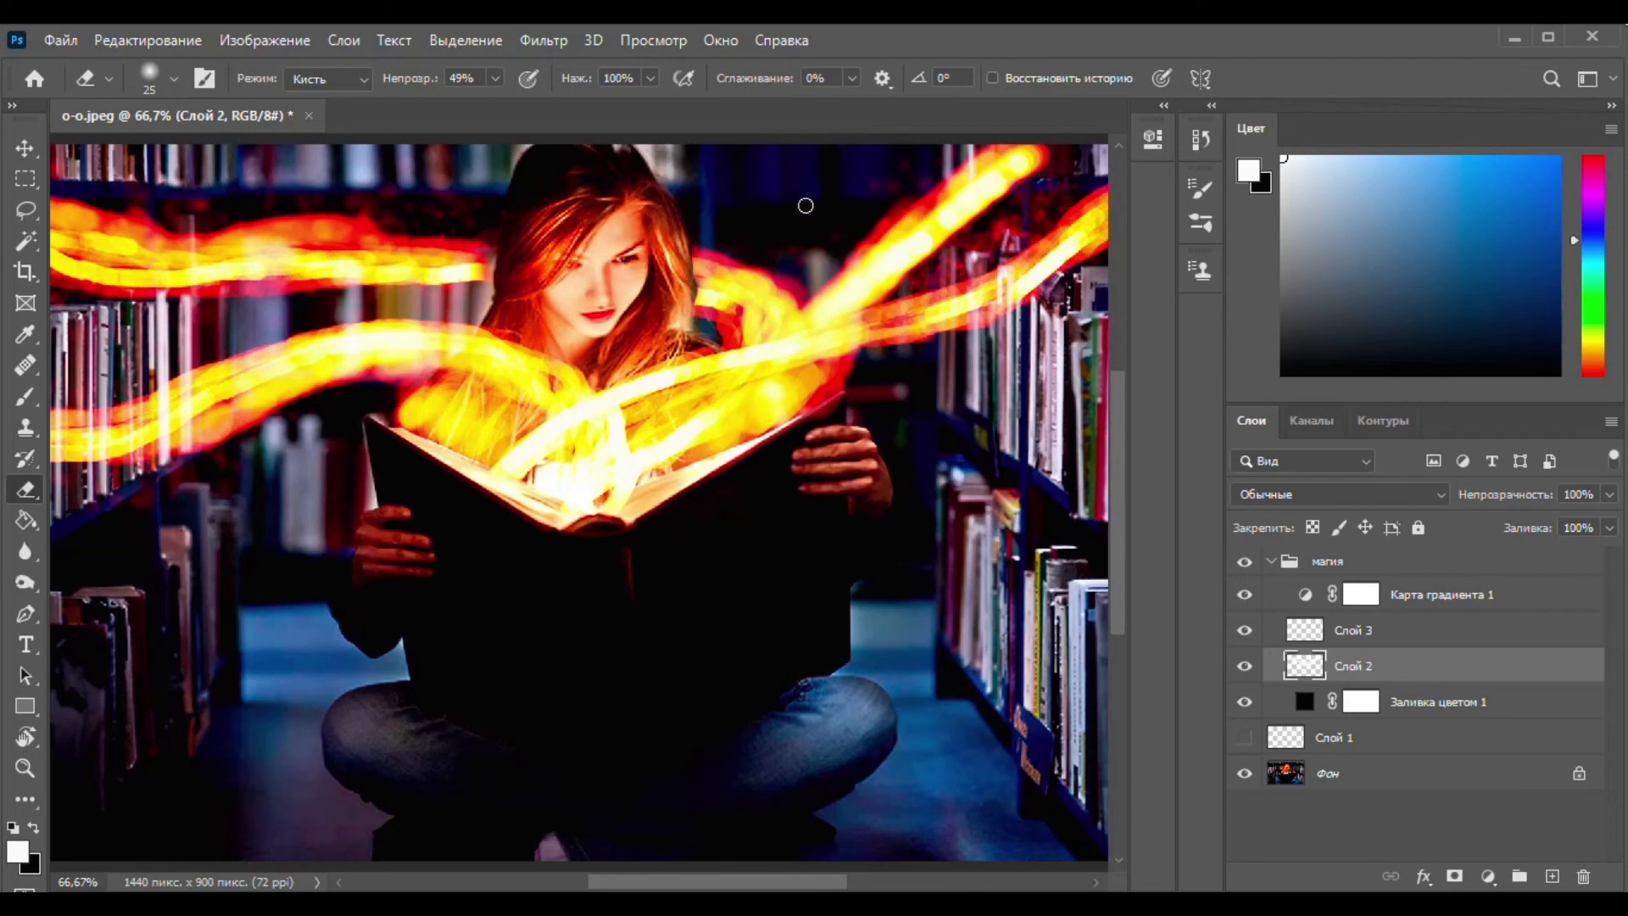
click(1244, 737)
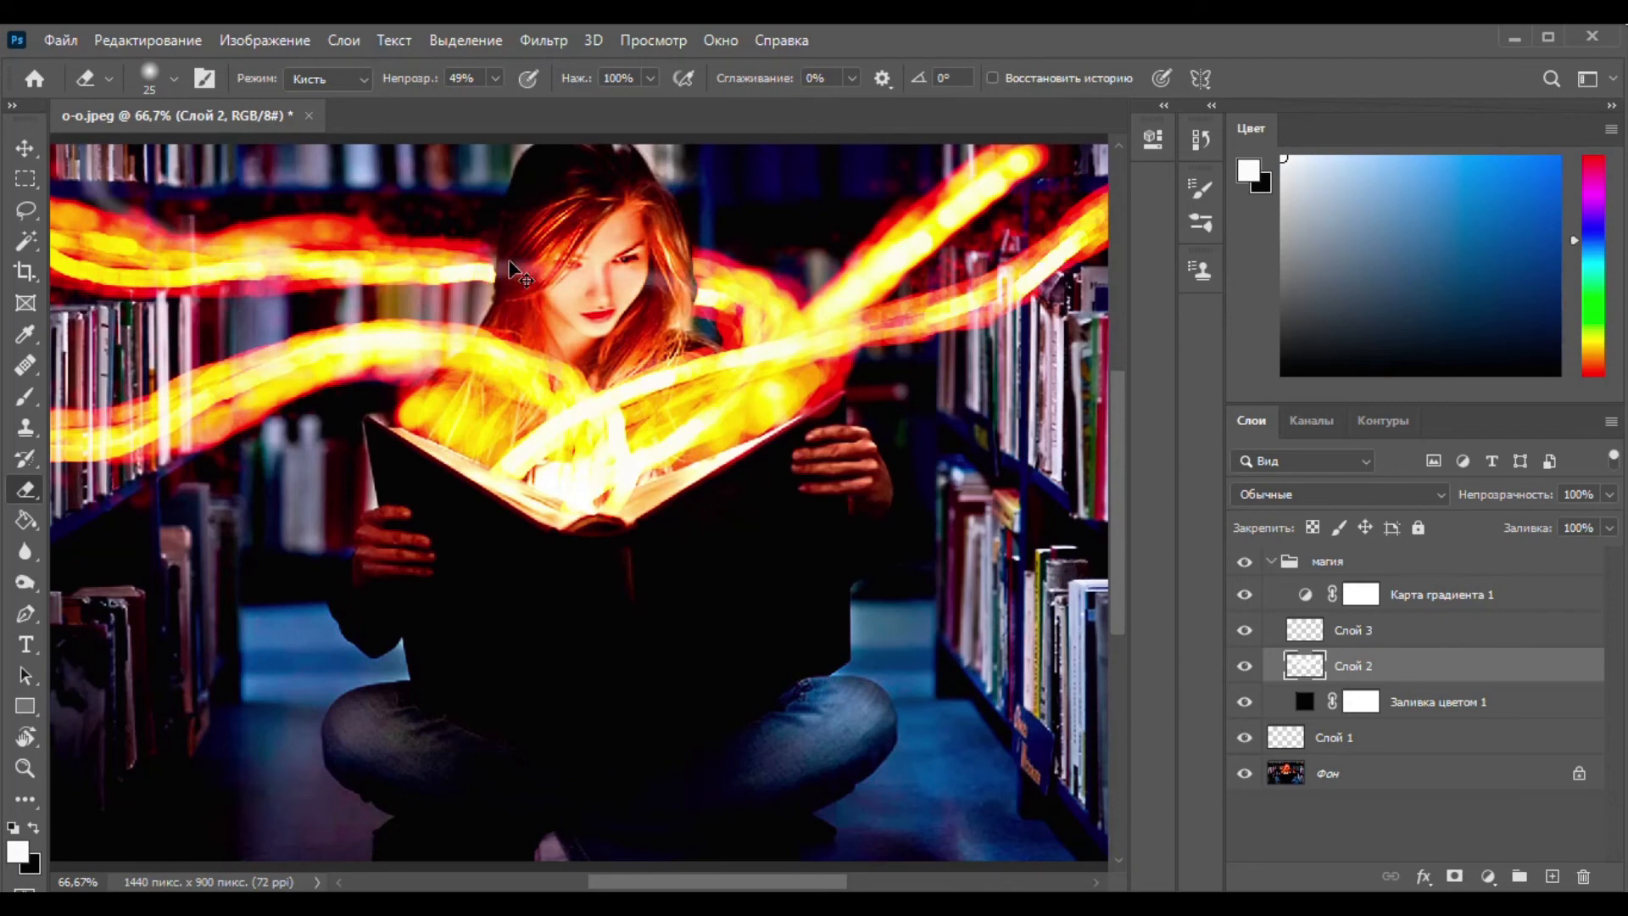
click(1244, 737)
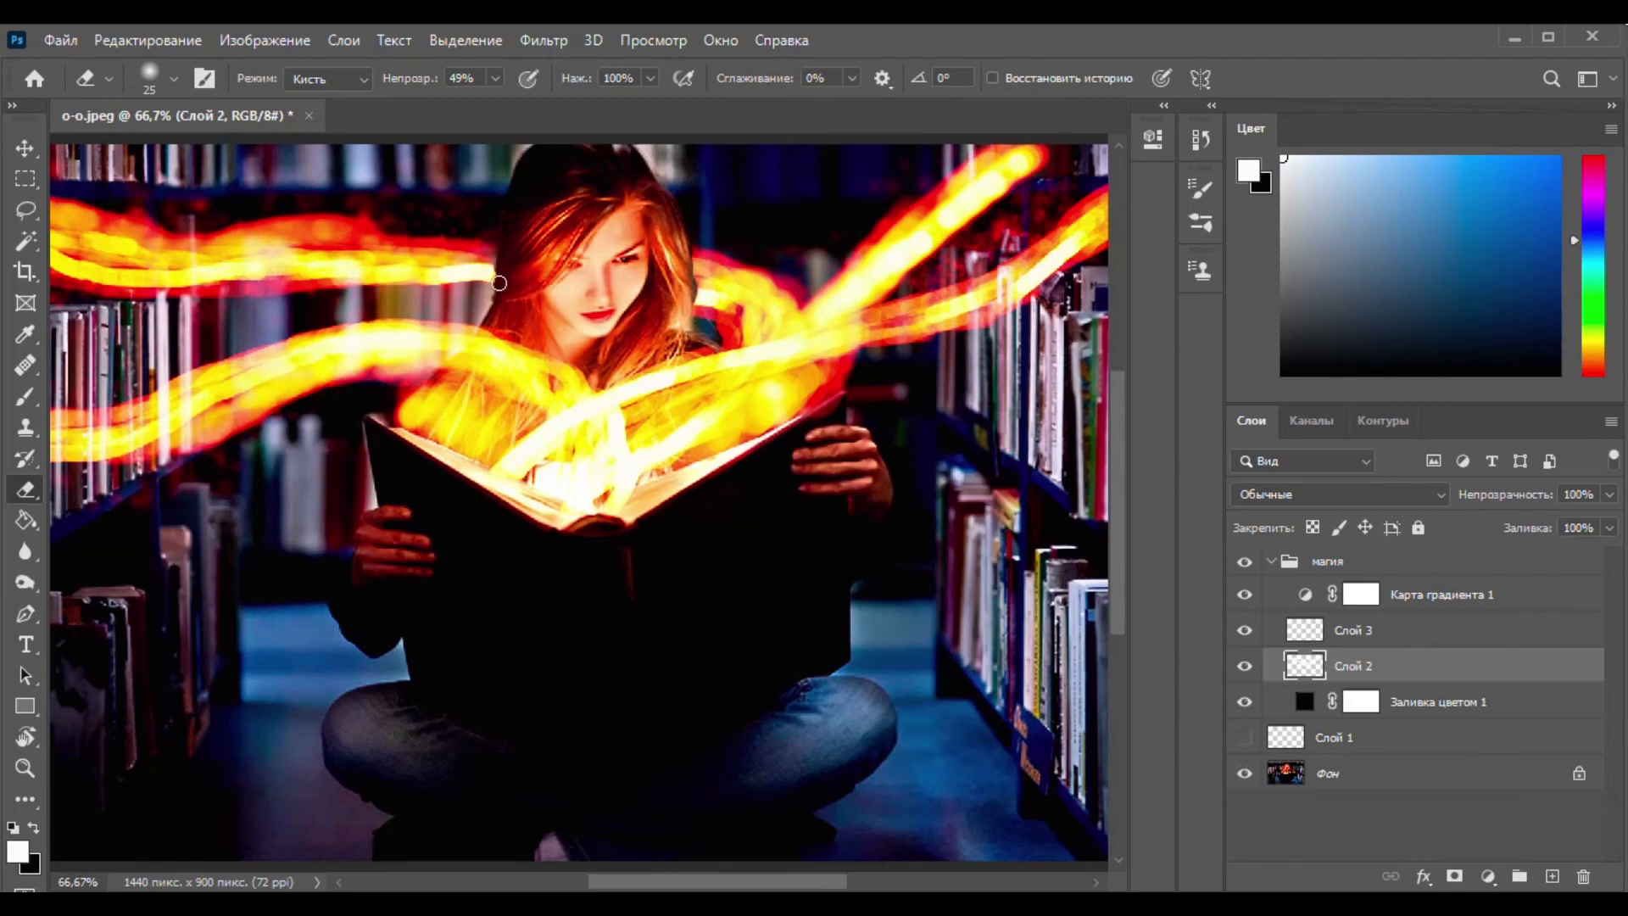